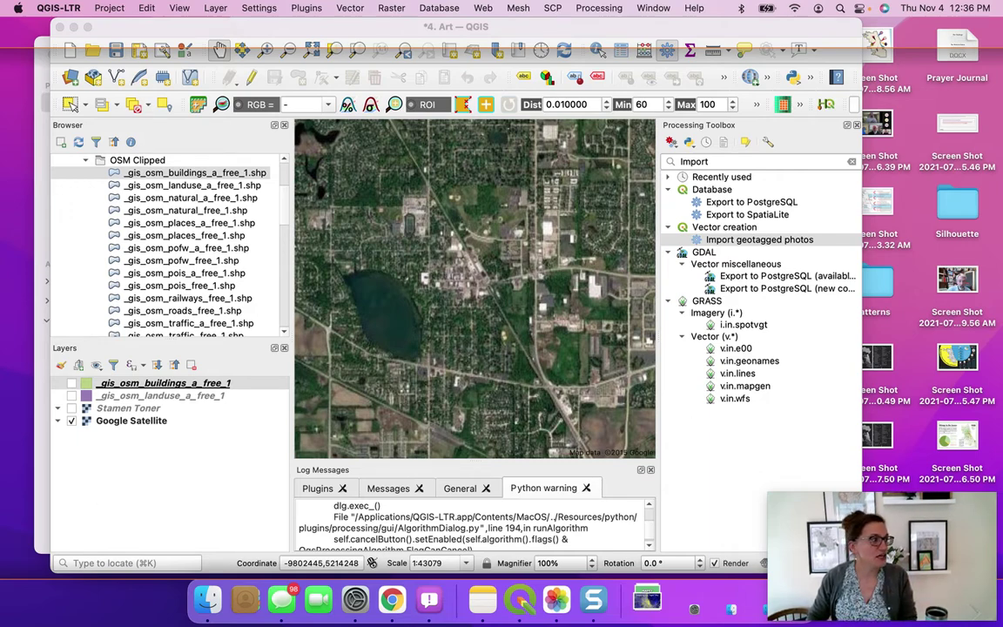
- Switch to Finder and open the Downtown Grayslake folder in Downloads
key("super+Tab")
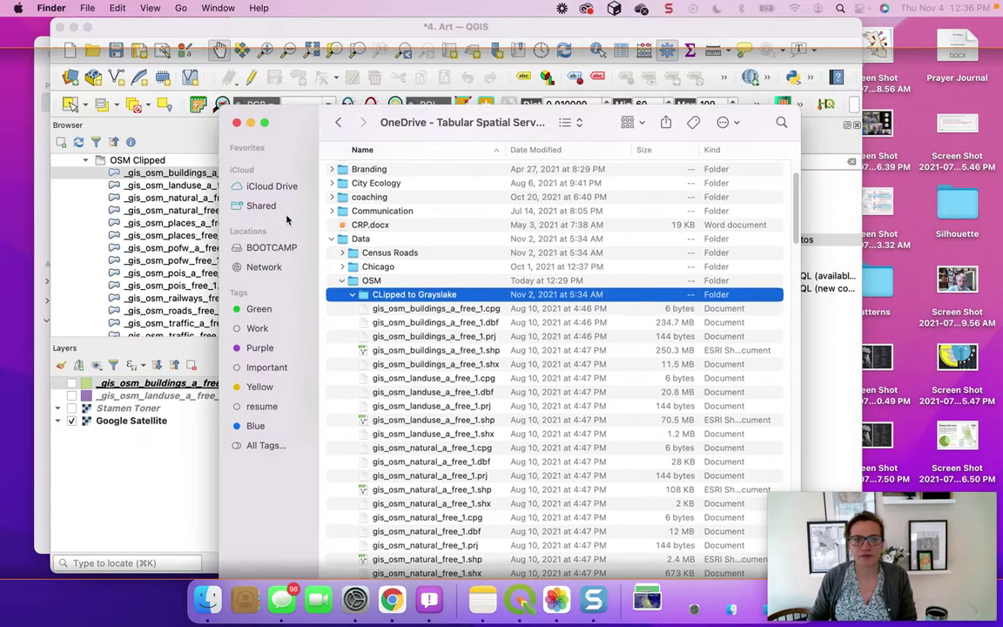
left_click(304, 148)
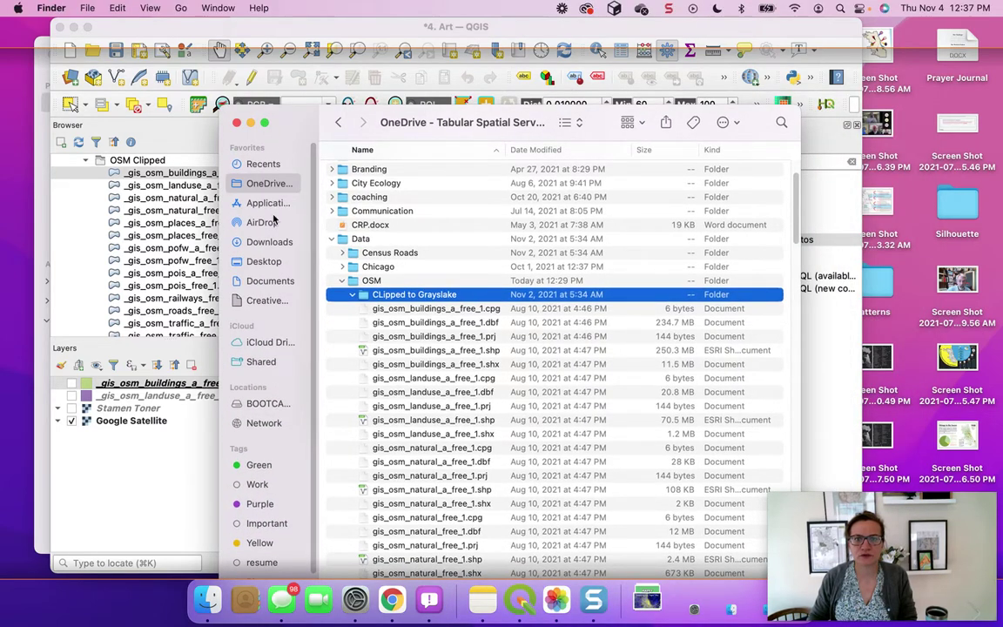
left_click(250, 241)
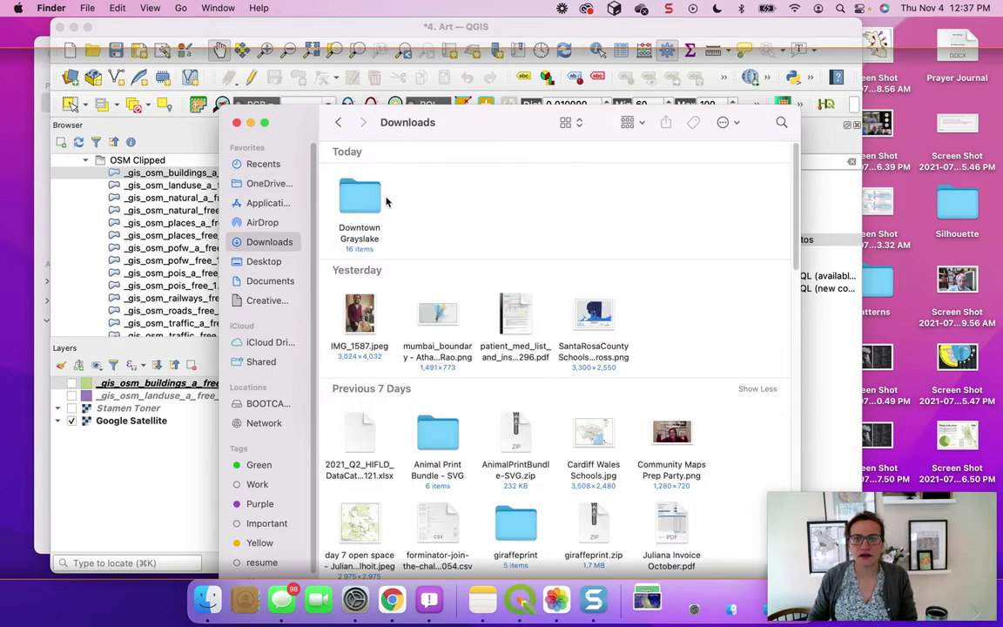
double_click(376, 196)
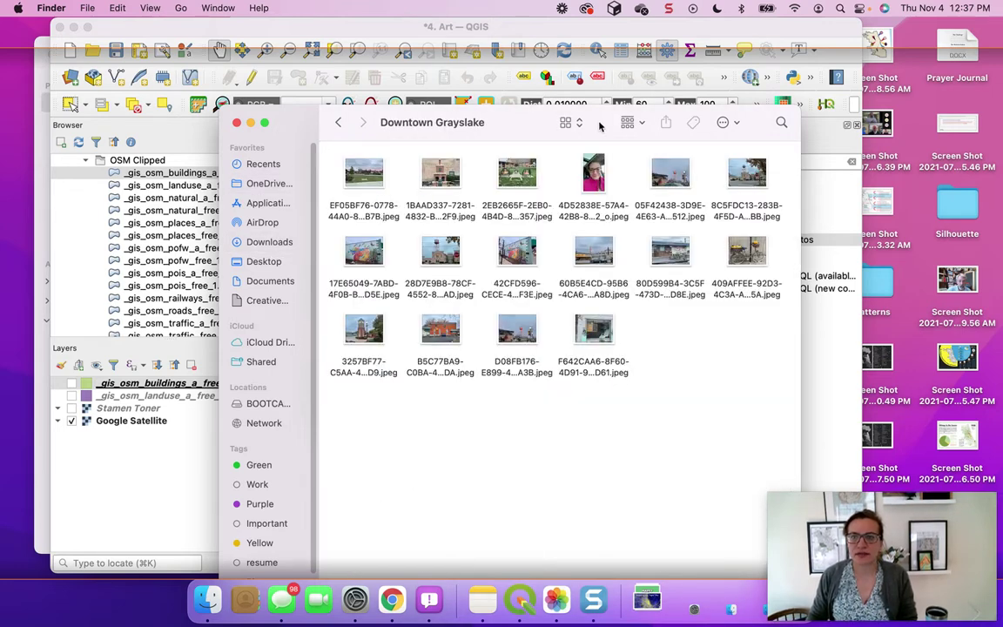
- Try the gallery view for the Downtown Grayslake photos and return to icon view
left_click(633, 123)
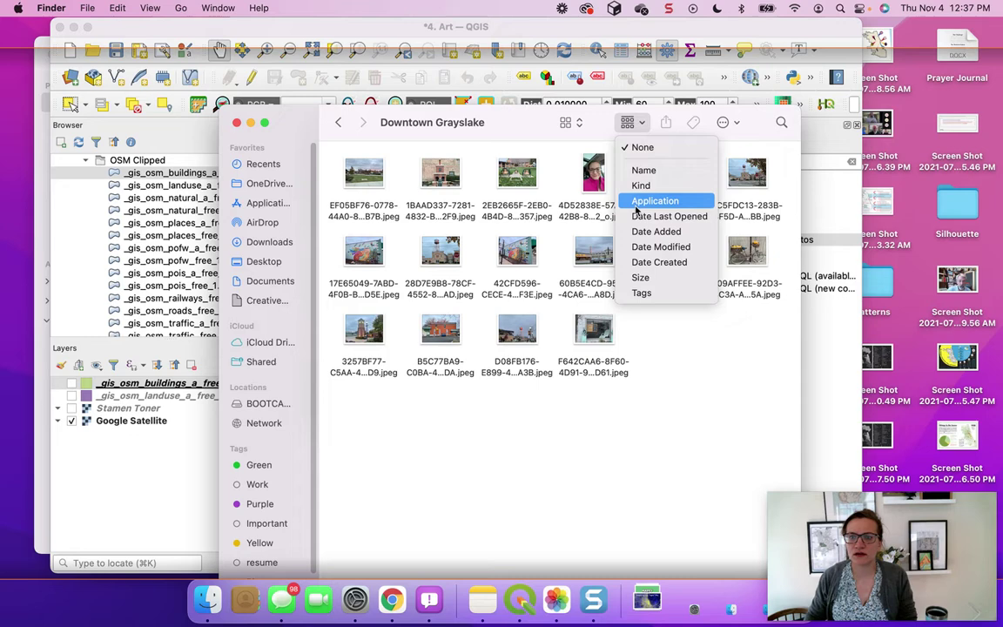
left_click(563, 122)
left_click(570, 123)
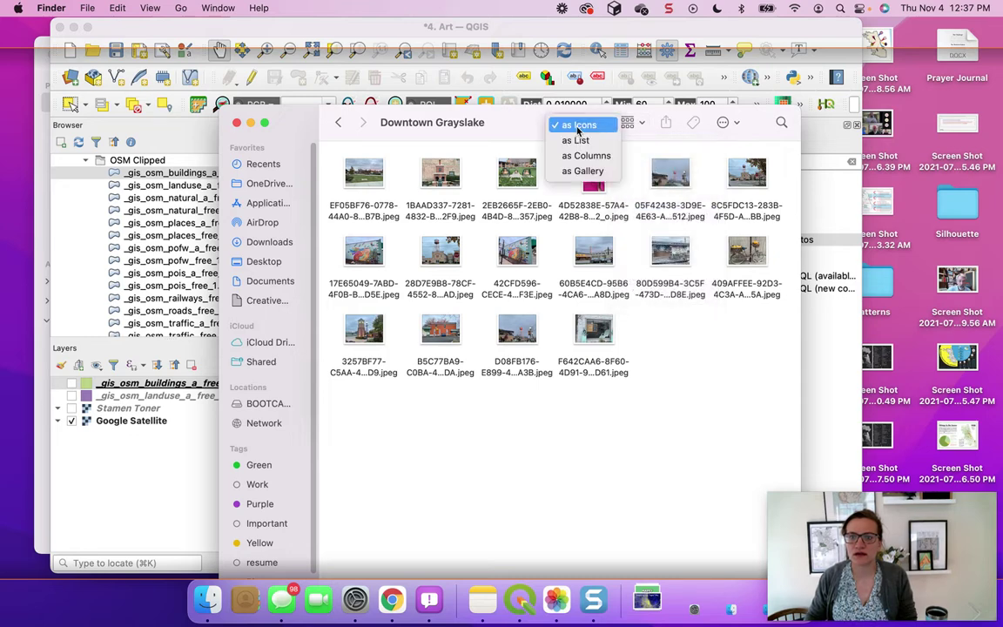
left_click(603, 174)
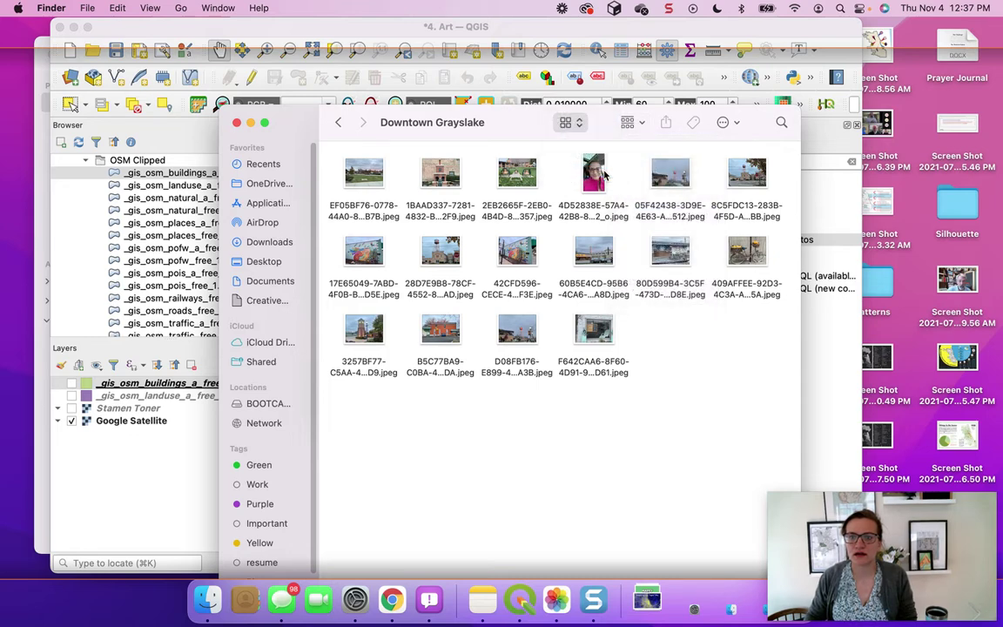
left_click(577, 125)
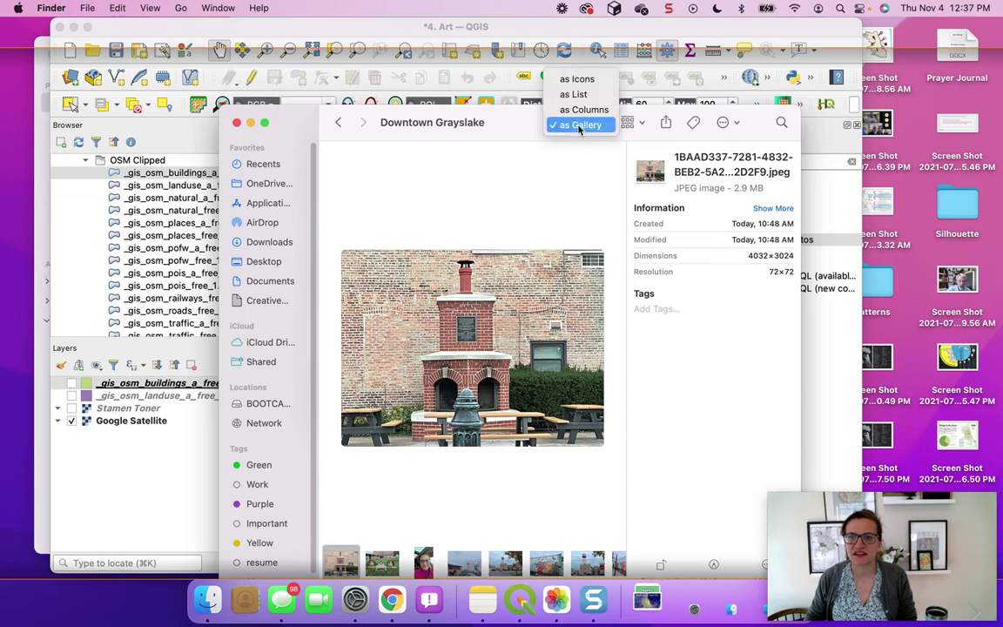
left_click(594, 82)
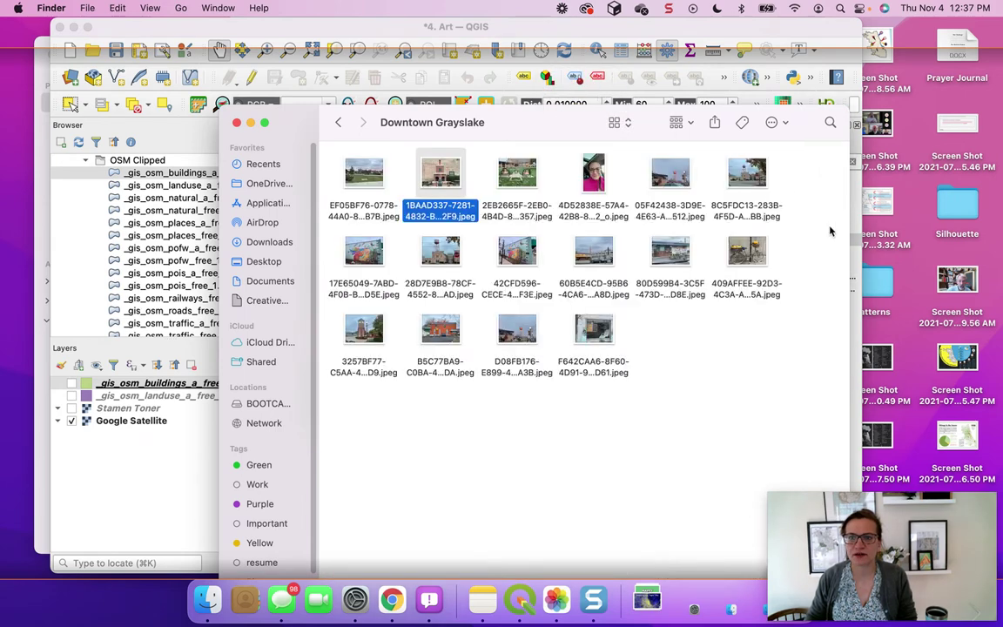
- Move the selfie photo 4D52838E from the Downtown Grayslake folder to the trash
left_click(593, 174)
key("Down")
key("Down")
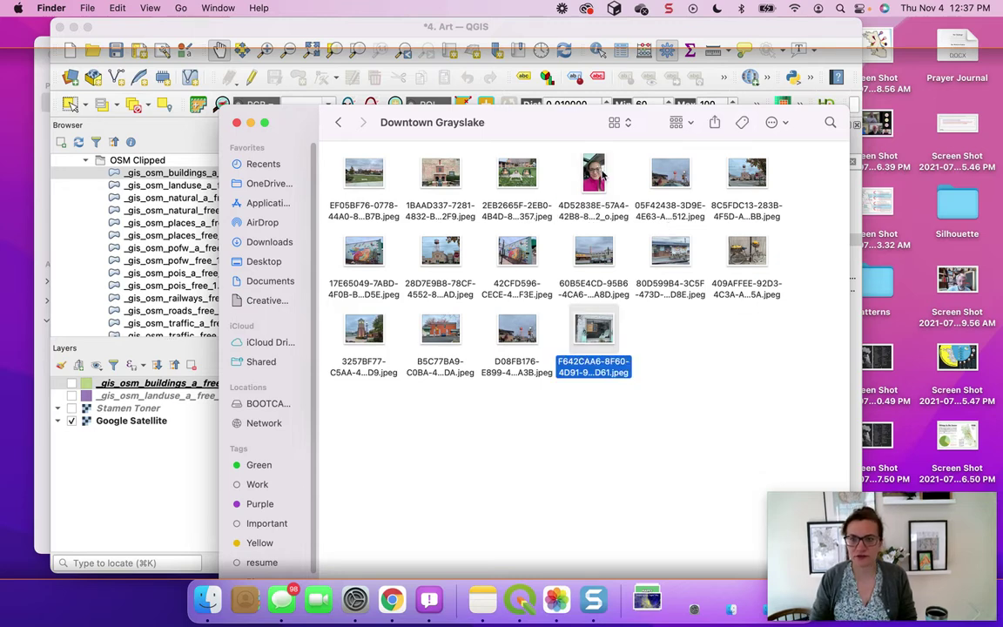
left_click(596, 175)
right_click(591, 185)
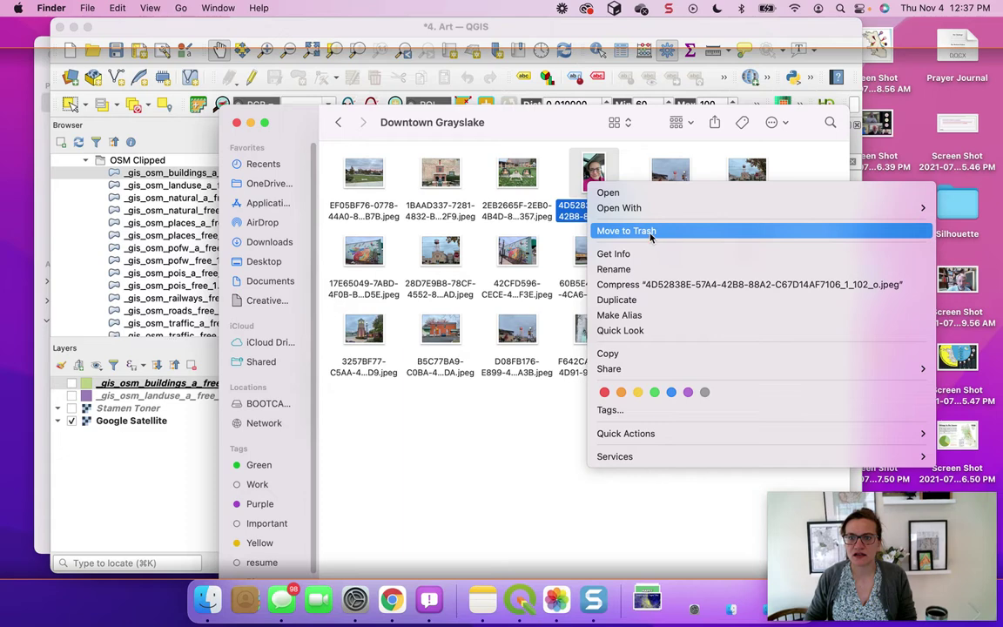
left_click(650, 232)
- Open the park photo EF05BF76 for a look, and move the photo 05F42438 to the trash
double_click(399, 205)
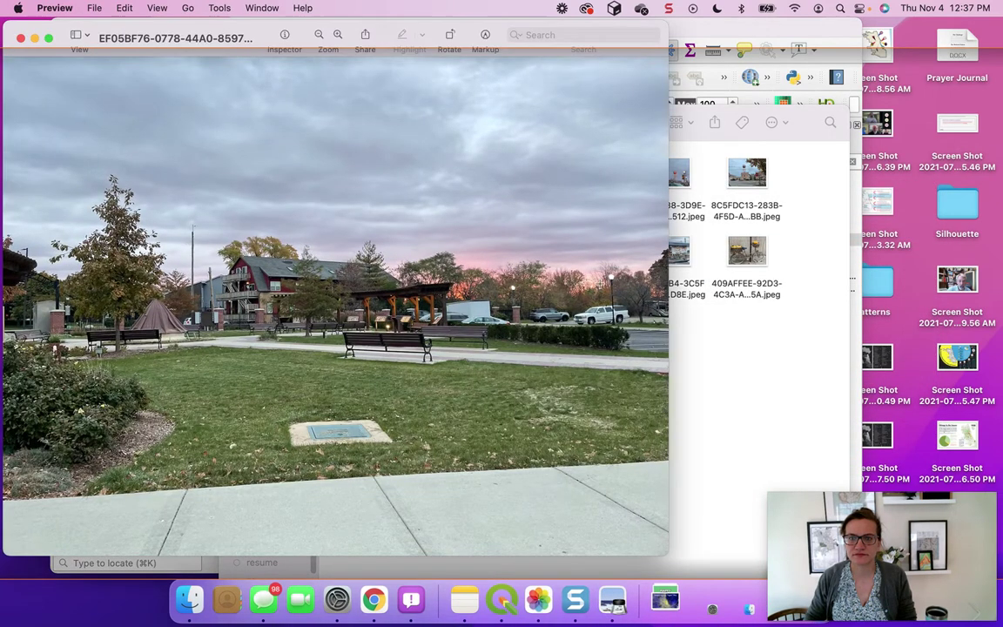
left_click(720, 357)
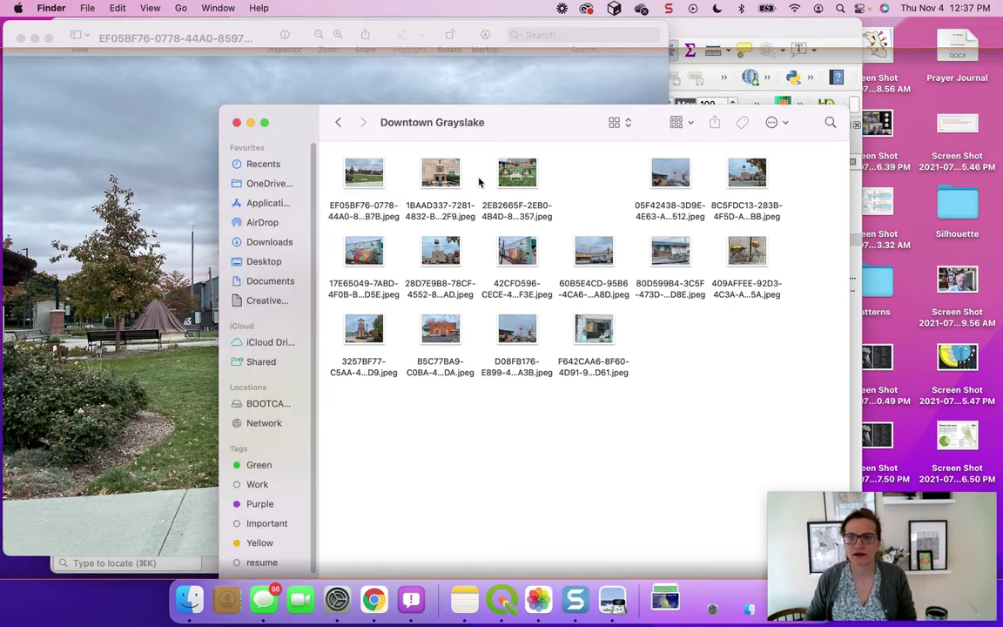
left_click(686, 184)
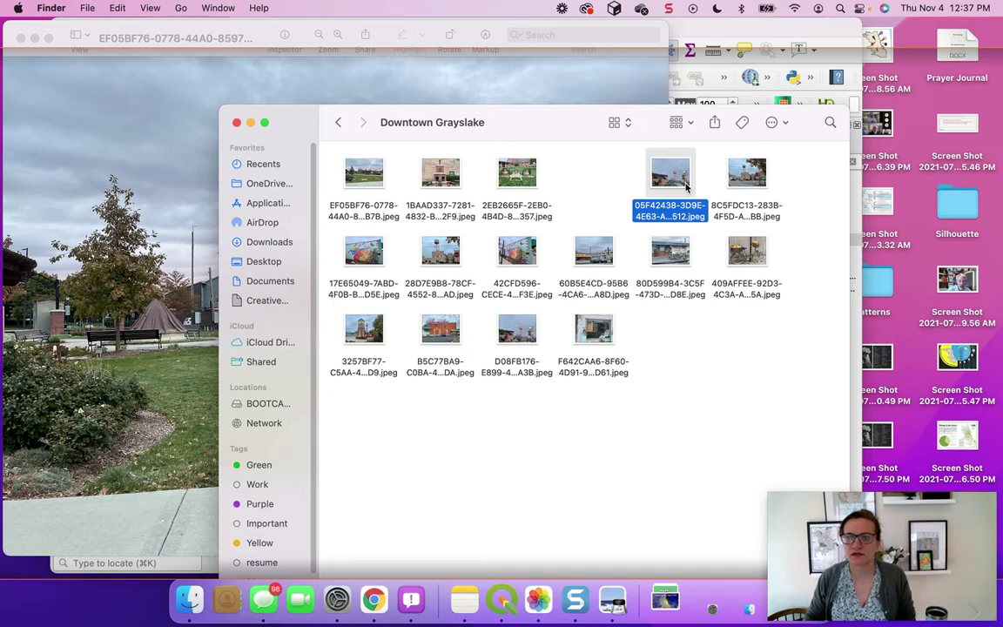
right_click(686, 183)
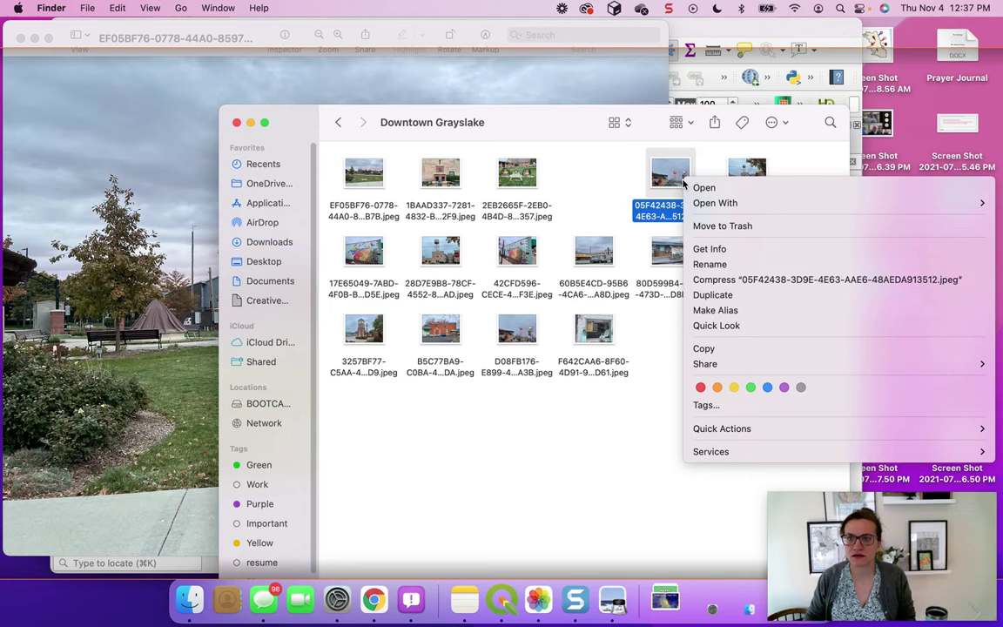
left_click(736, 227)
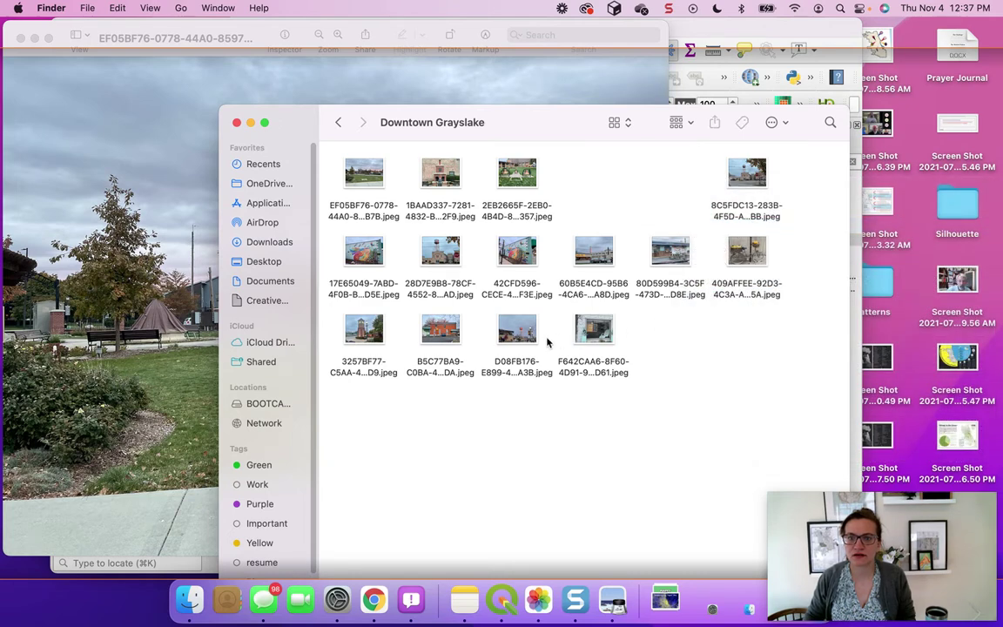
- Close the preview of the park photo and switch back to QGIS
left_click(516, 336)
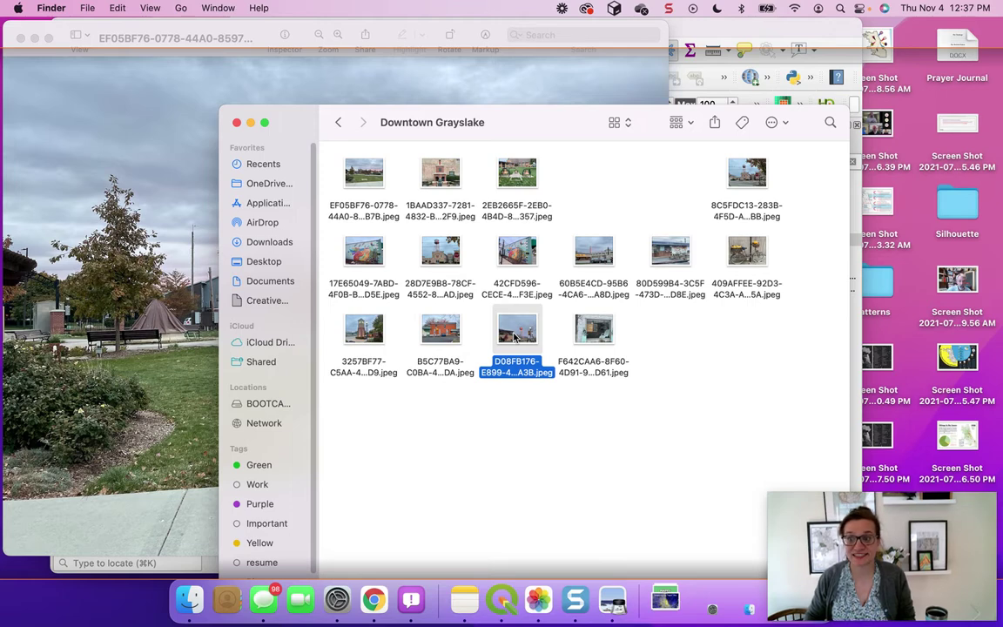
left_click(43, 27)
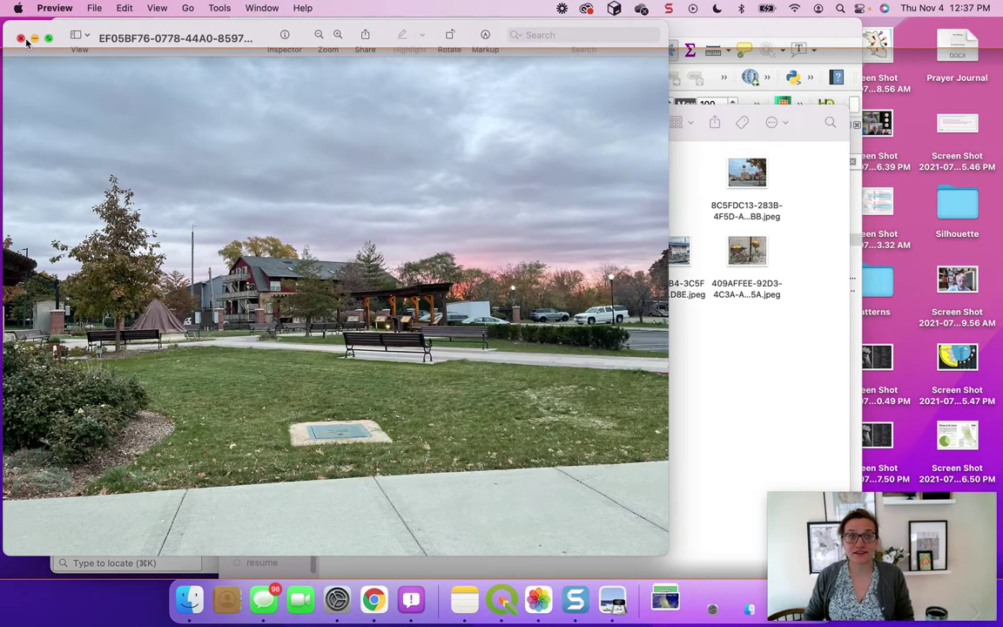
left_click(20, 37)
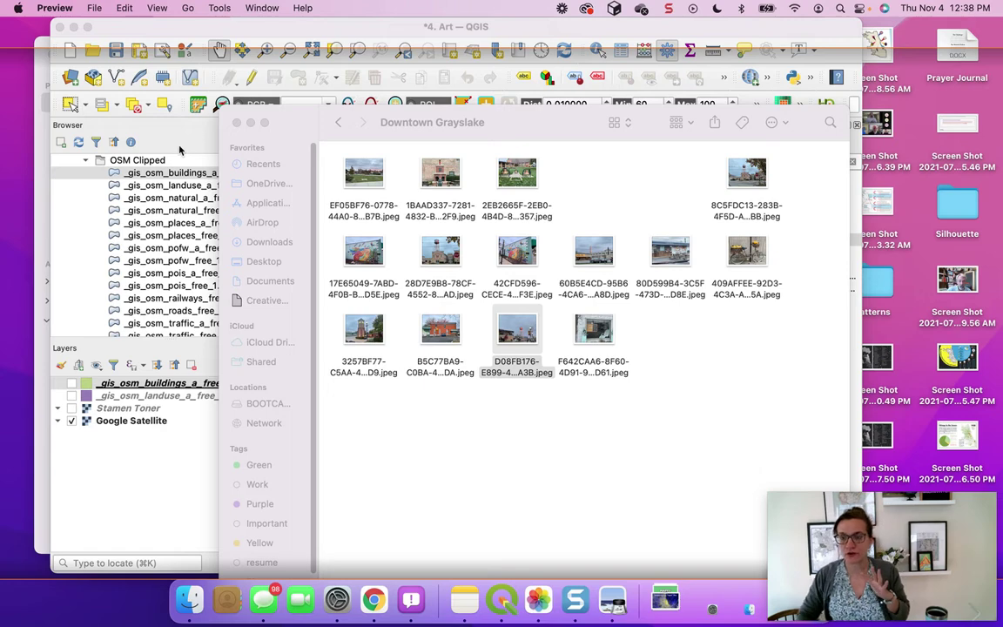
left_click(175, 410)
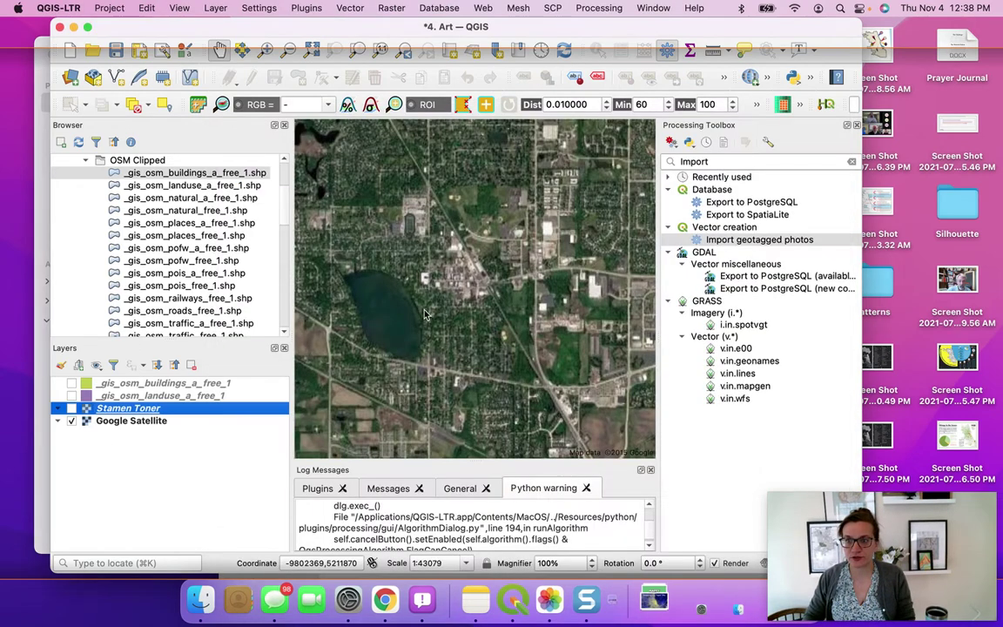
double_click(766, 241)
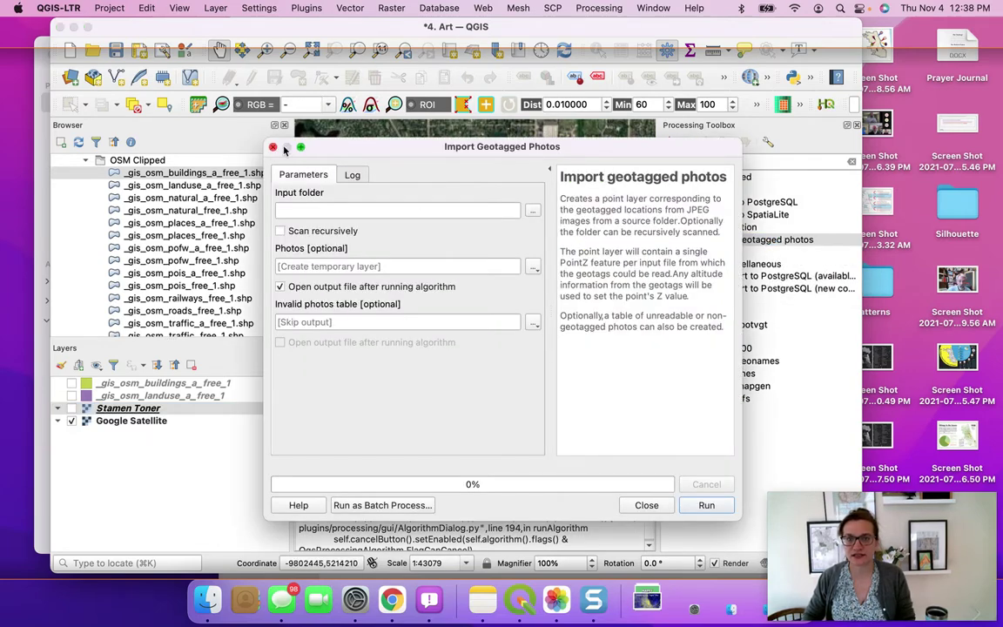
left_click(273, 147)
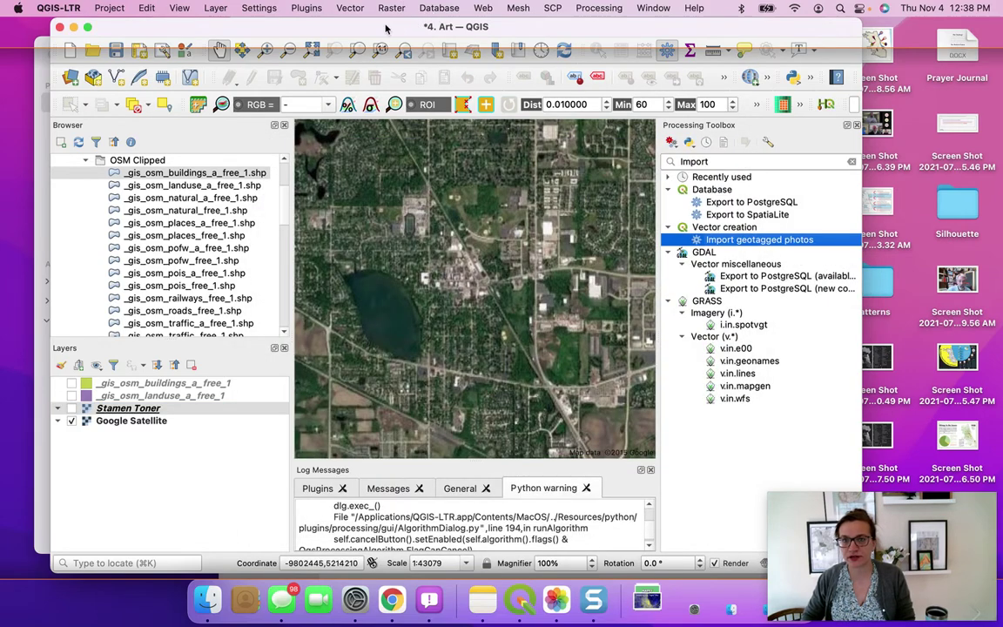
left_click(597, 9)
left_click(732, 187)
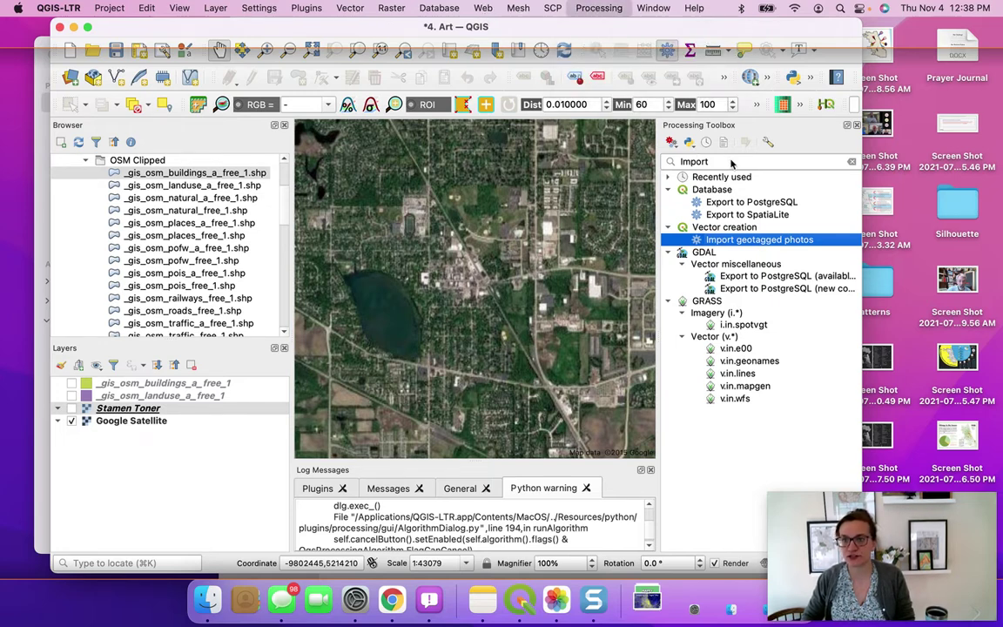
- Open the Import geotagged photos tool and set its input folder to Downtown Grayslake in Downloads
double_click(756, 239)
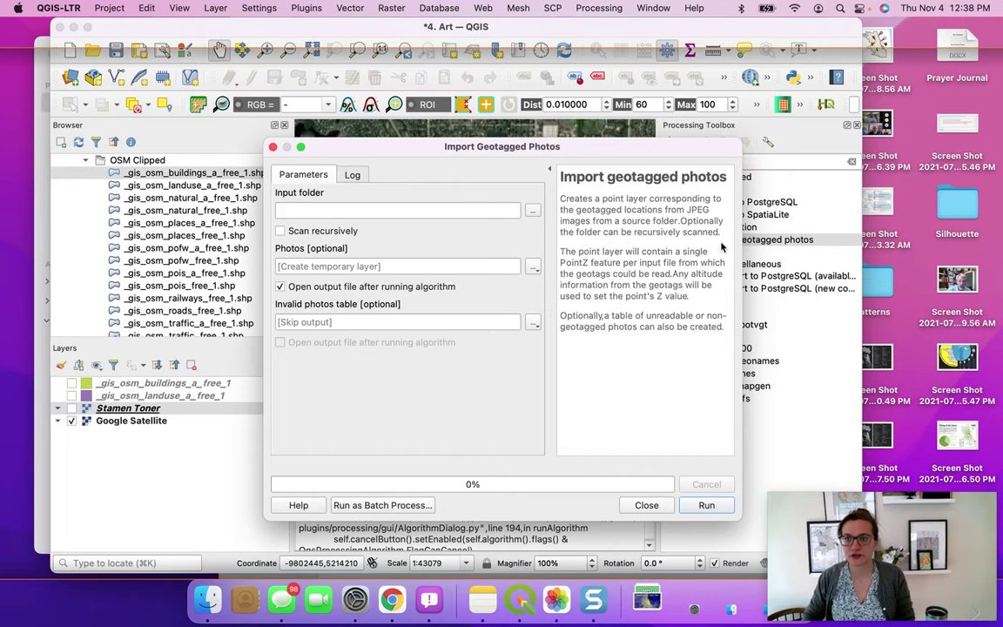
left_click(533, 214)
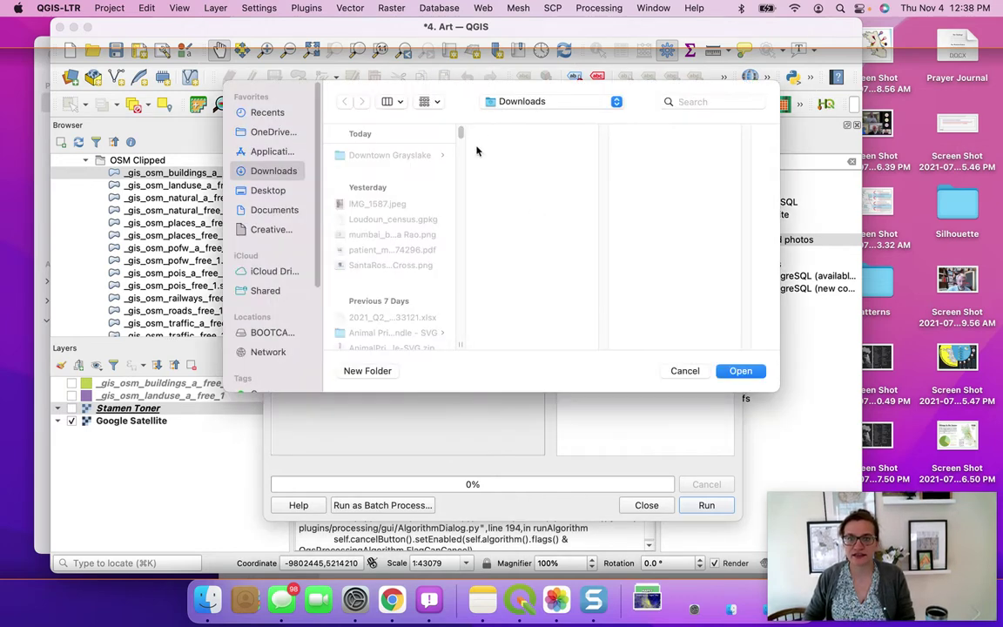
left_click(416, 156)
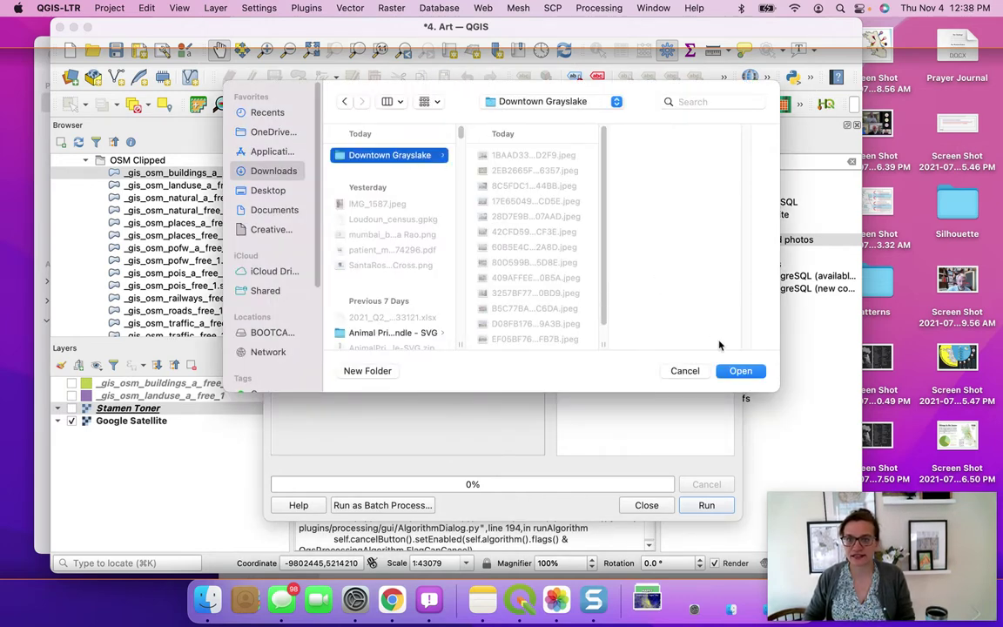
left_click(740, 370)
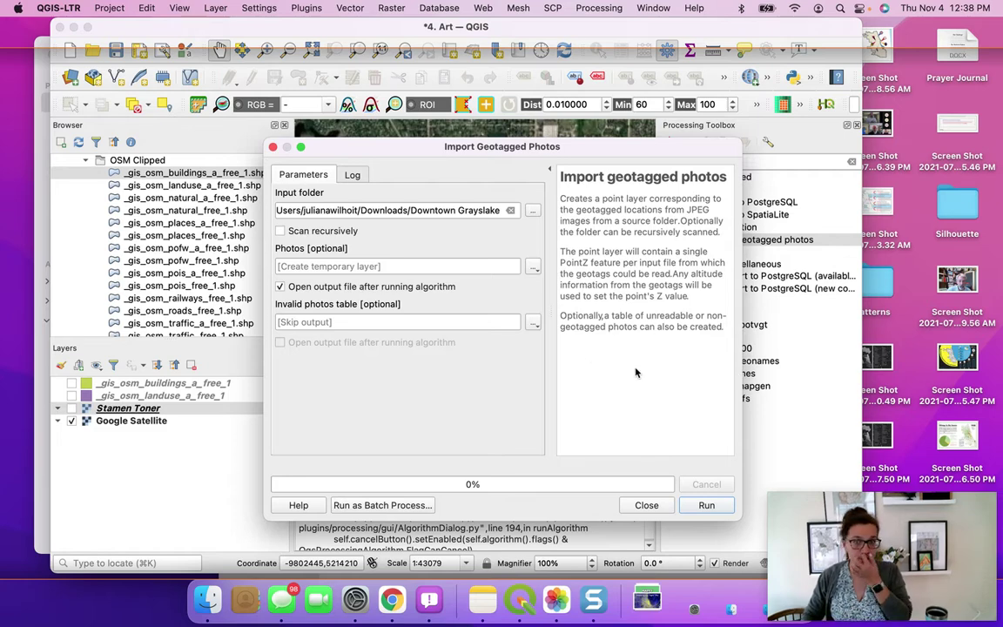
- Set the Photos output to save to the file 4_Art_Dtn_Grayslake in the Lake County Understanding folder as GPKG
left_click(528, 266)
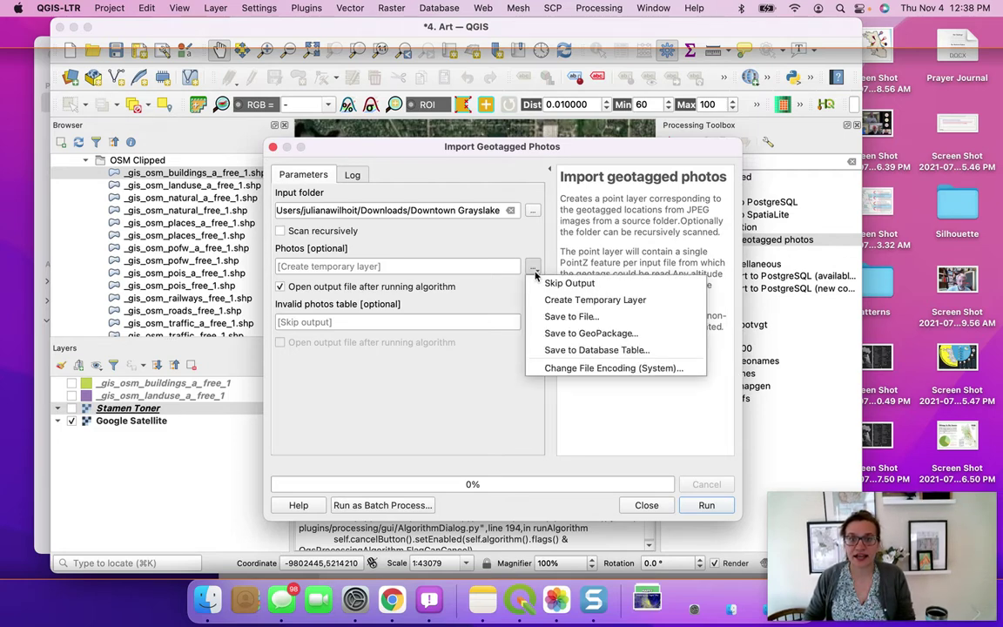
left_click(641, 316)
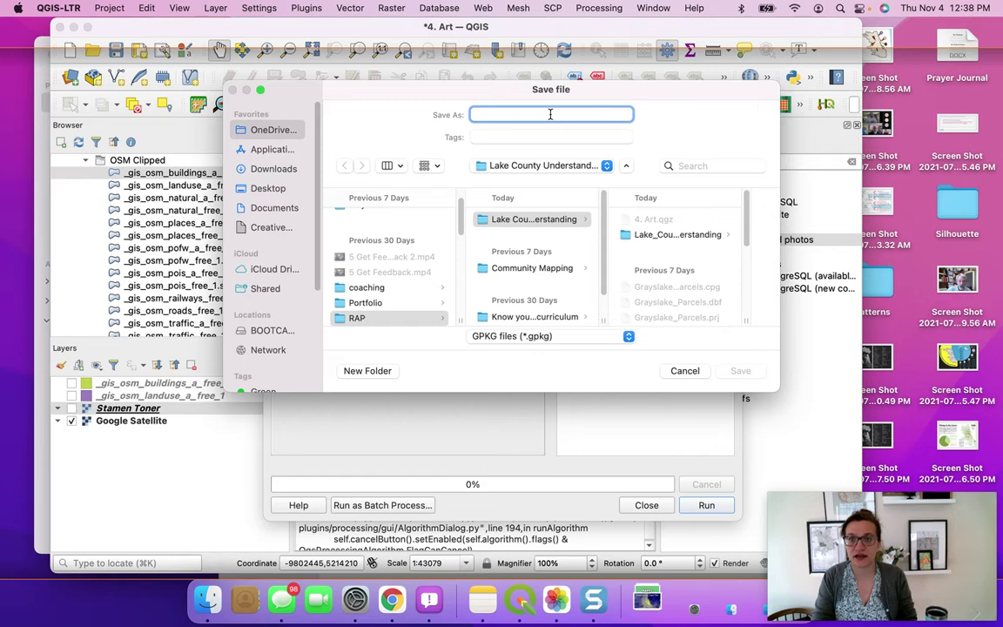
type("4_Art_D")
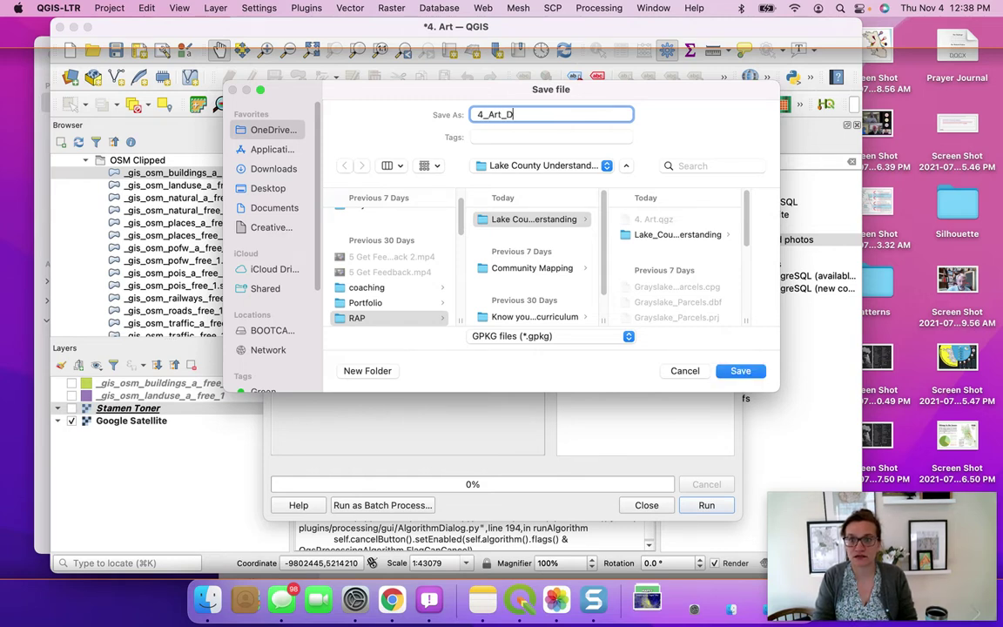
type("tn_Grayslake")
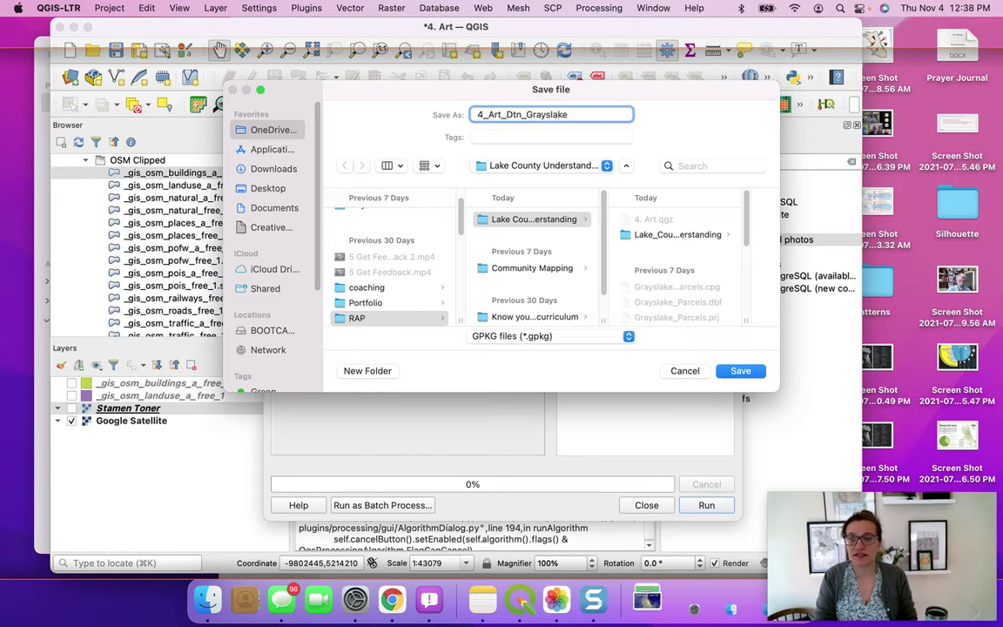
key("Return")
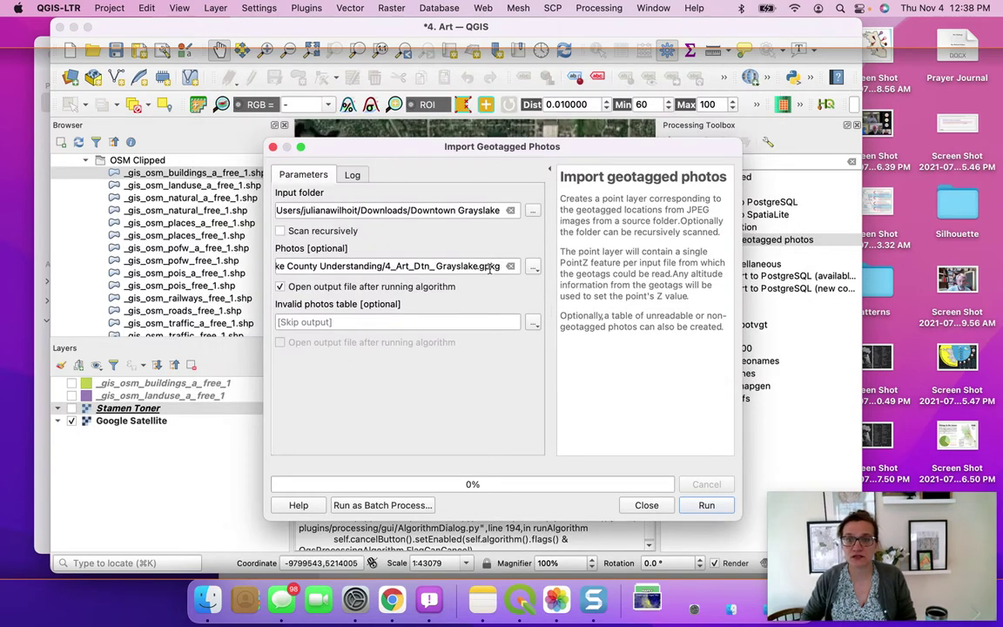
- Change the Photos output to the SHP file 4_Art_Dtn_Grayslake in the Lake County Understanding folder, and run the import
left_click(533, 266)
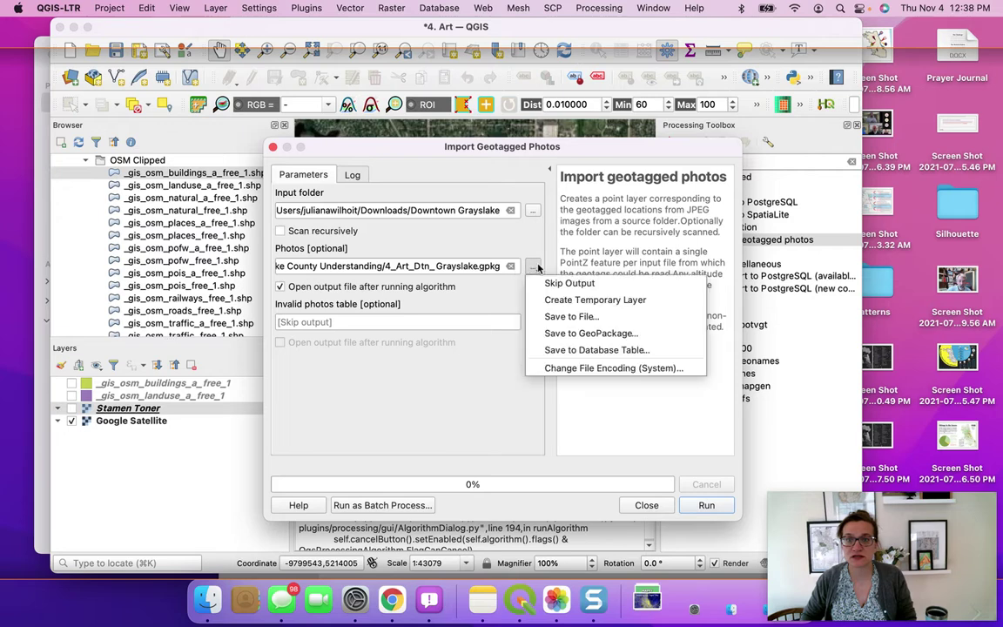
left_click(617, 317)
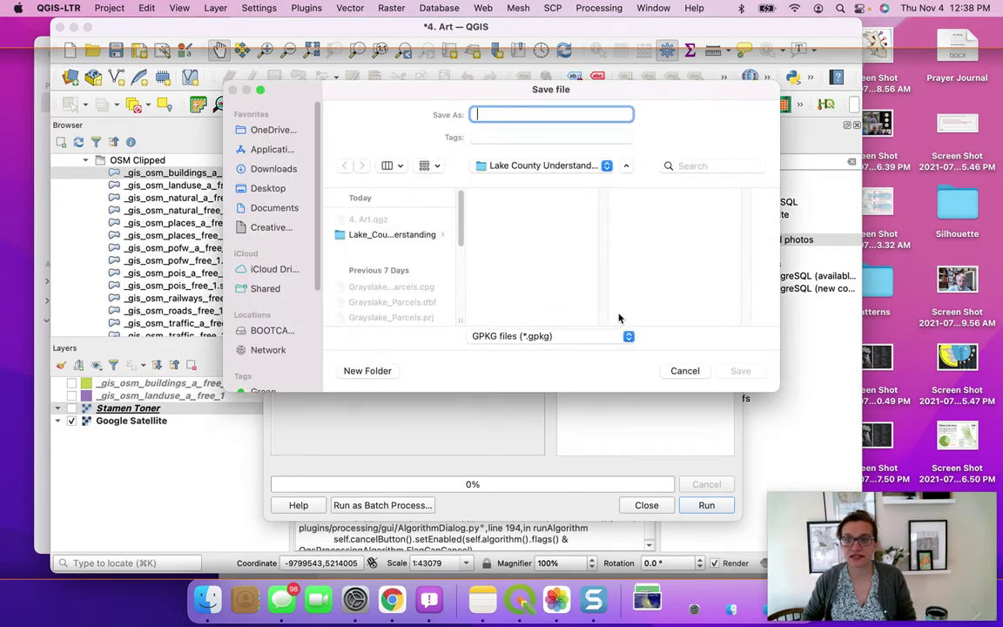
left_click(577, 336)
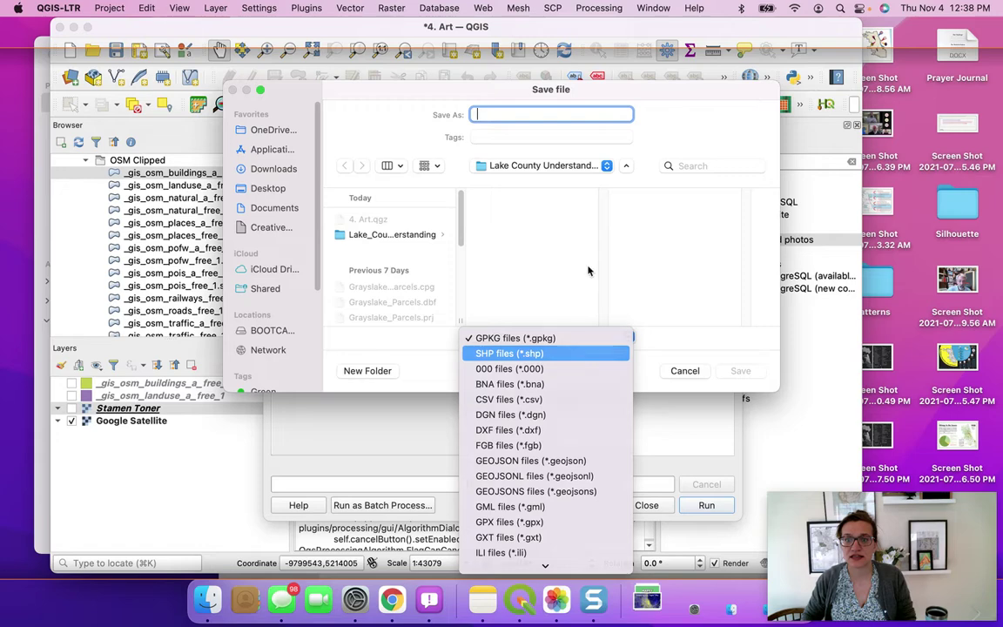
left_click(572, 349)
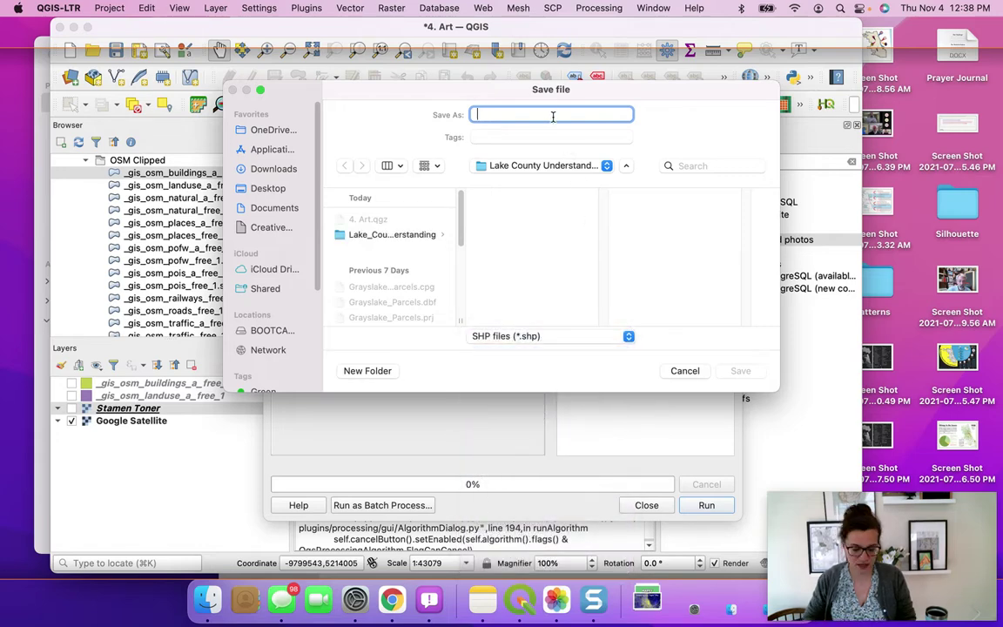
type("4_")
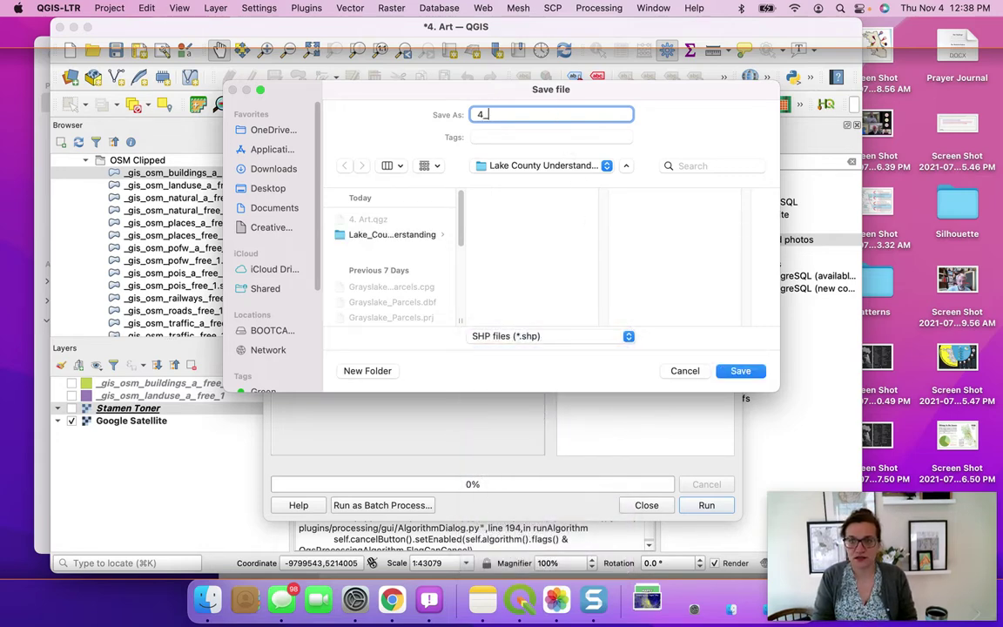
type("Art_Dtn")
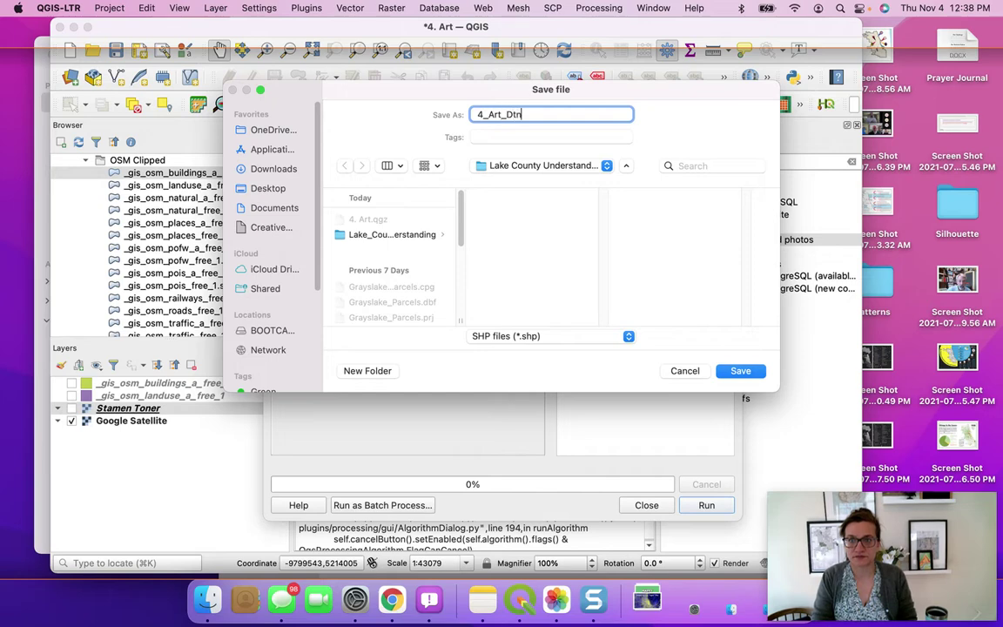
type("_Grayslake")
key("Return")
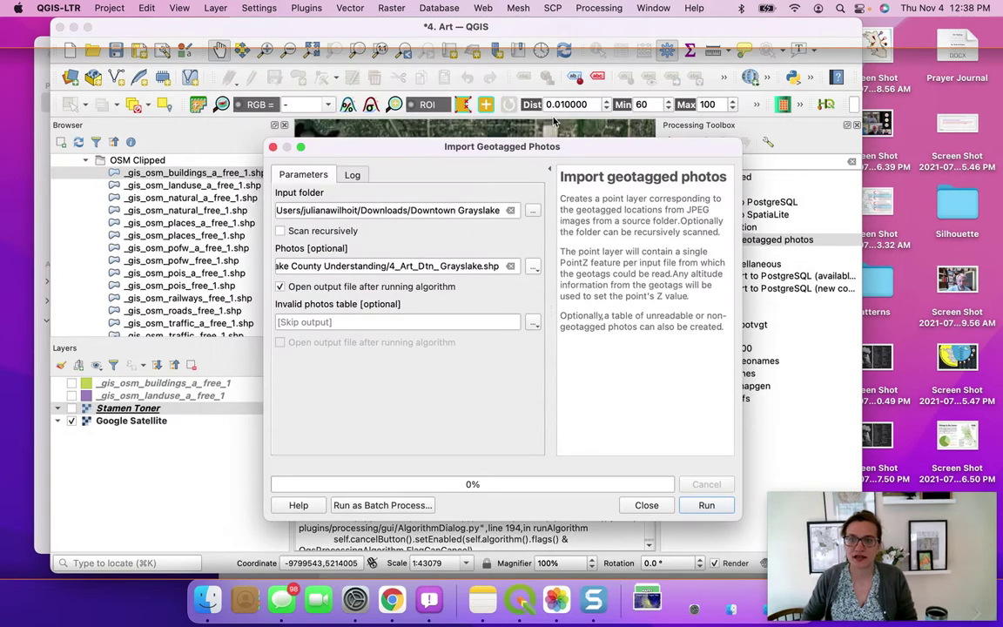
left_click(706, 505)
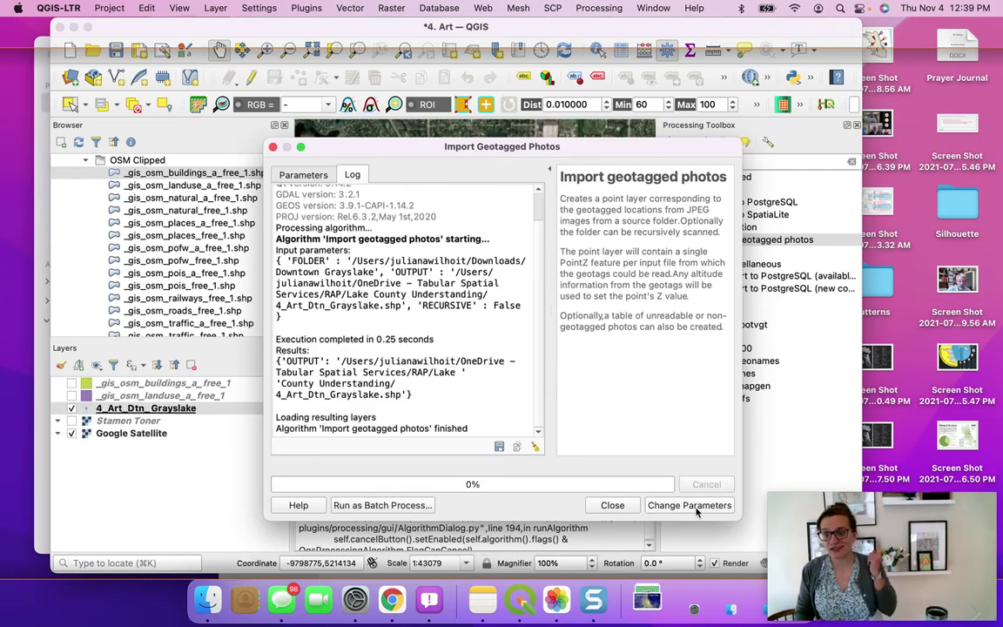
left_click(614, 506)
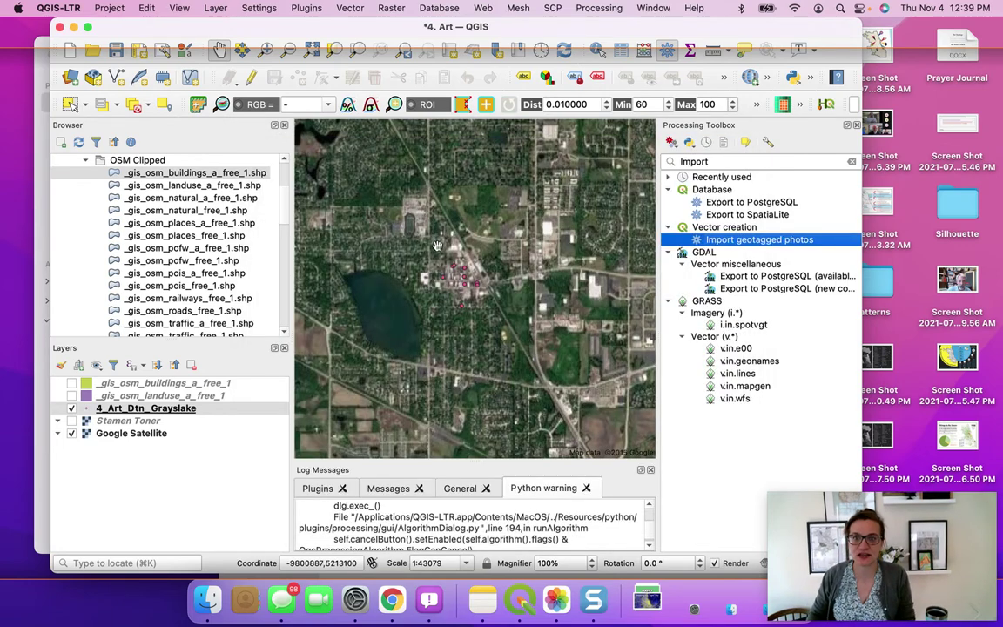
- Open the attribute table of the 4_Art_Dtn_Grayslake layer, examine the attributes recorded for the photos, and close it
scroll(438, 253, "up", 2)
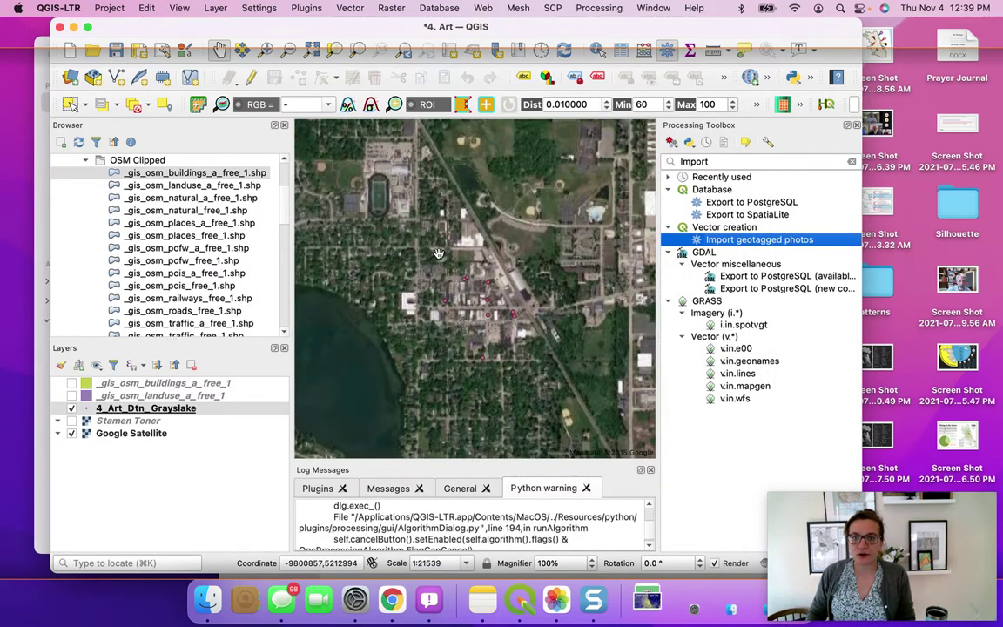
left_click_drag(501, 302, 480, 235)
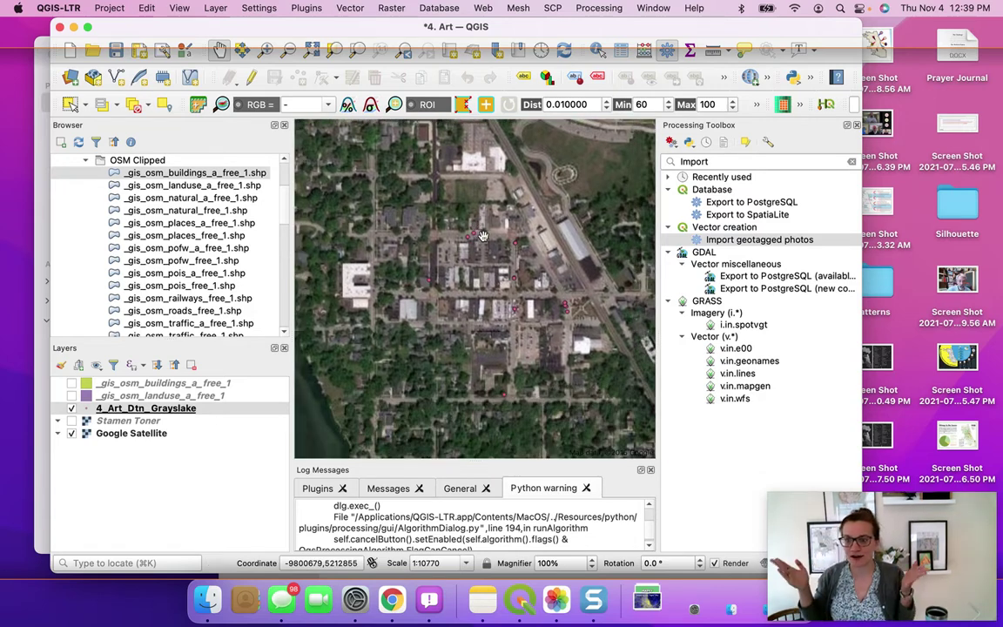
right_click(189, 414)
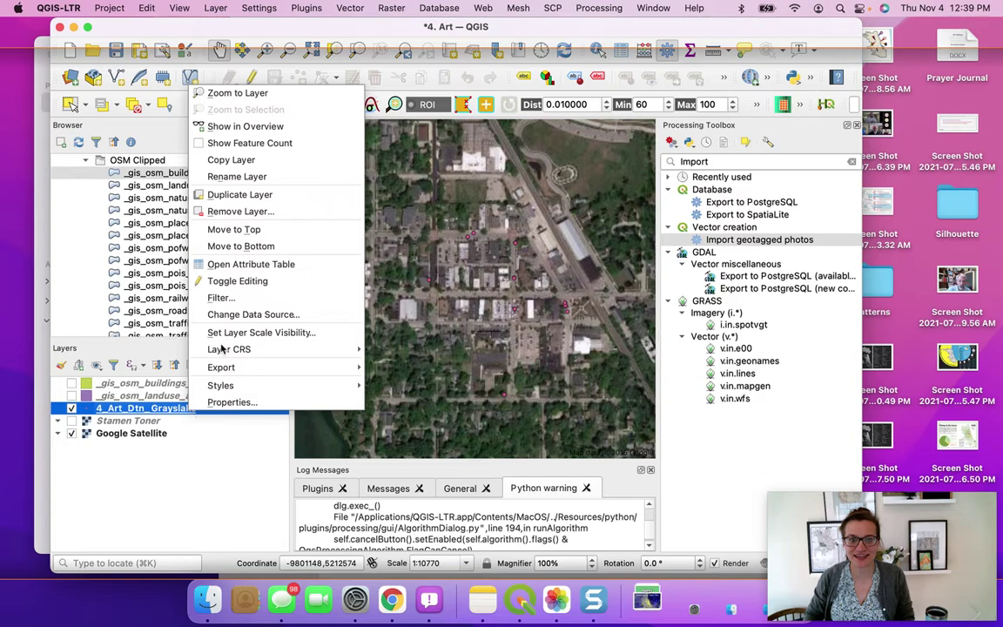
left_click(241, 265)
left_click_drag(368, 81, 397, 97)
left_click_drag(309, 137, 368, 138)
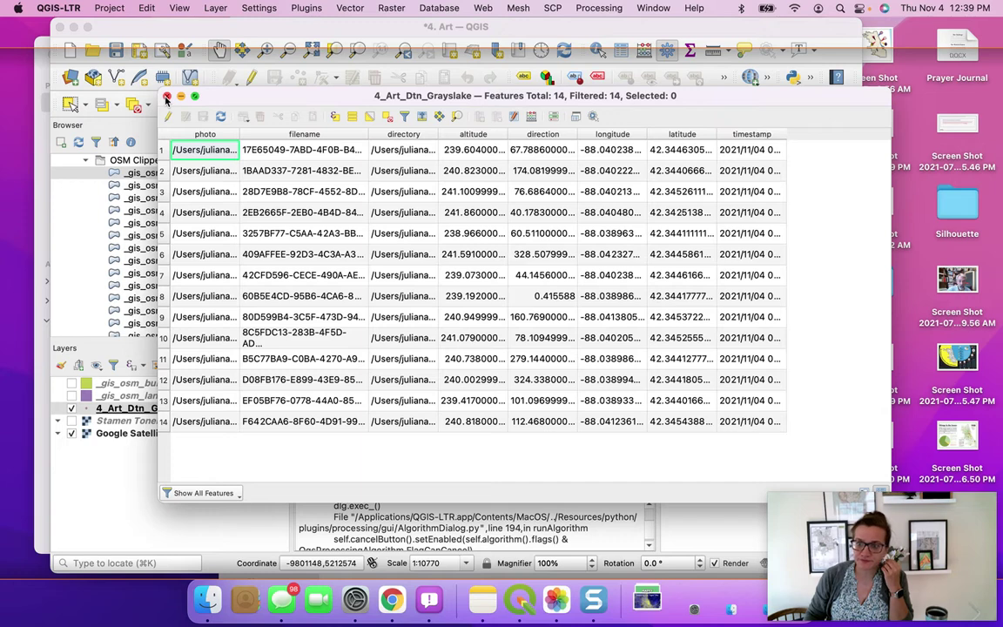
left_click(167, 95)
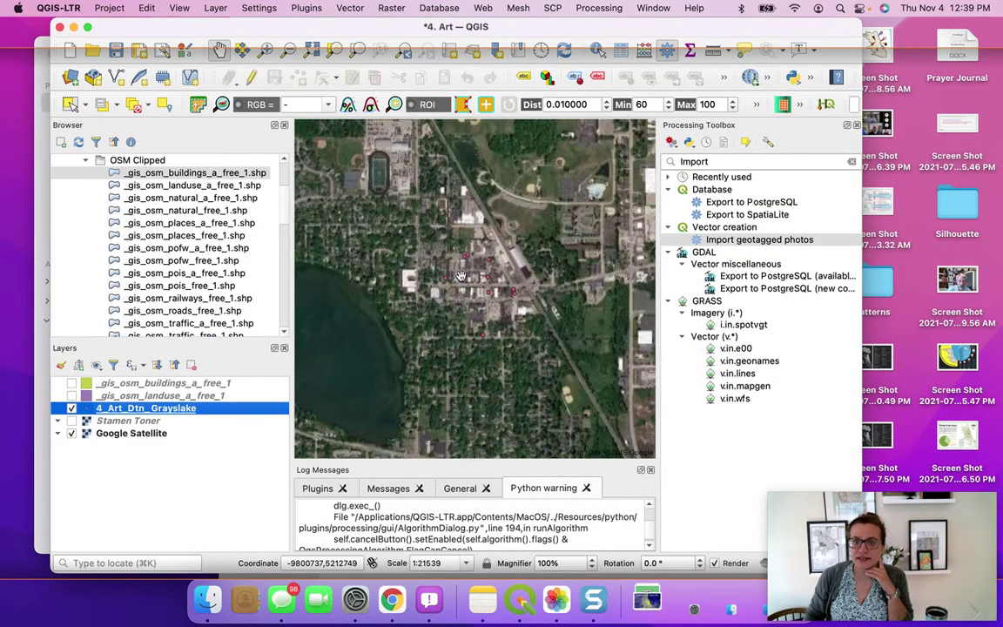
- Show the _gis_osm_landuse_a_free_1 layer over the downtown imagery for a look, and hide it again
left_click_drag(462, 275, 439, 269)
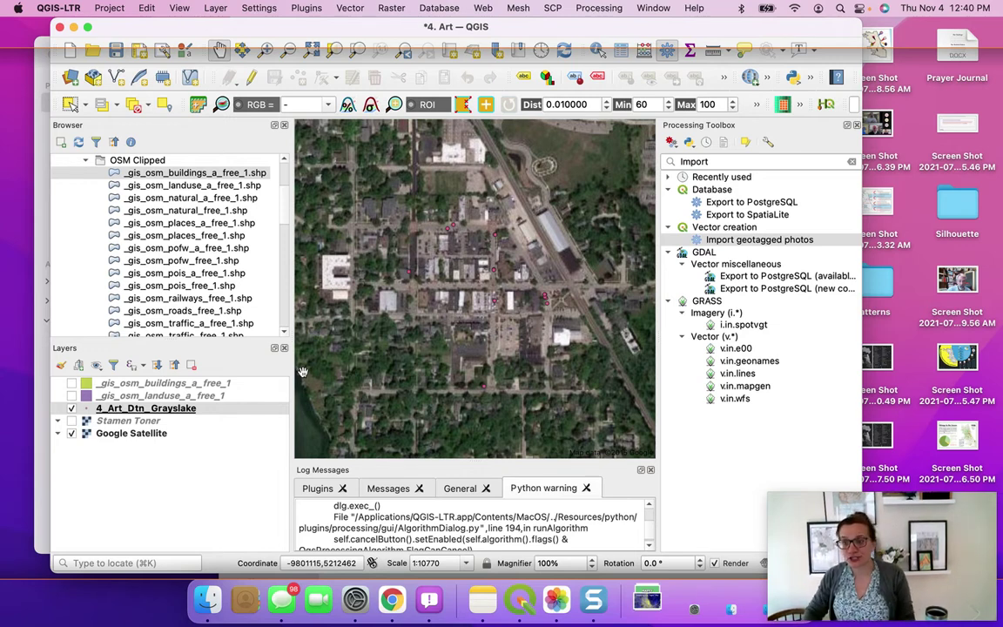
left_click(71, 408)
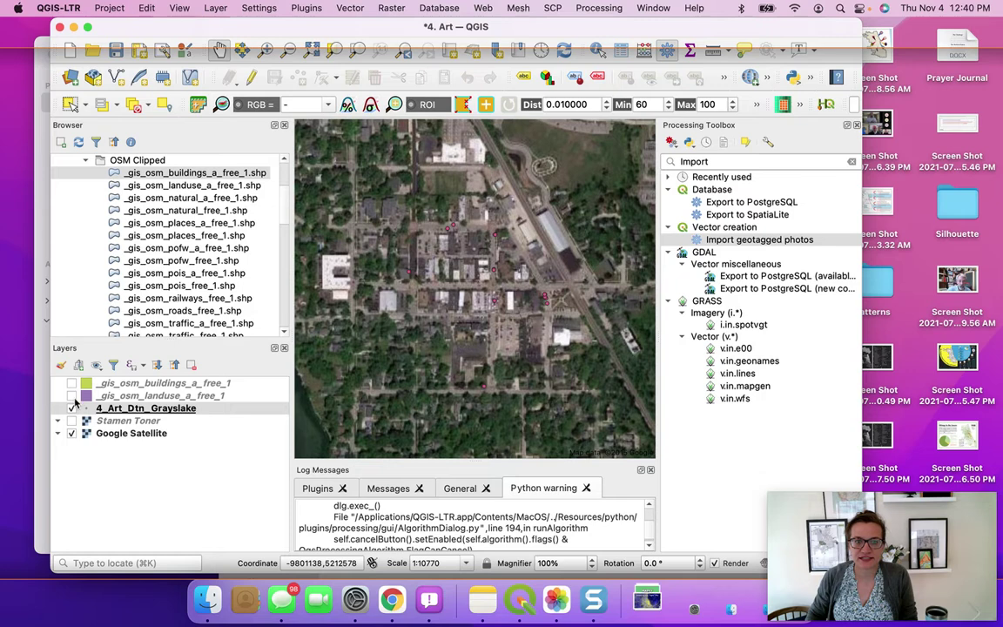
left_click(71, 395)
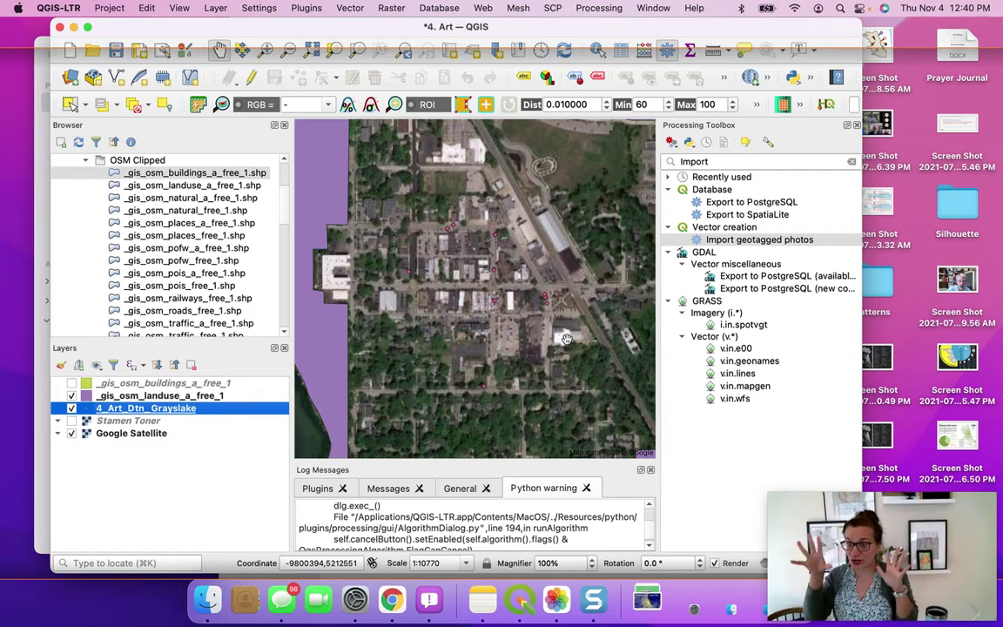
left_click(72, 395)
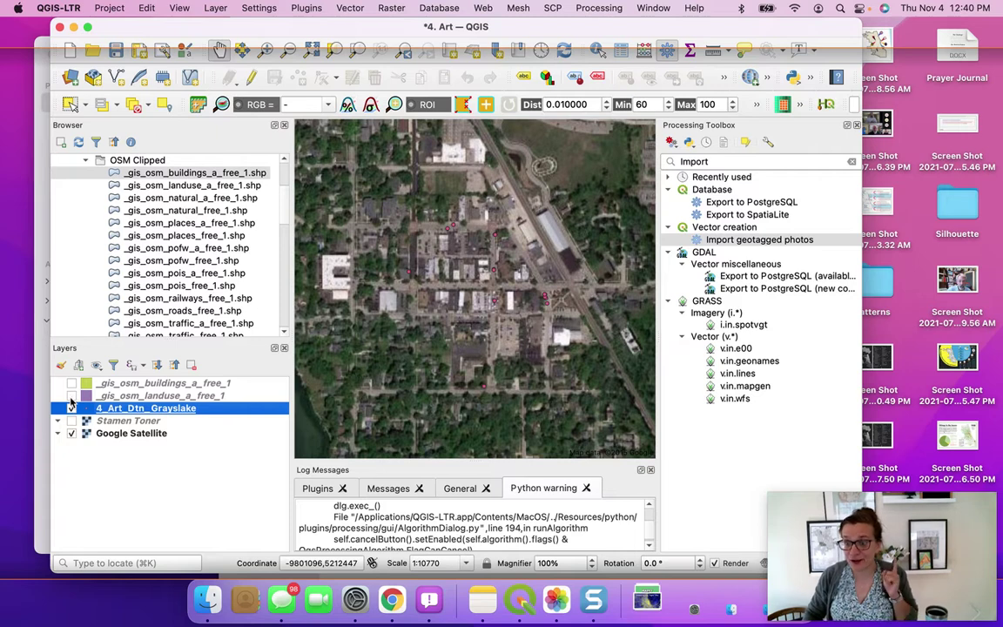
- Start editing the 4_Art_Dtn_Grayslake layer and move the southernmost photo point in the street beside the park to the park's western edge with the Vertex Tool
left_click_drag(440, 272, 458, 311)
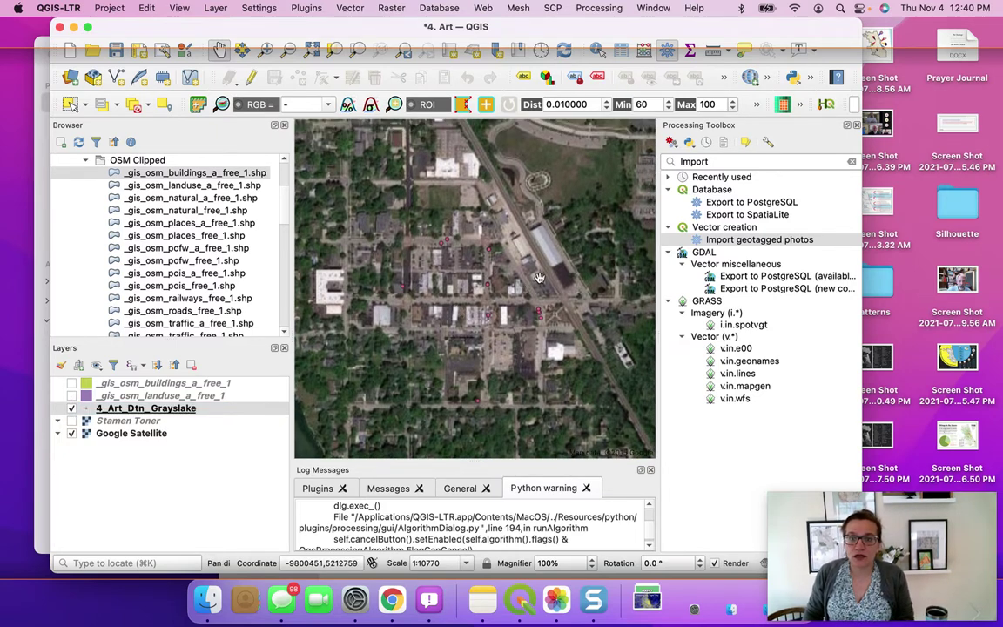
scroll(417, 316, "up", 1)
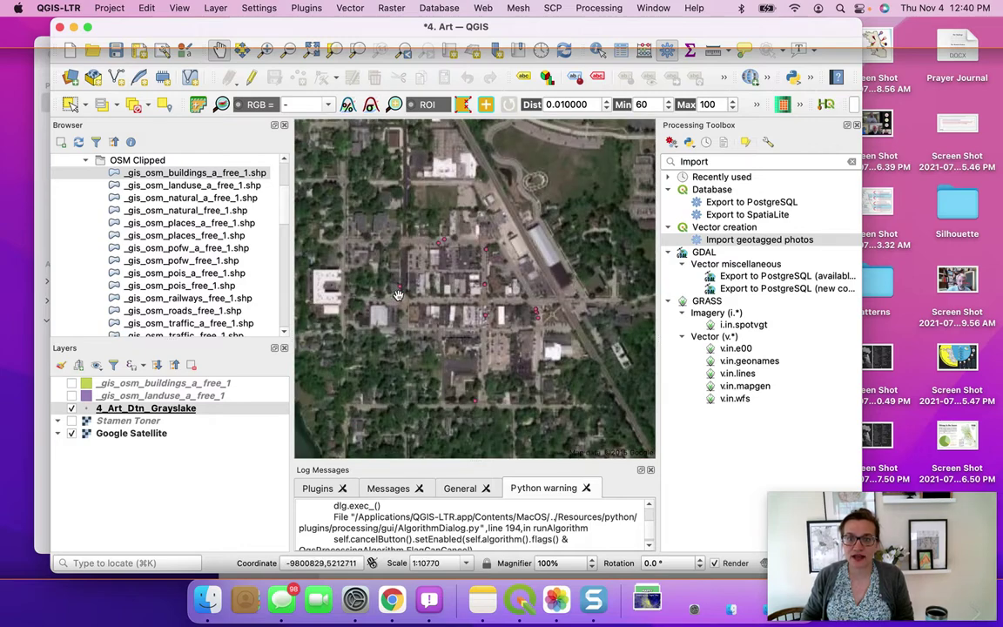
left_click_drag(411, 301, 497, 364)
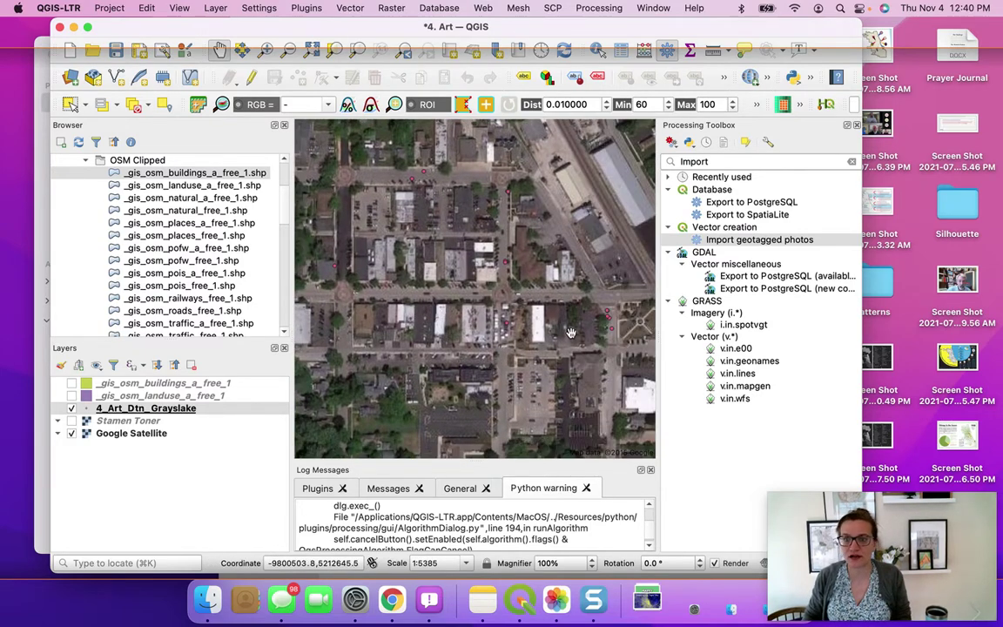
left_click_drag(568, 335, 552, 346)
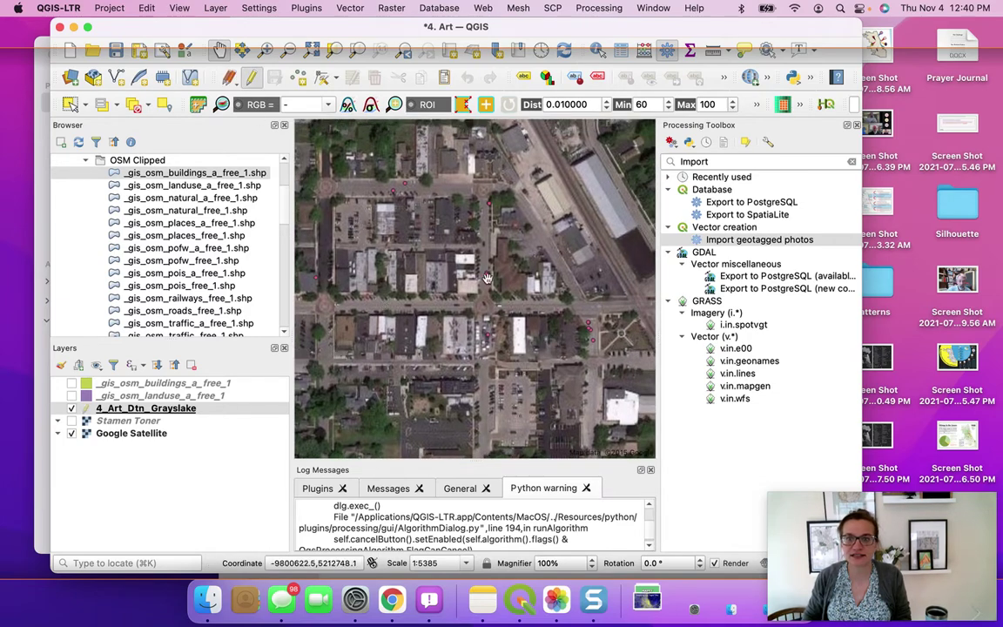
scroll(598, 324, "down", 1)
scroll(599, 324, "up", 3)
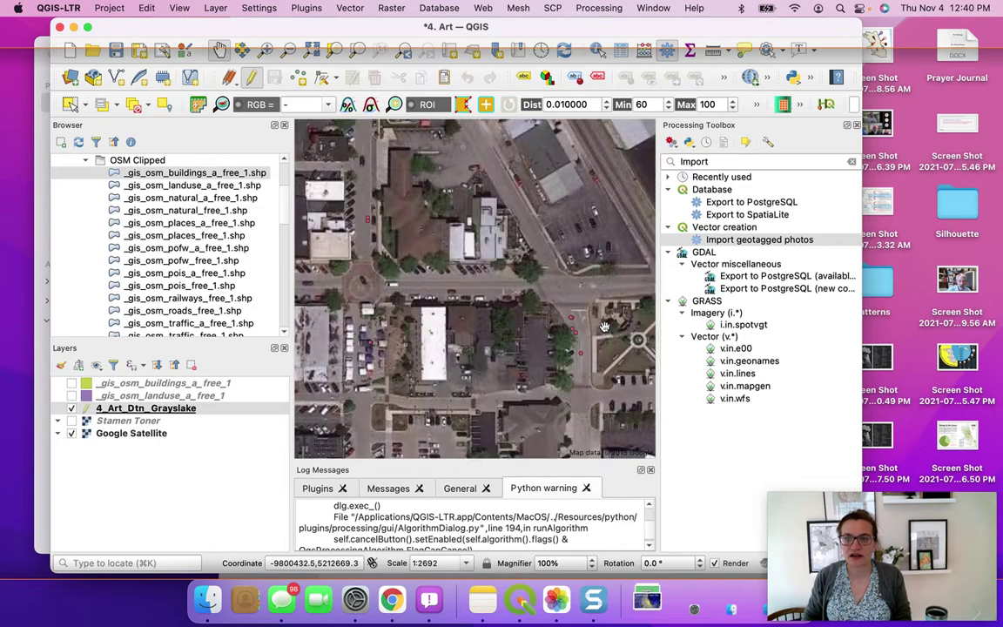
left_click_drag(590, 341, 543, 340)
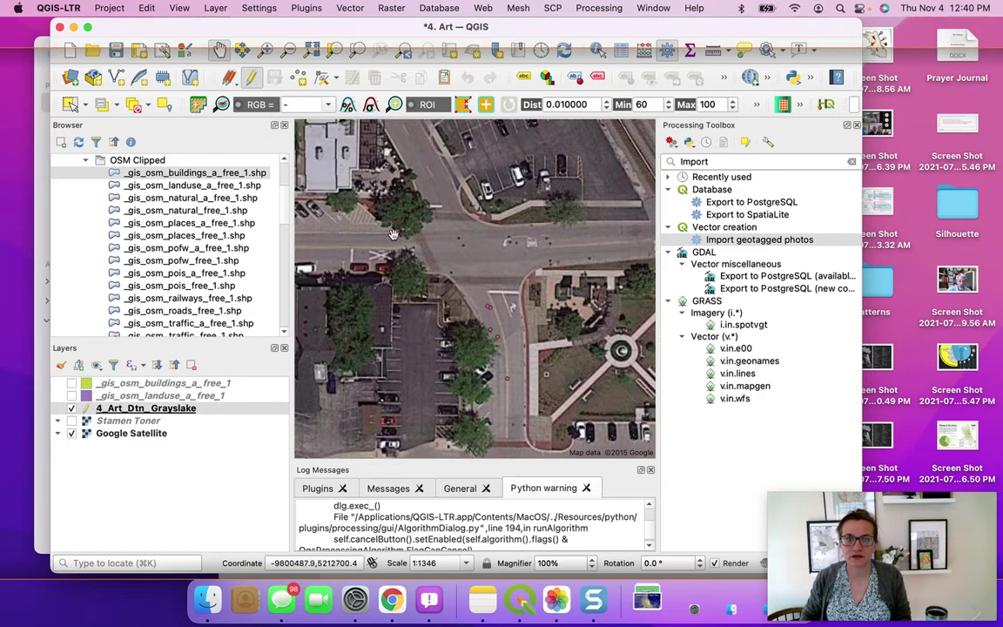
left_click(319, 80)
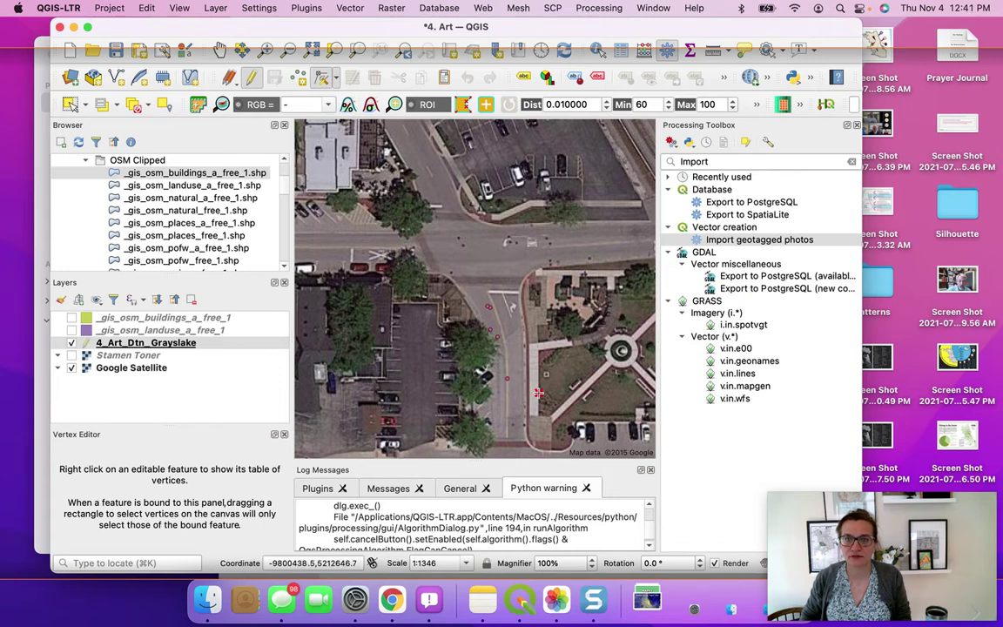
double_click(542, 373)
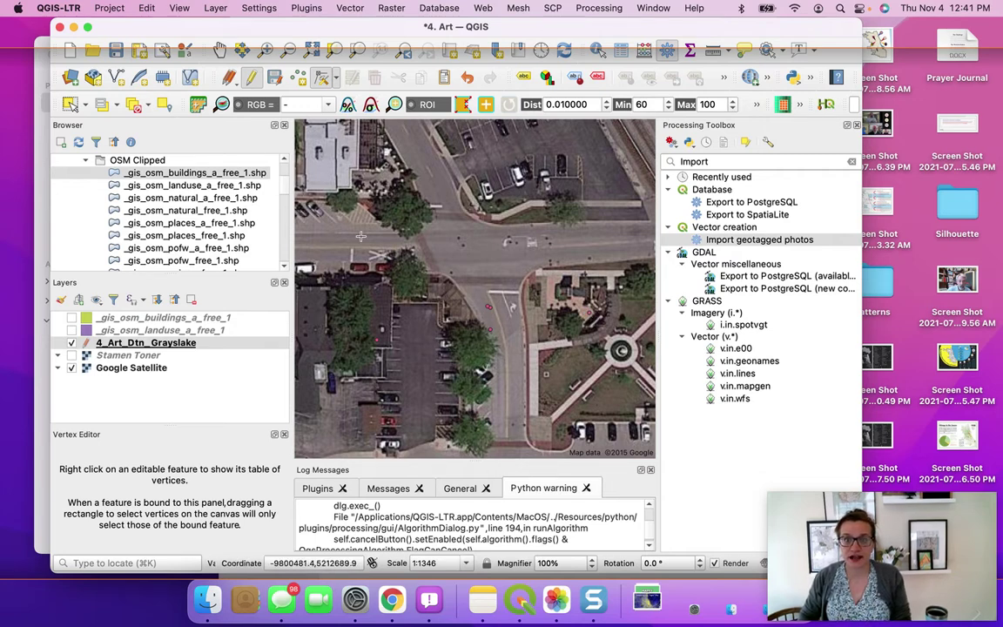
- Examine the satellite imagery from the street beside the park north to the buildings along the railroad and the oval garden
scroll(503, 265, "up", 1)
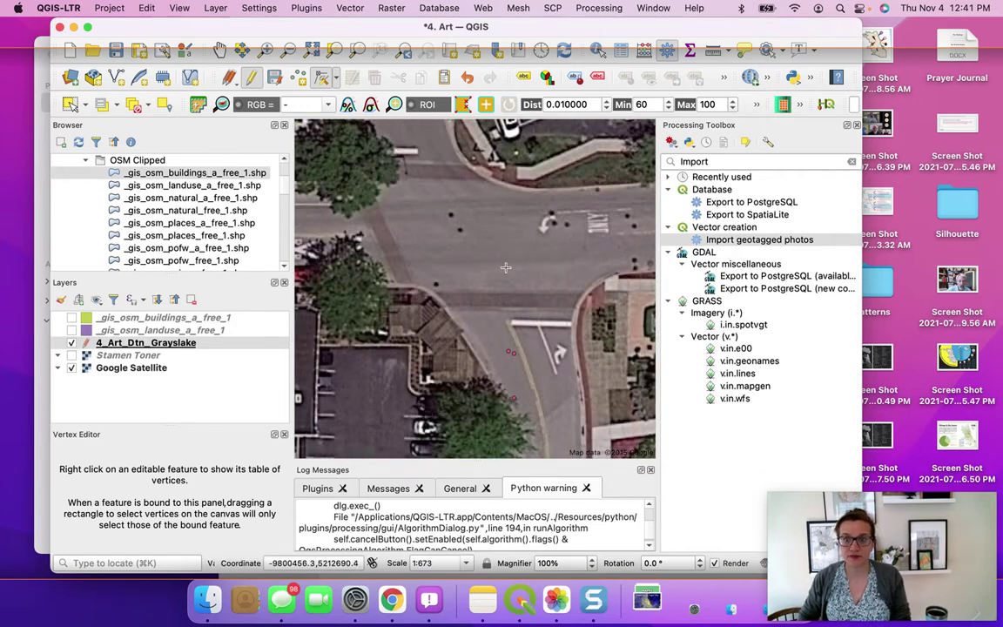
scroll(505, 267, "down", 1)
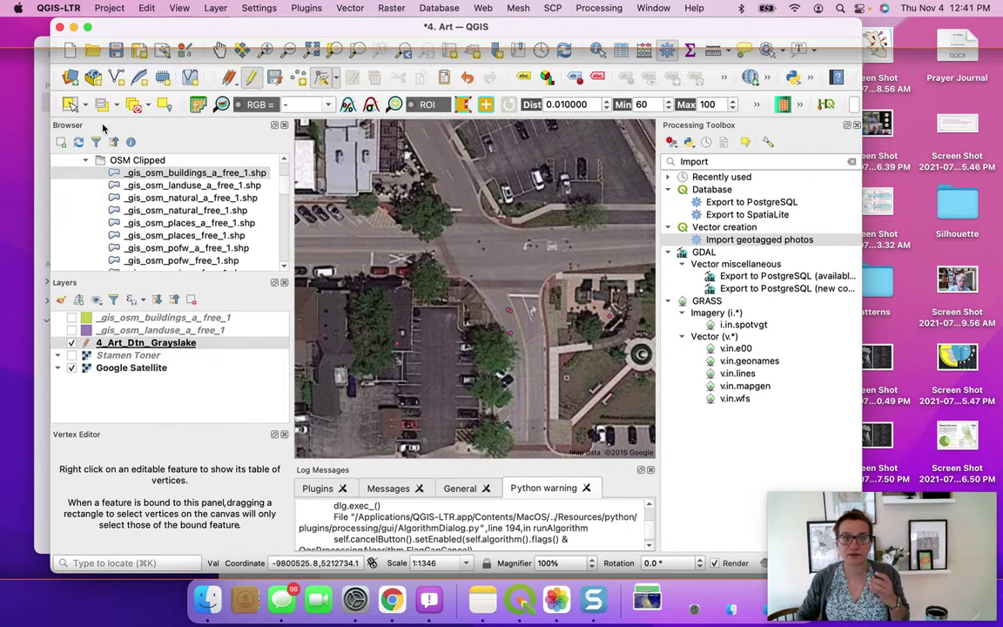
scroll(522, 265, "up", 1)
scroll(521, 265, "down", 1)
scroll(522, 265, "down", 1)
left_click_drag(529, 254, 493, 421)
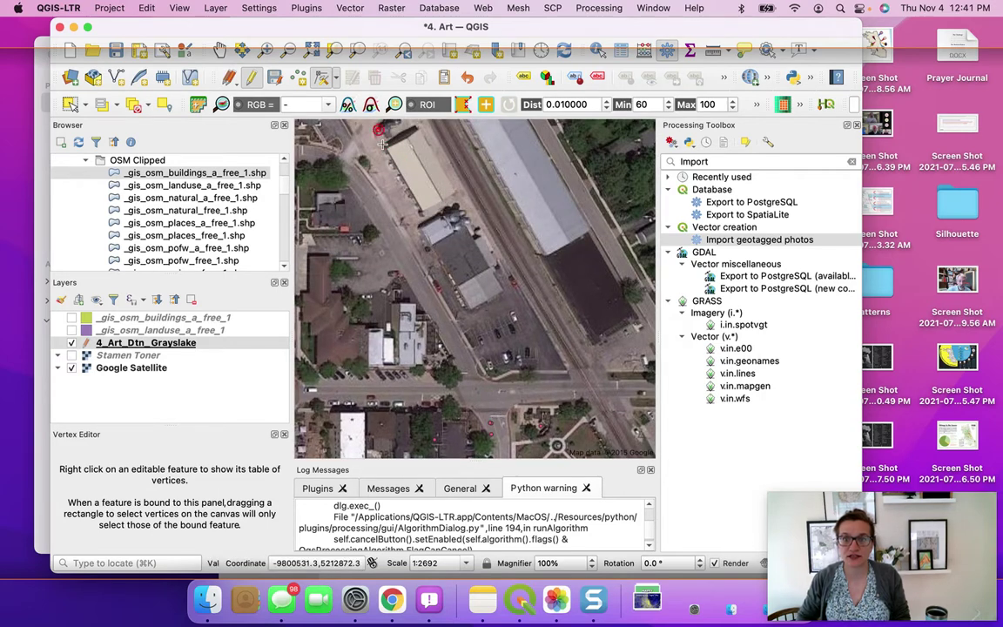
left_click_drag(403, 161, 410, 351)
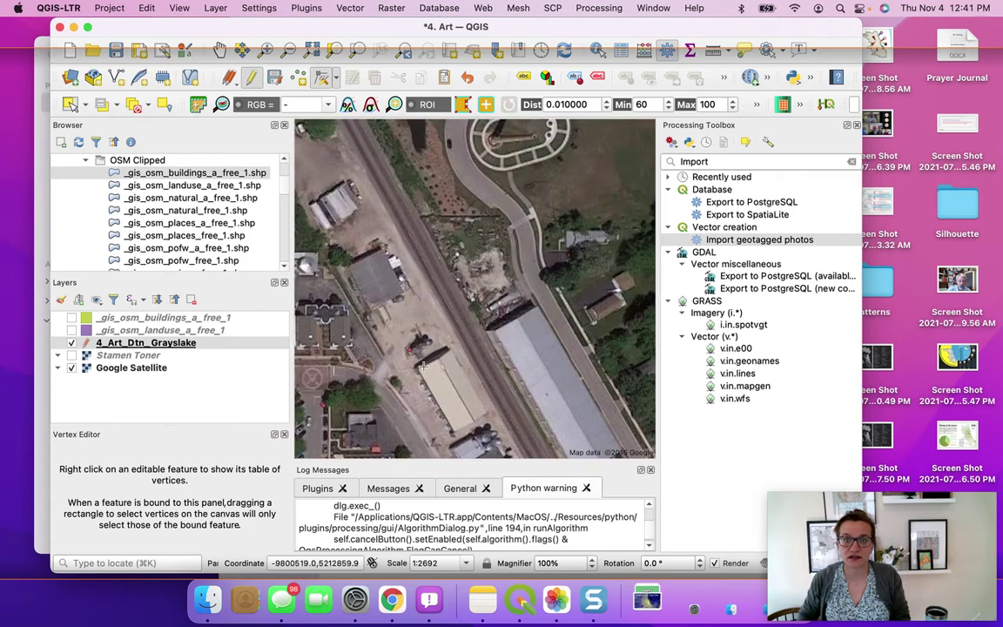
left_click_drag(430, 321, 443, 344)
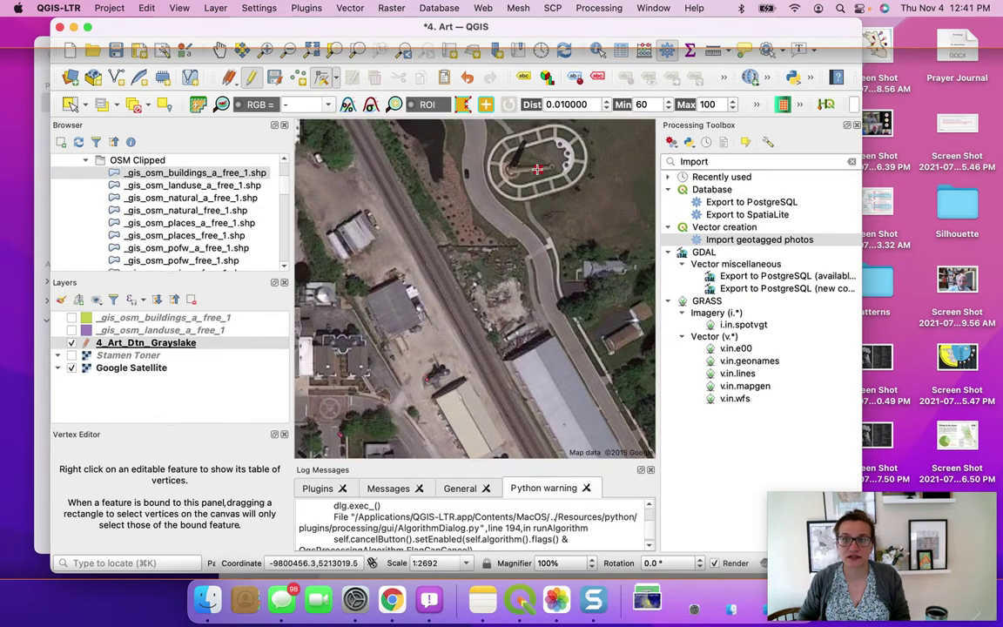
left_click_drag(482, 247, 500, 165)
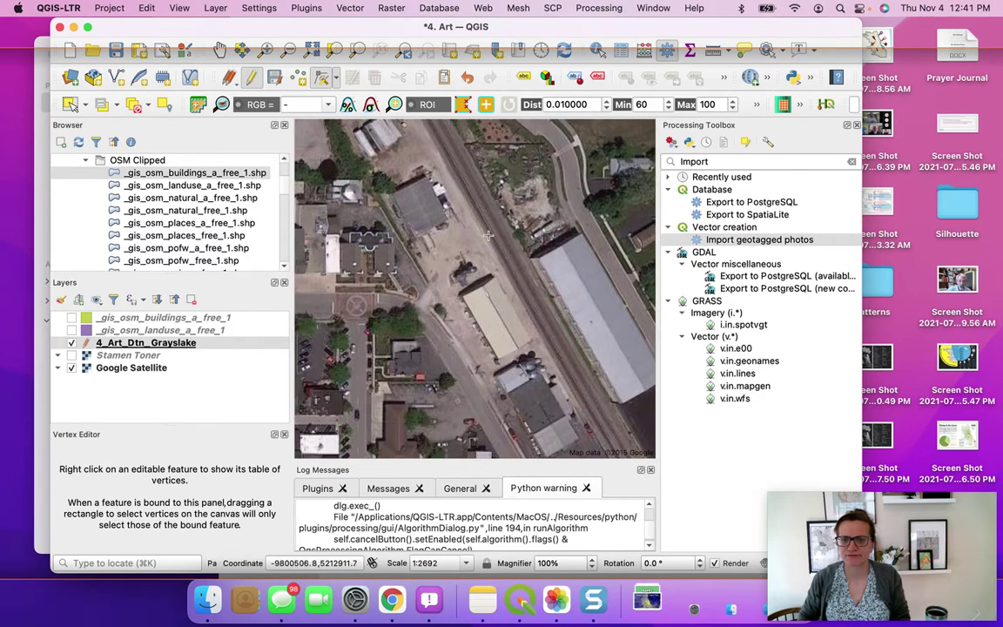
left_click_drag(474, 302, 492, 216)
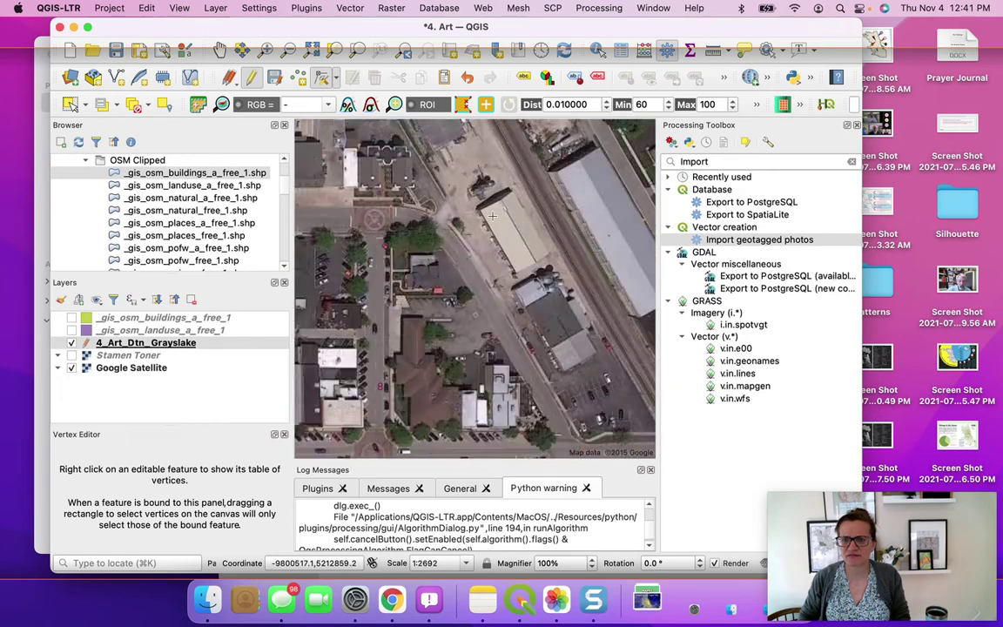
scroll(493, 216, "down", 1)
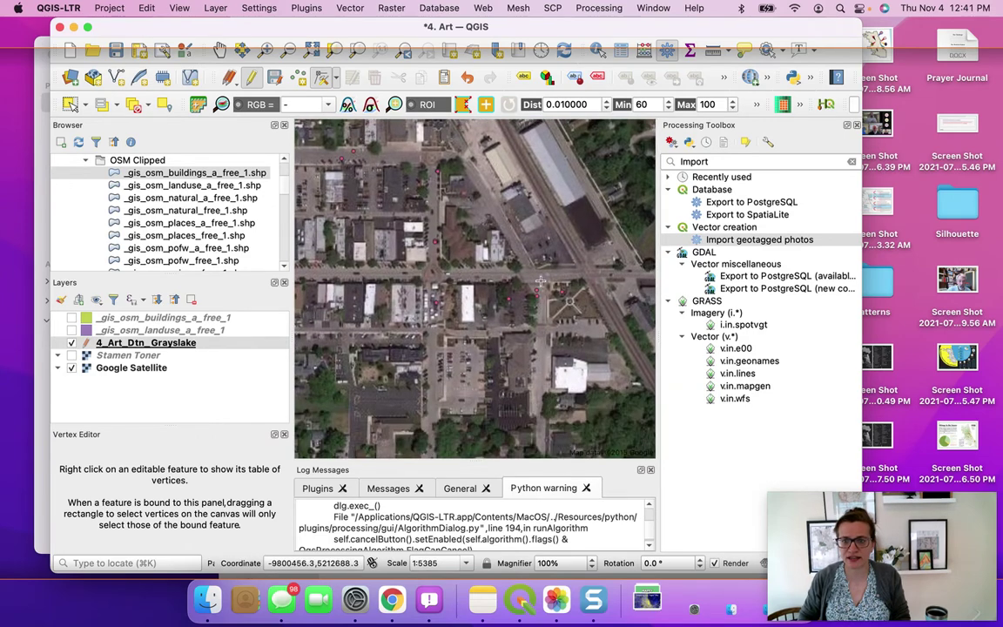
scroll(551, 280, "up", 2)
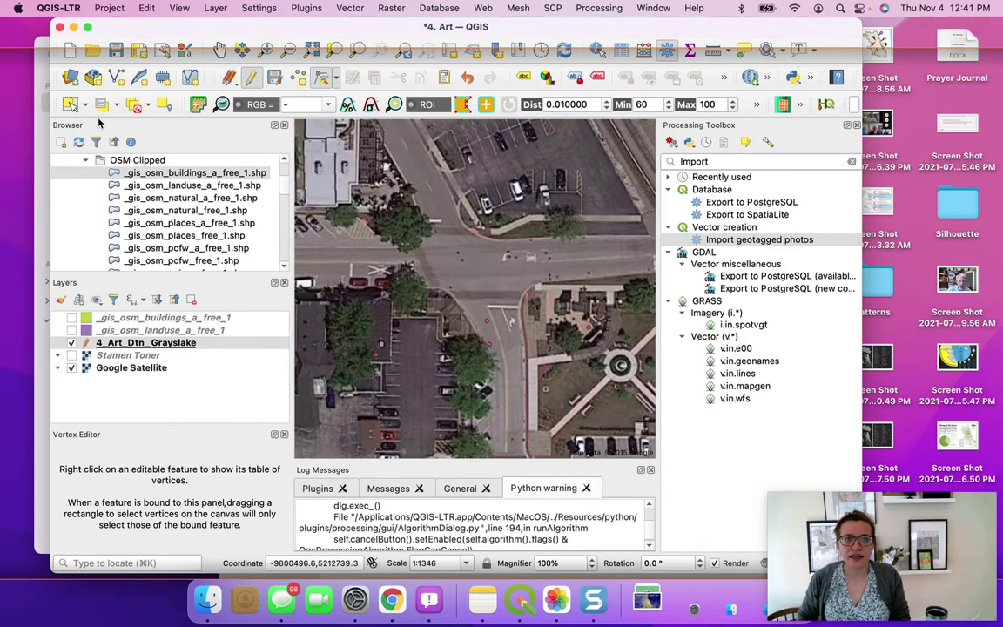
- Select the two photo points in the street just west of the park and delete them from the 4_Art_Dtn_Grayslake layer
left_click(71, 105)
left_click_drag(423, 273, 522, 352)
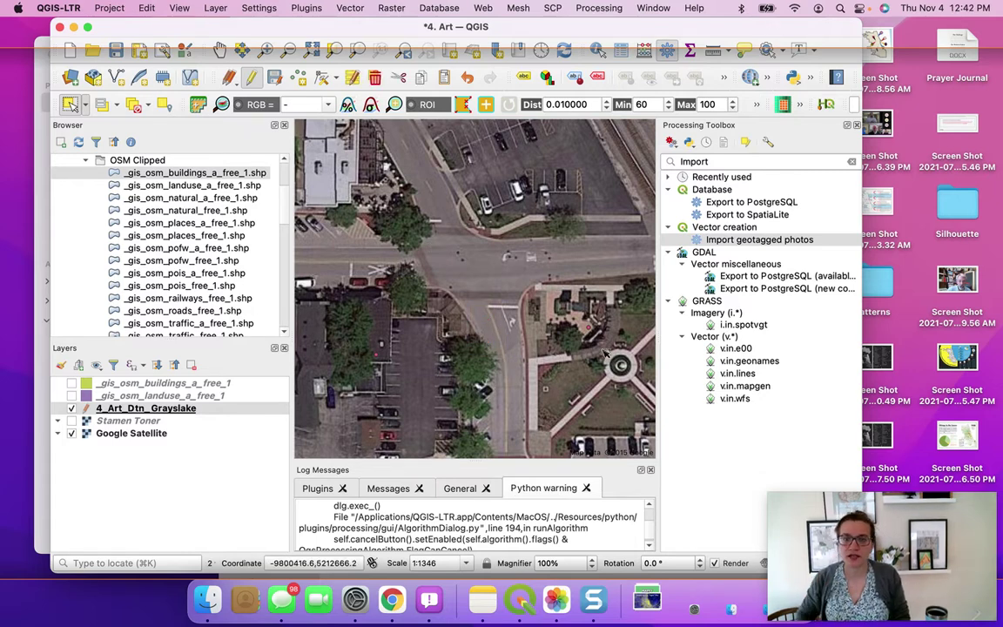
scroll(416, 270, "up", 1)
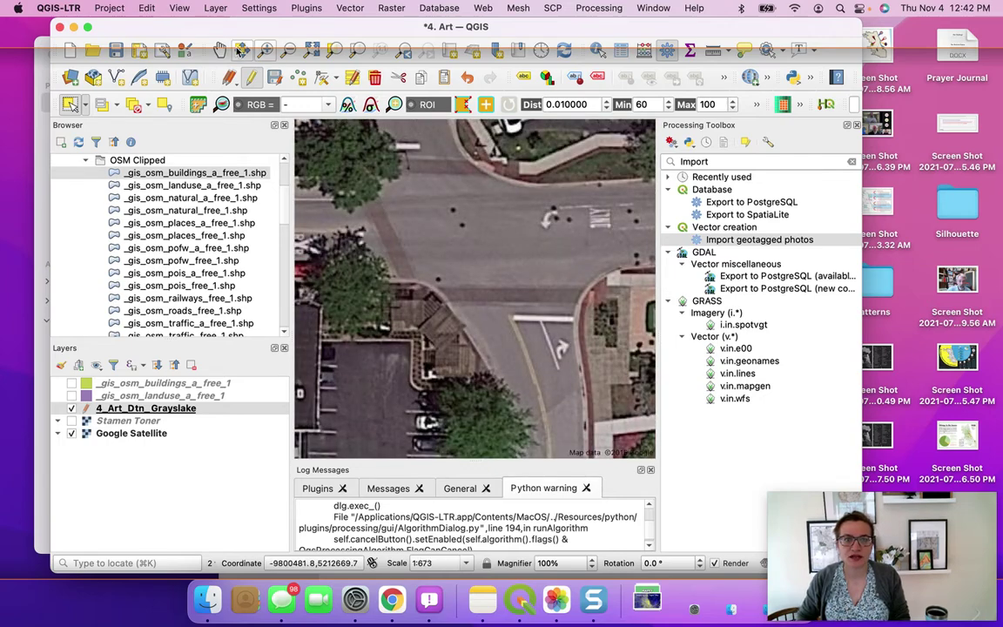
- Change the symbology of the 4_Art_Dtn_Grayslake layer to the effect drop shadow marker
right_click(162, 409)
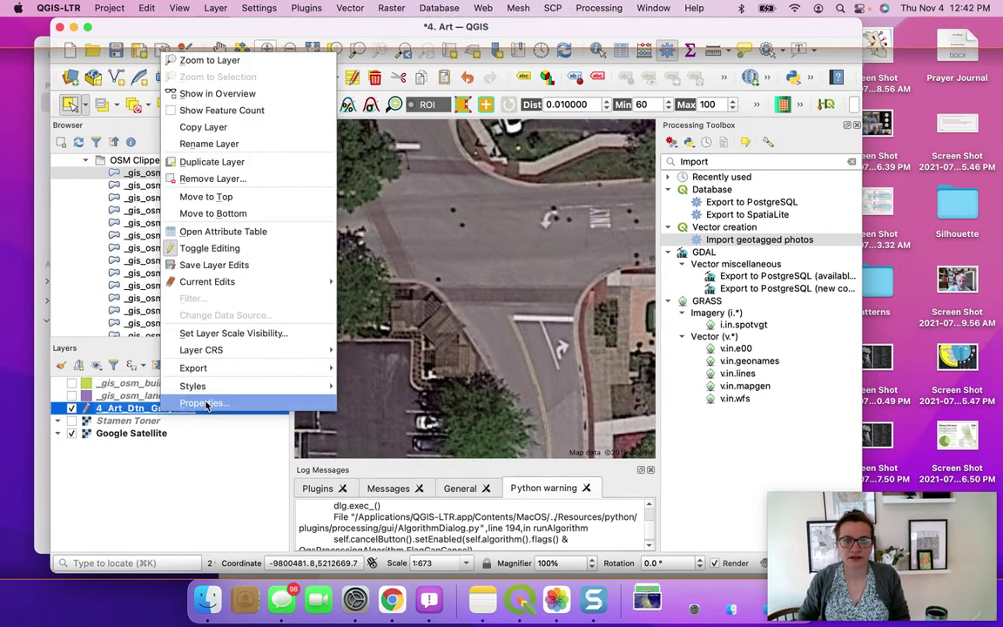
left_click(320, 402)
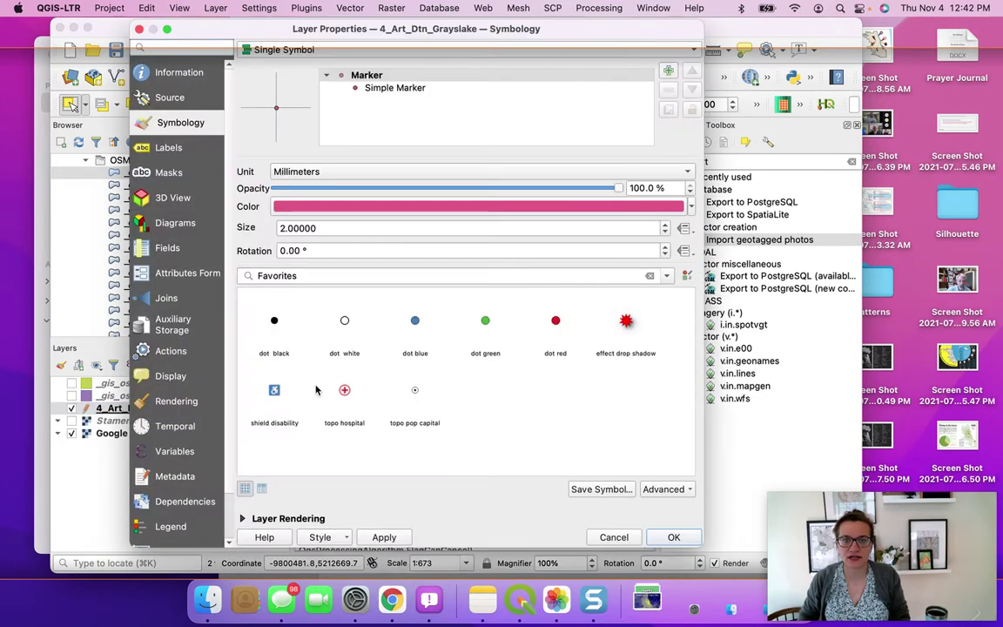
left_click(626, 324)
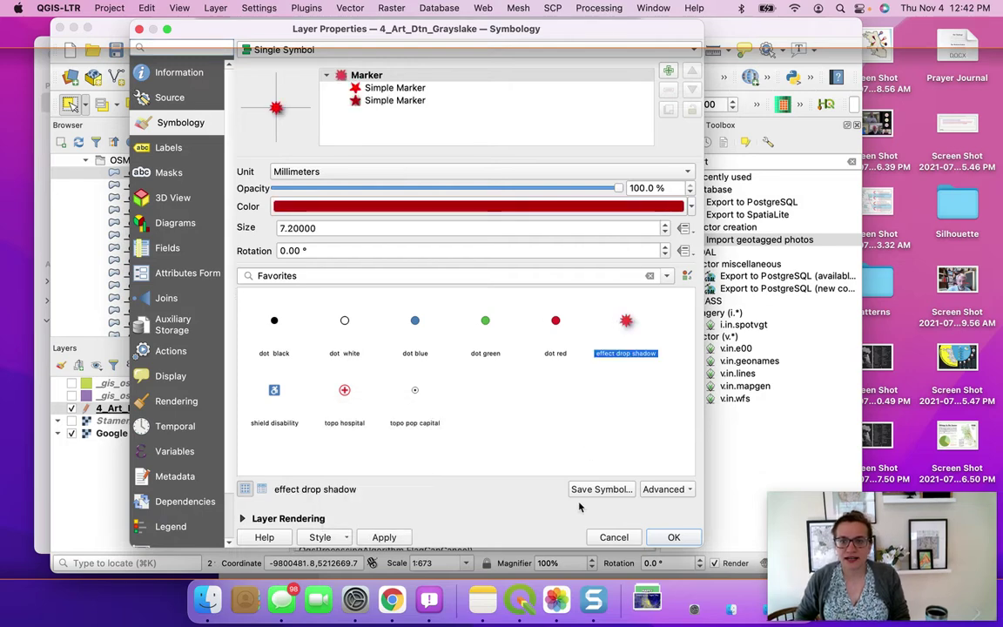
left_click(673, 537)
- Move one of the two overlapping photo points south of the northern brick circle to the small light-coloured structure north of the circle with the Vertex Tool
scroll(562, 370, "down", 2)
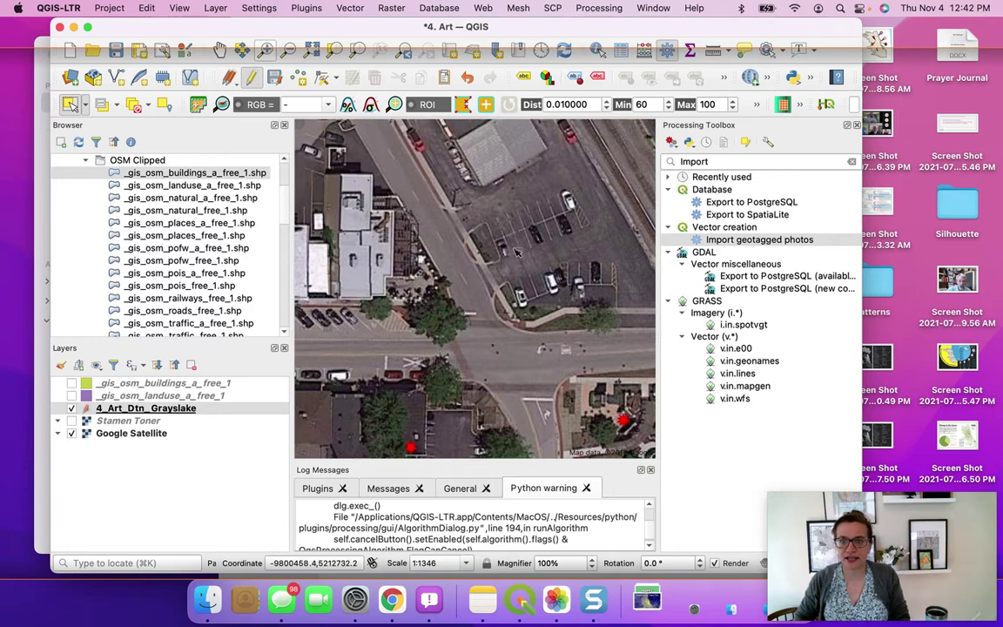
scroll(514, 259, "down", 1)
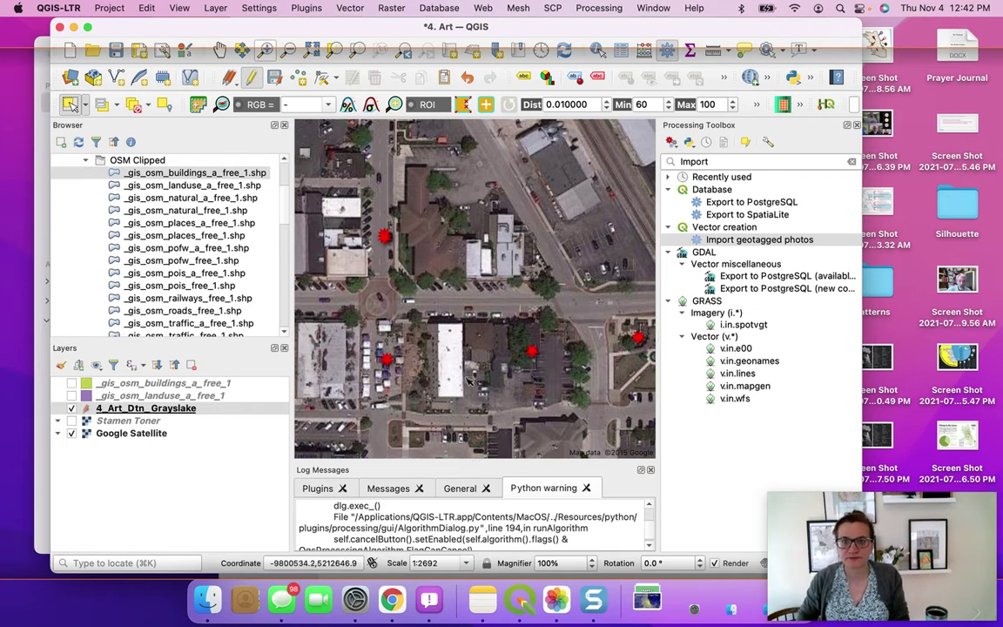
left_click_drag(444, 281, 433, 311)
scroll(433, 311, "down", 2)
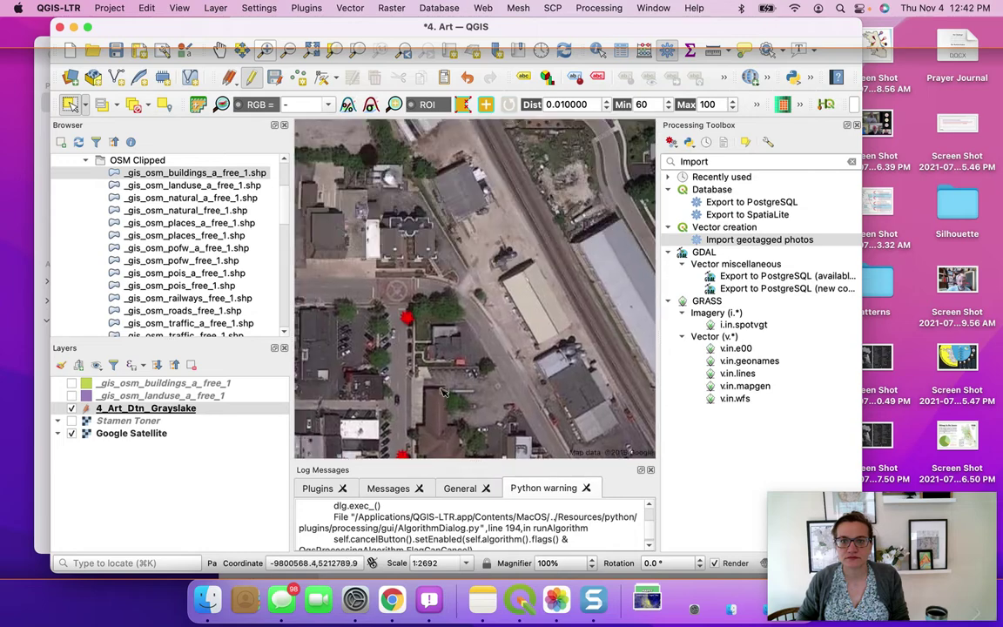
scroll(429, 342, "up", 3)
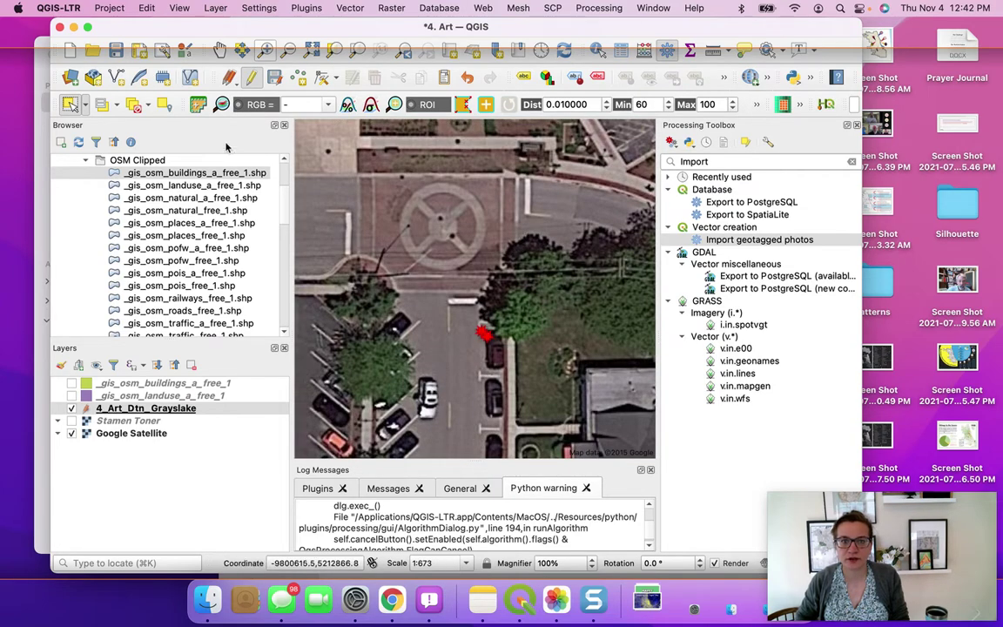
left_click(322, 78)
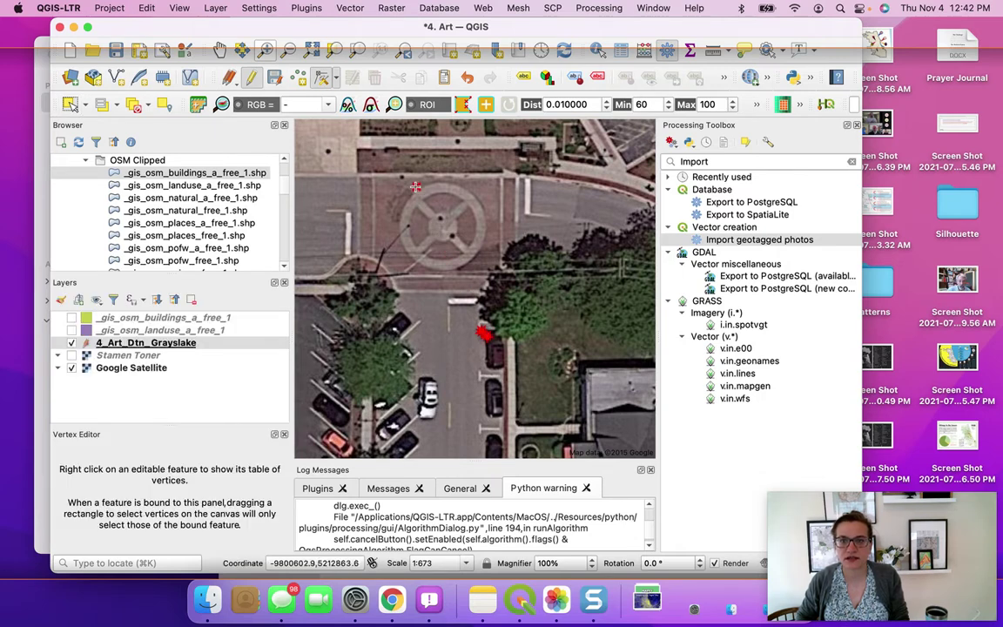
scroll(408, 333, "up", 1)
scroll(407, 332, "down", 1)
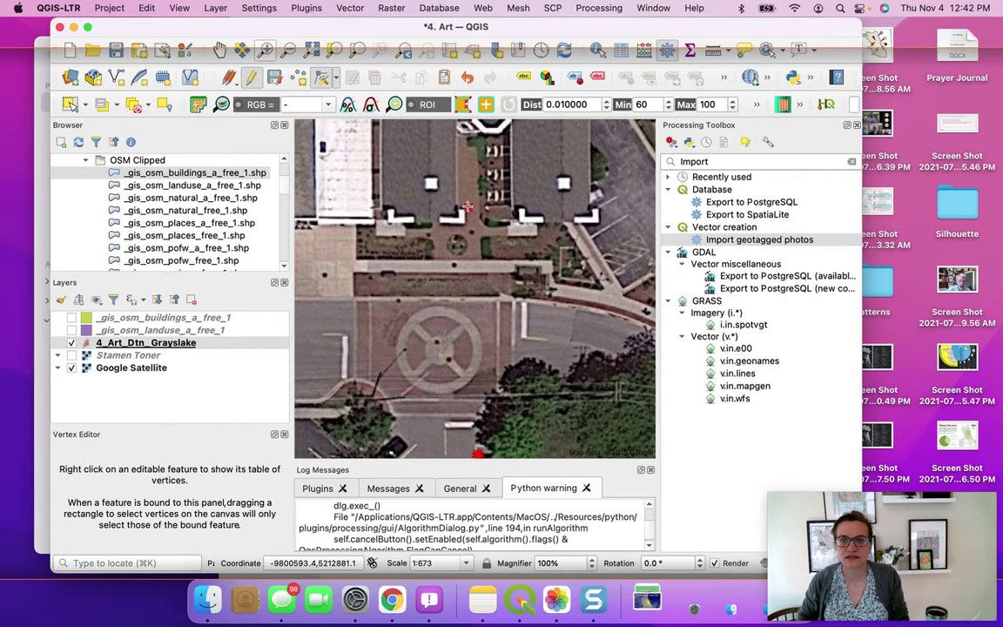
scroll(444, 261, "down", 1)
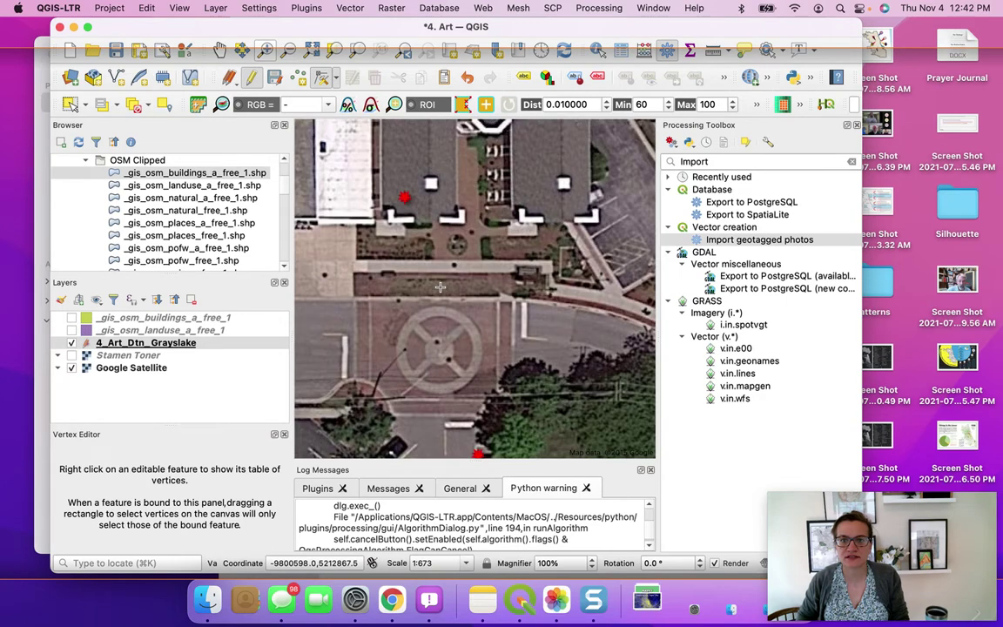
scroll(441, 287, "down", 1)
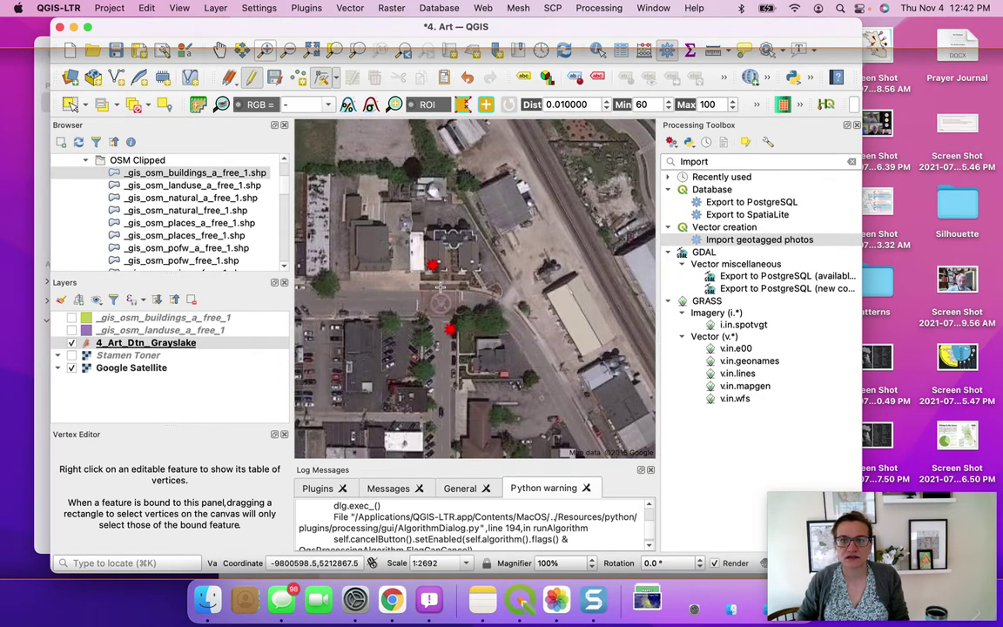
left_click(439, 193)
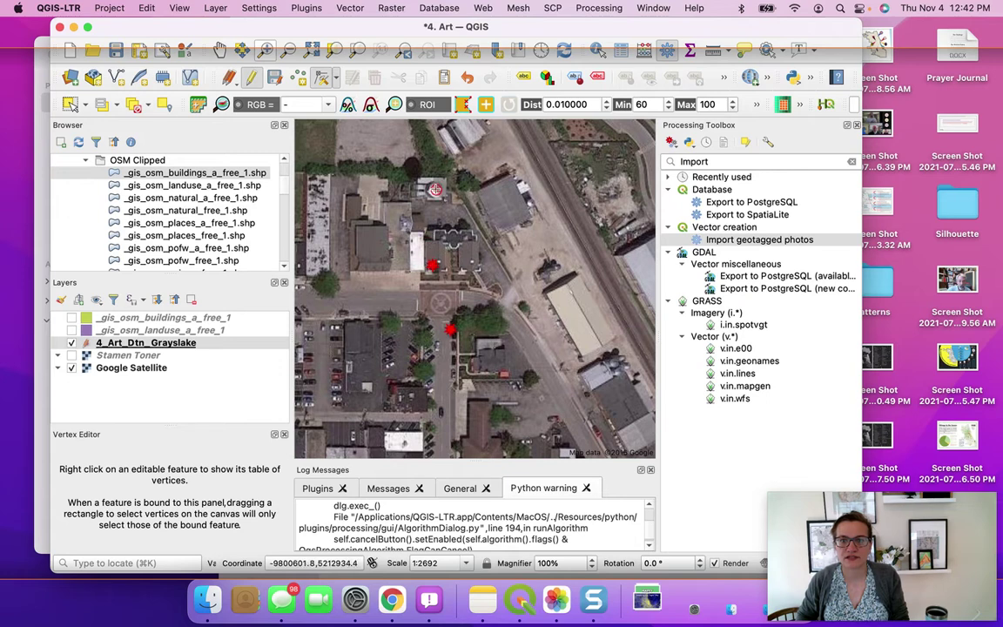
- Select the other photo point, left in the street just south of the northern brick circle, and delete it
left_click(69, 104)
left_click(451, 335)
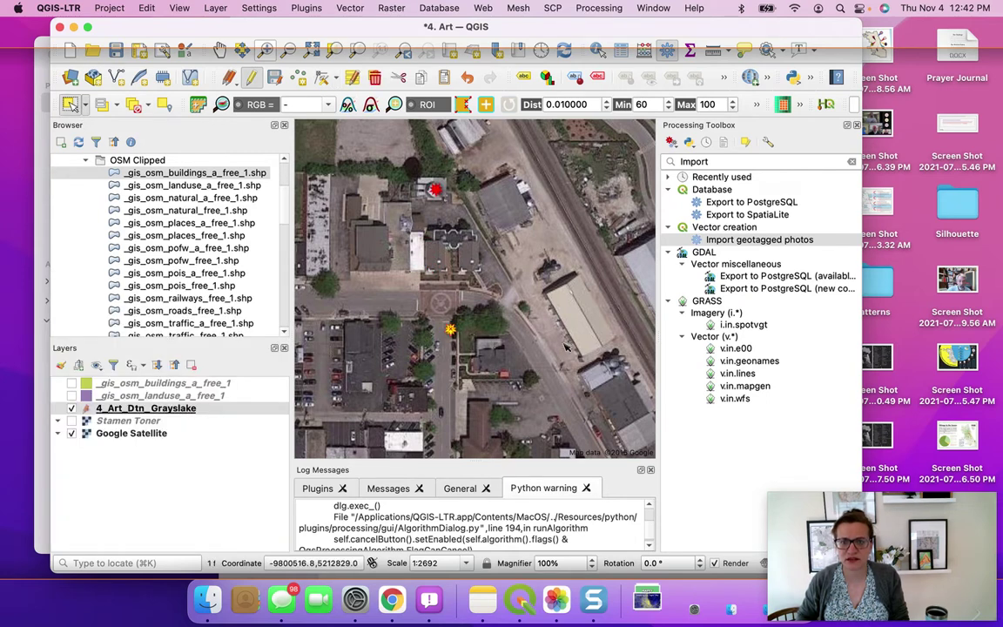
scroll(548, 357, "down", 2)
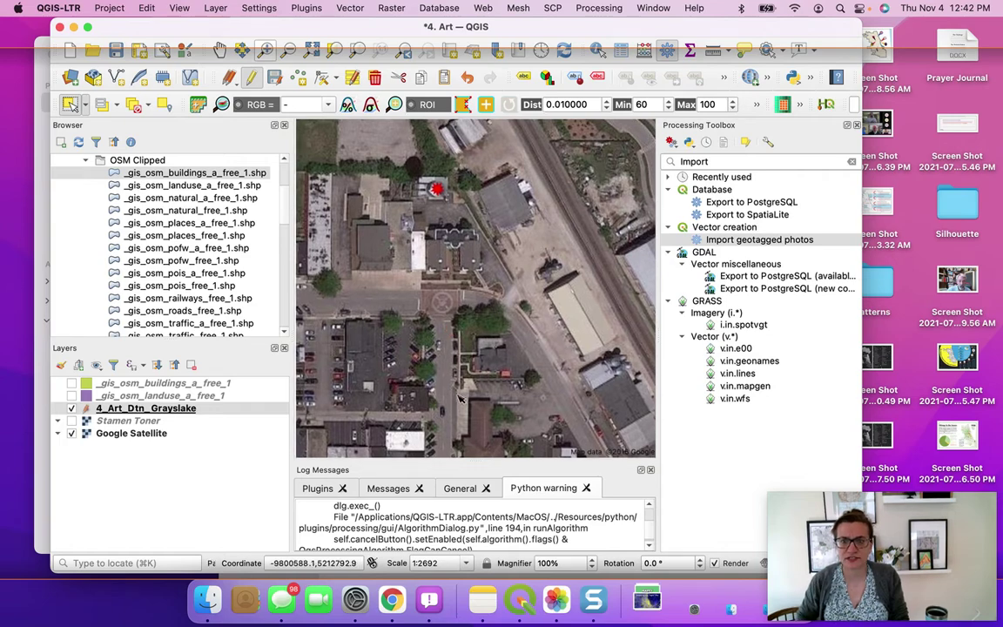
- Move the northern of the two adjacent street points to the gap between the white-roofed buildings west of the street, and delete the southern one
scroll(483, 326, "up", 3)
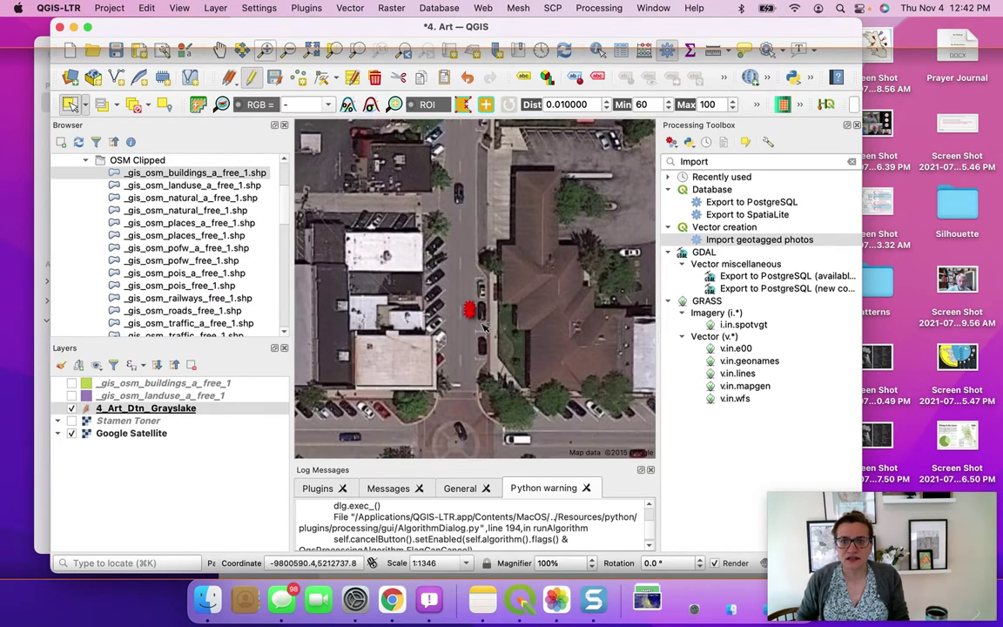
left_click_drag(445, 325, 526, 342)
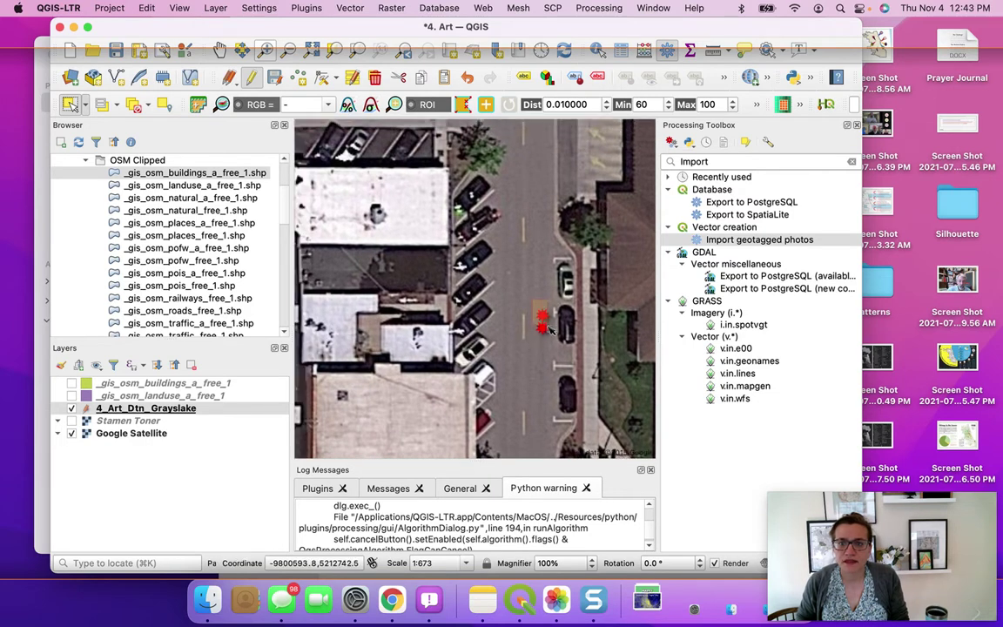
left_click_drag(533, 300, 552, 323)
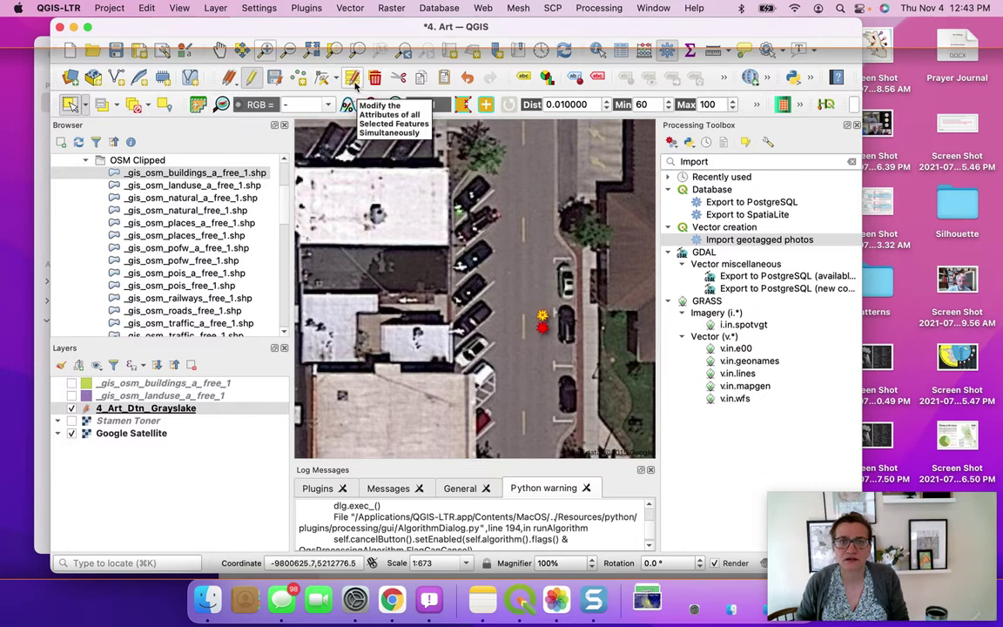
left_click(321, 78)
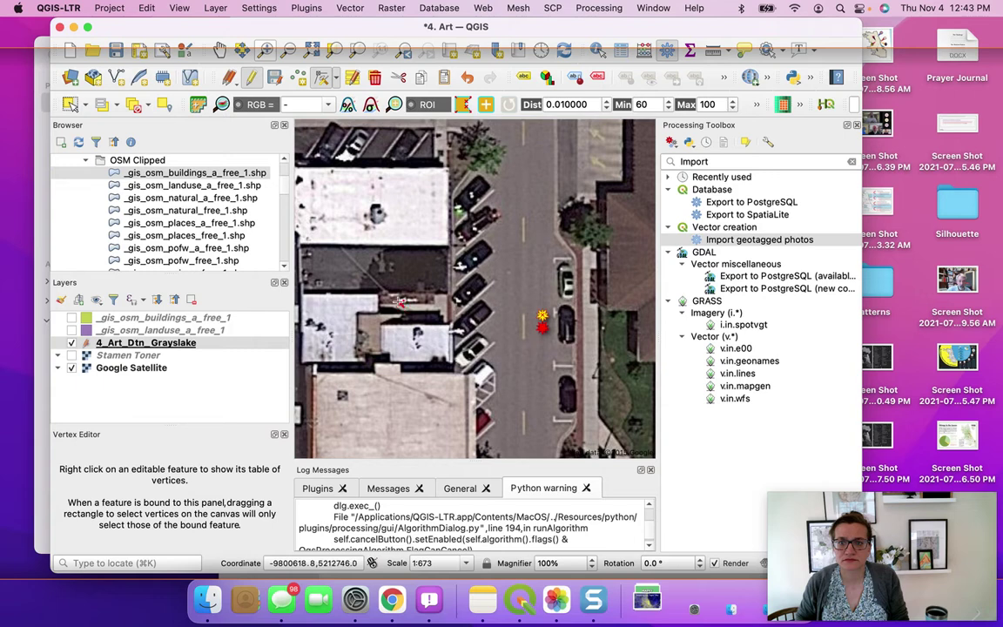
left_click(416, 300)
left_click(70, 104)
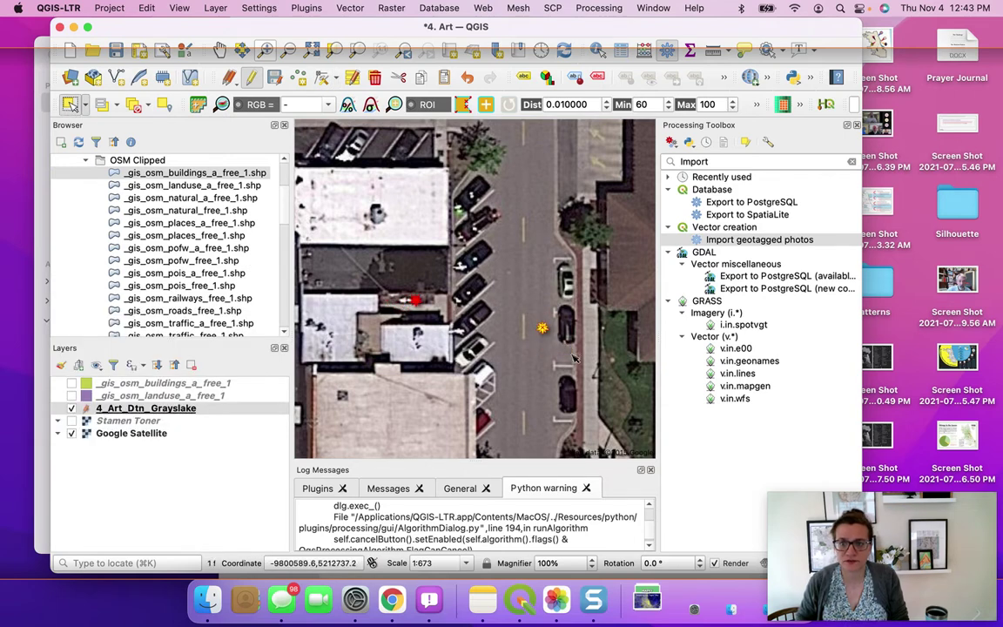
scroll(566, 318, "down", 2)
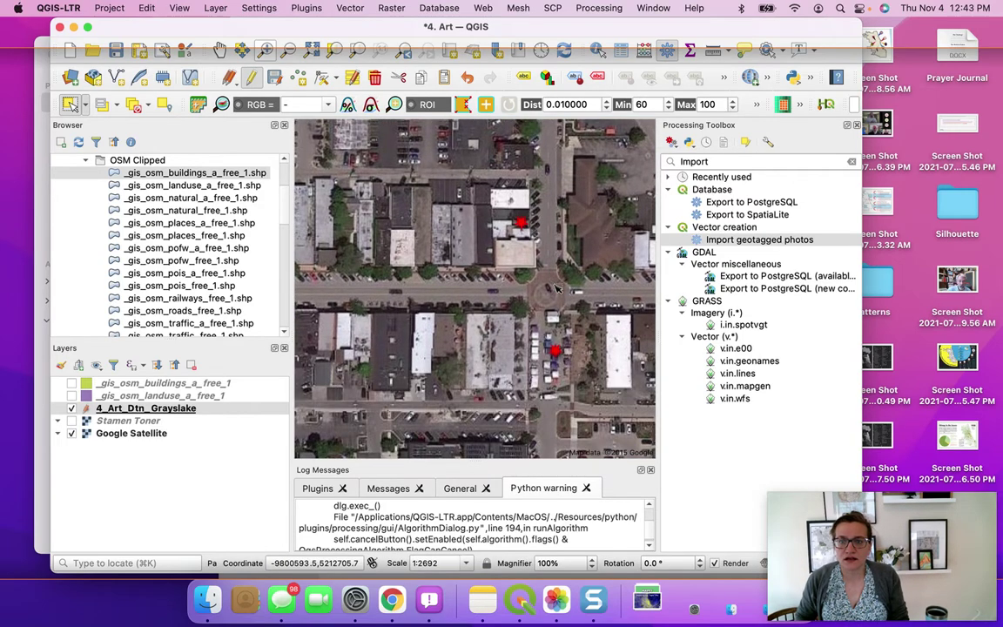
- Move the photo point beside the angled parked cars to the small flat-roofed building south of the street, and save the layer edits
scroll(413, 333, "up", 1)
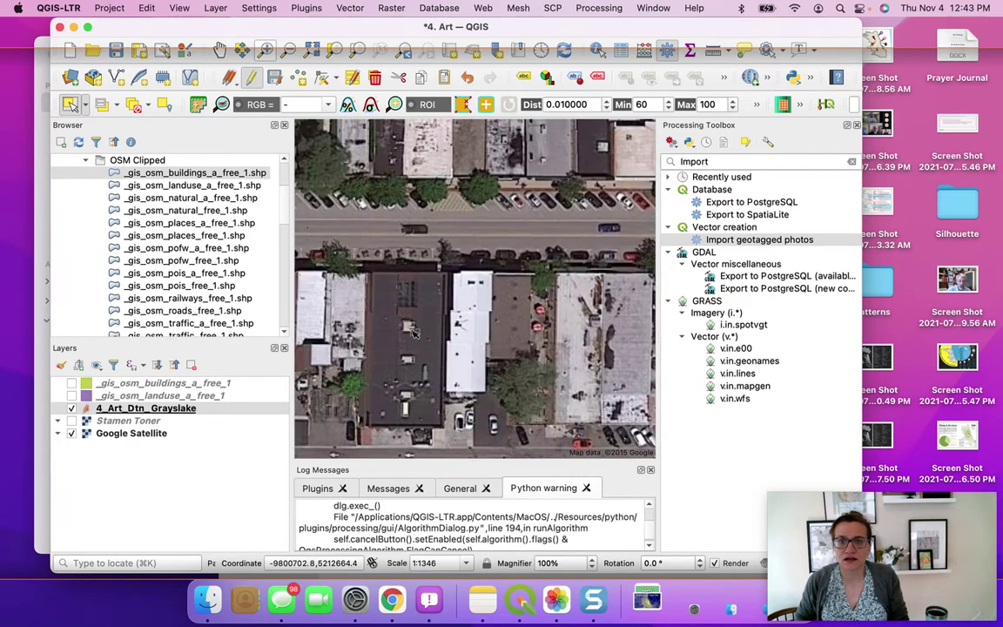
scroll(413, 333, "down", 2)
scroll(455, 302, "up", 2)
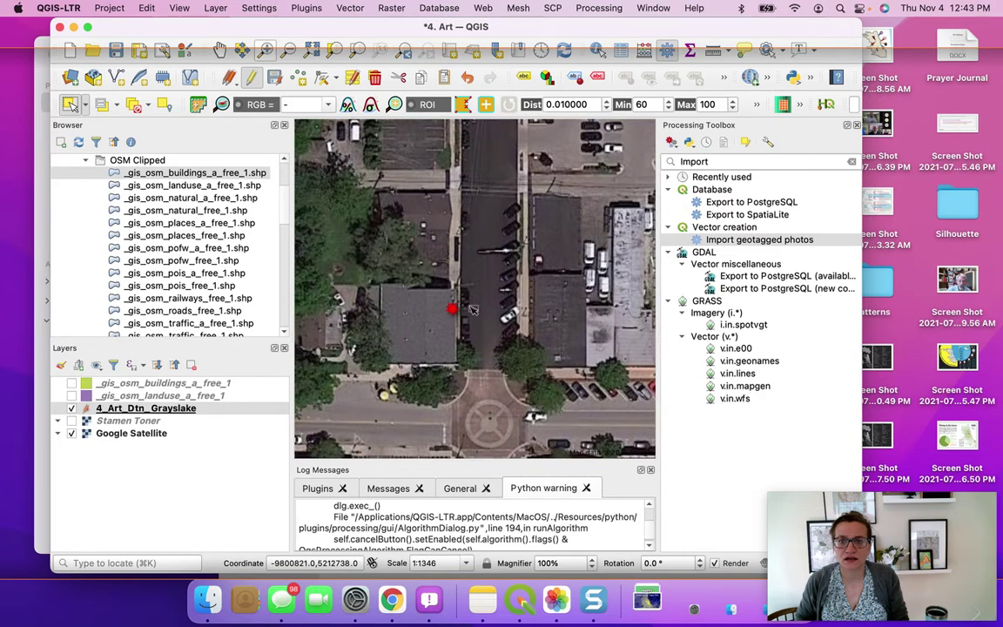
scroll(470, 310, "down", 2)
scroll(525, 309, "up", 1)
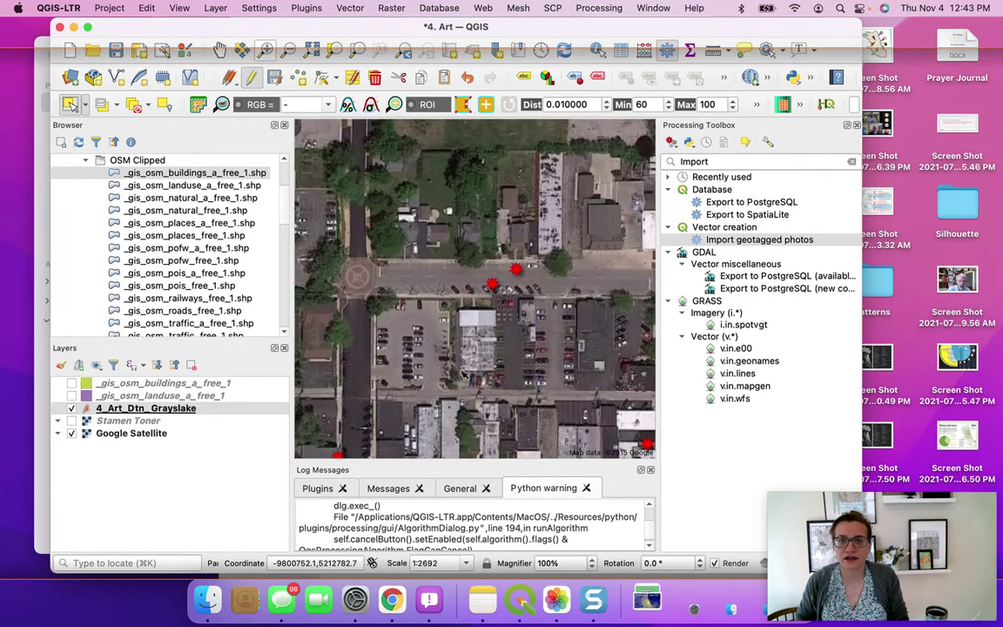
scroll(525, 309, "down", 1)
scroll(488, 349, "up", 2)
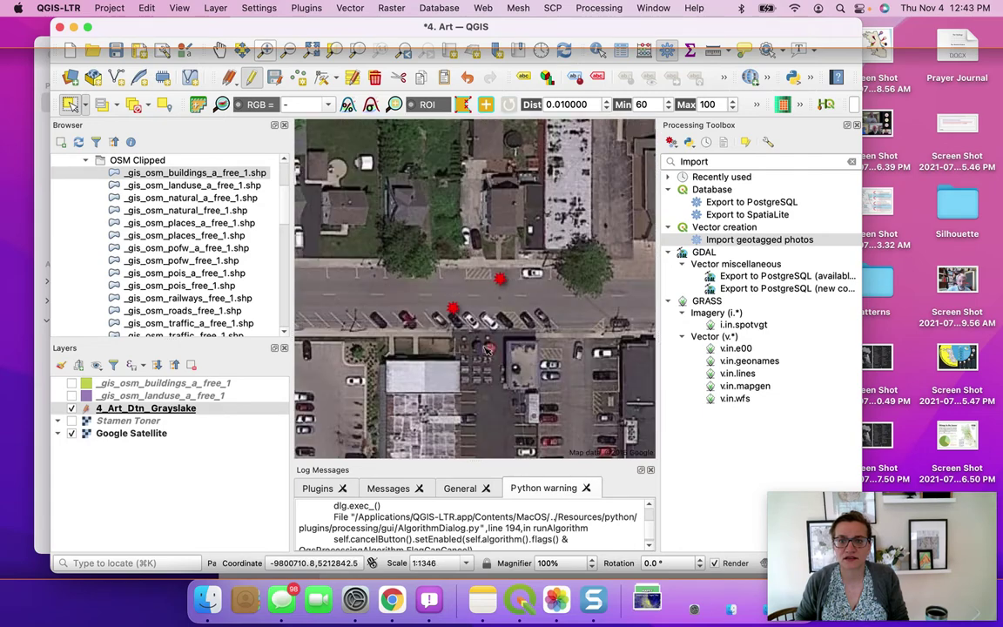
scroll(487, 348, "up", 1)
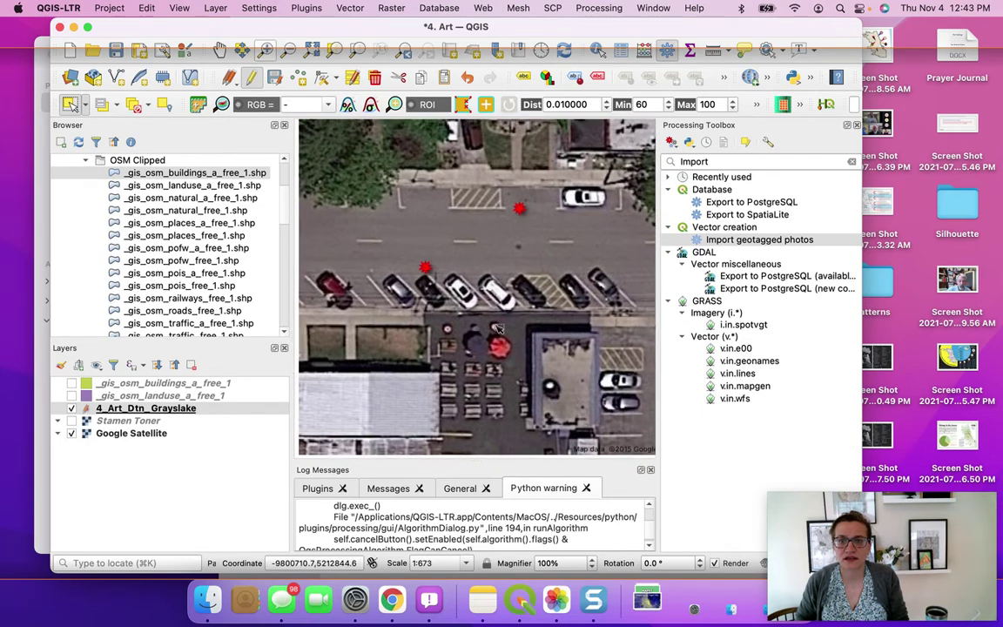
left_click(452, 248)
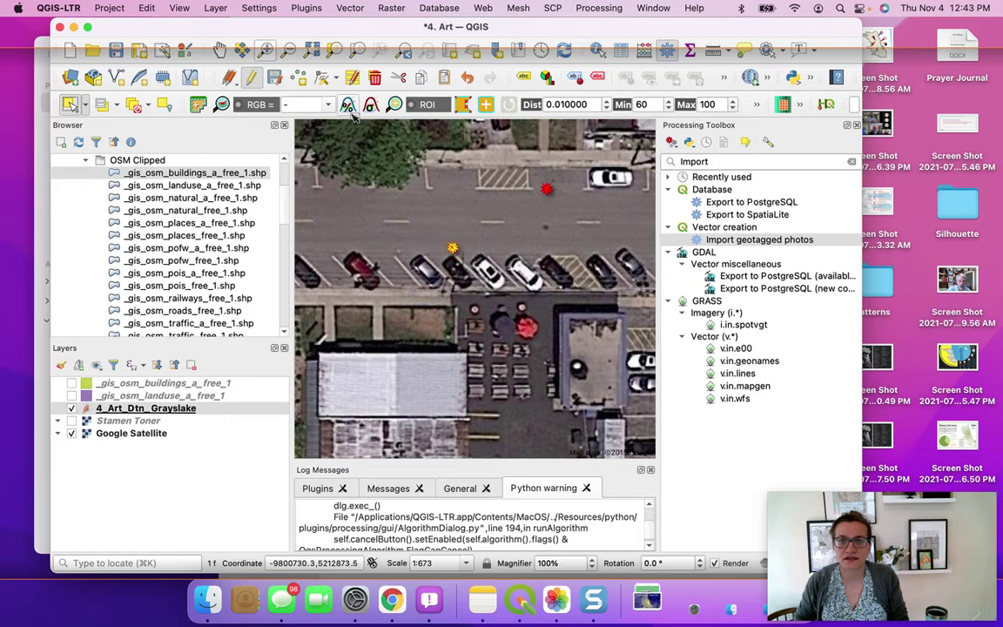
left_click(321, 78)
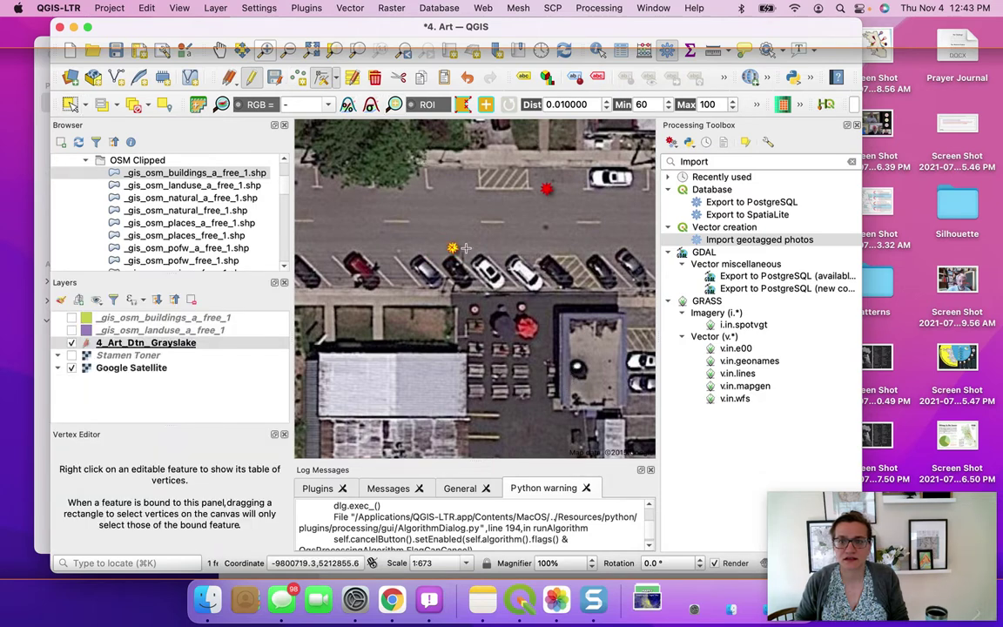
left_click(570, 394)
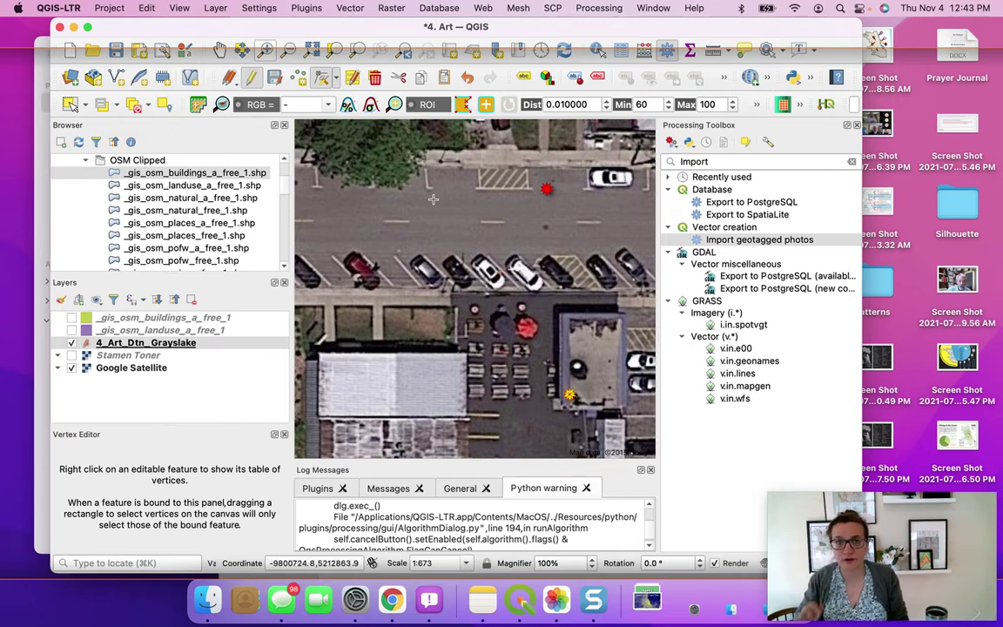
left_click(273, 78)
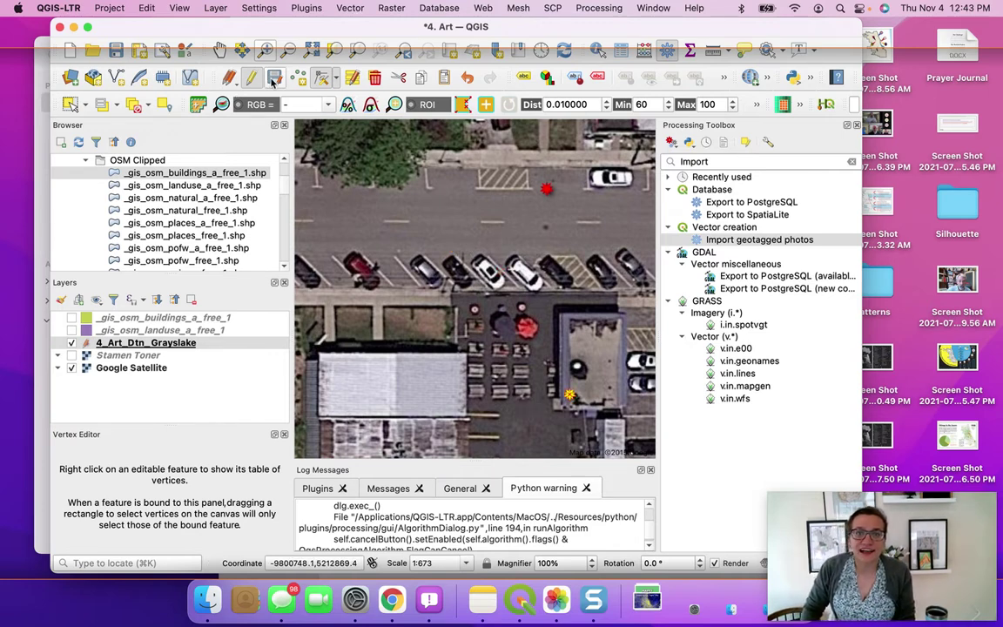
- Widen the QGIS window to the full width of the screen and bring all the photo points into view
scroll(523, 220, "up", 1)
scroll(509, 225, "down", 2)
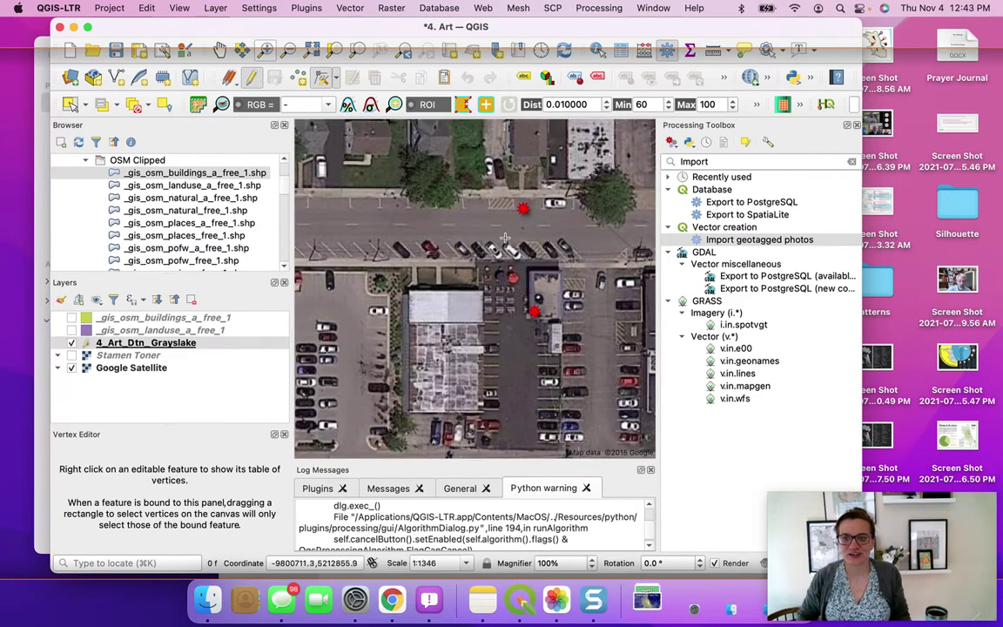
scroll(512, 222, "down", 1)
left_click_drag(863, 135, 1001, 135)
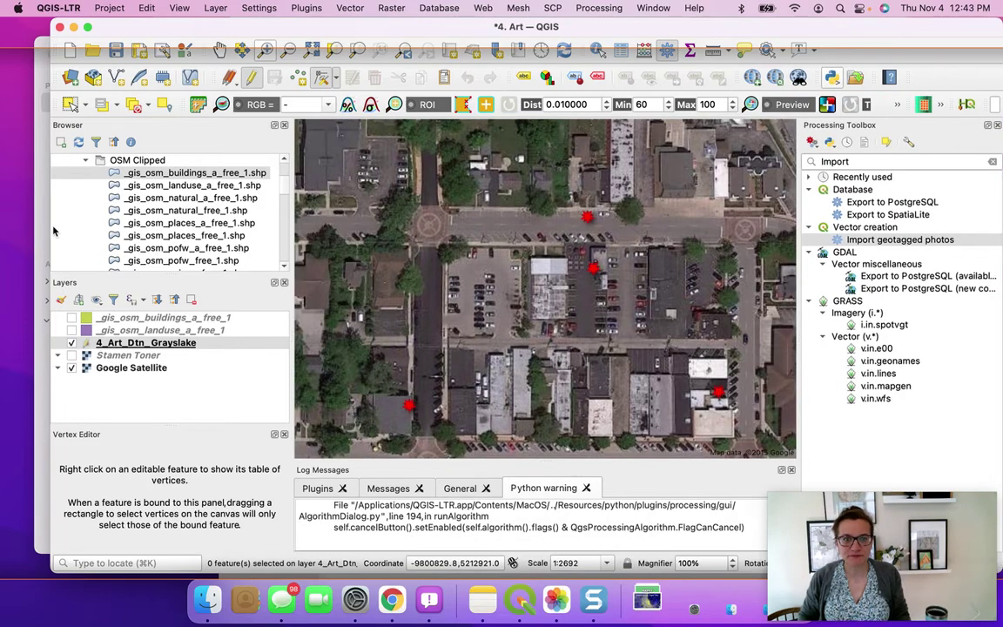
left_click_drag(52, 227, 2, 228)
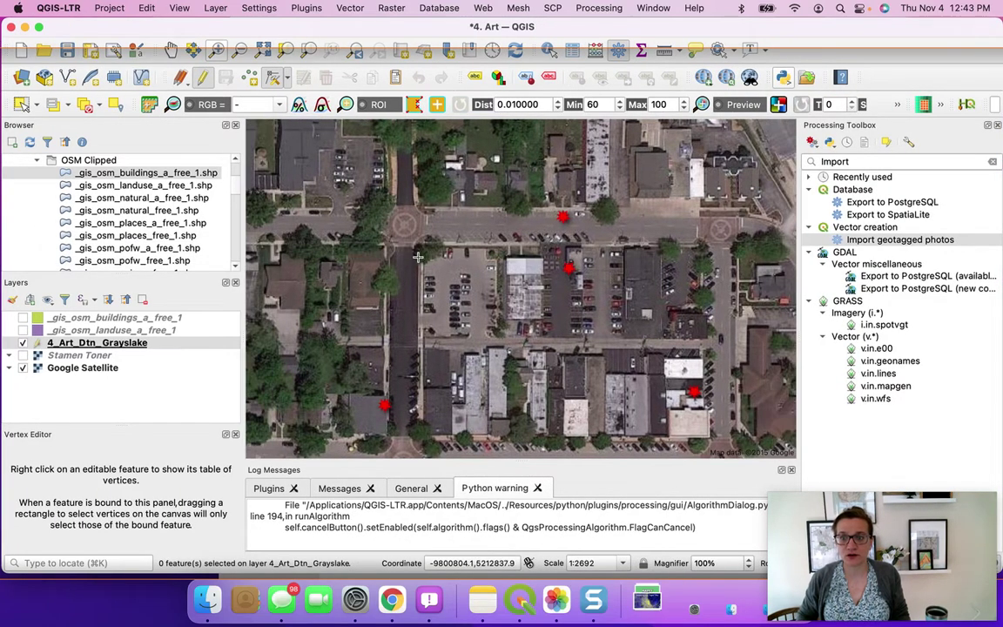
scroll(418, 257, "up", 1)
scroll(418, 257, "down", 3)
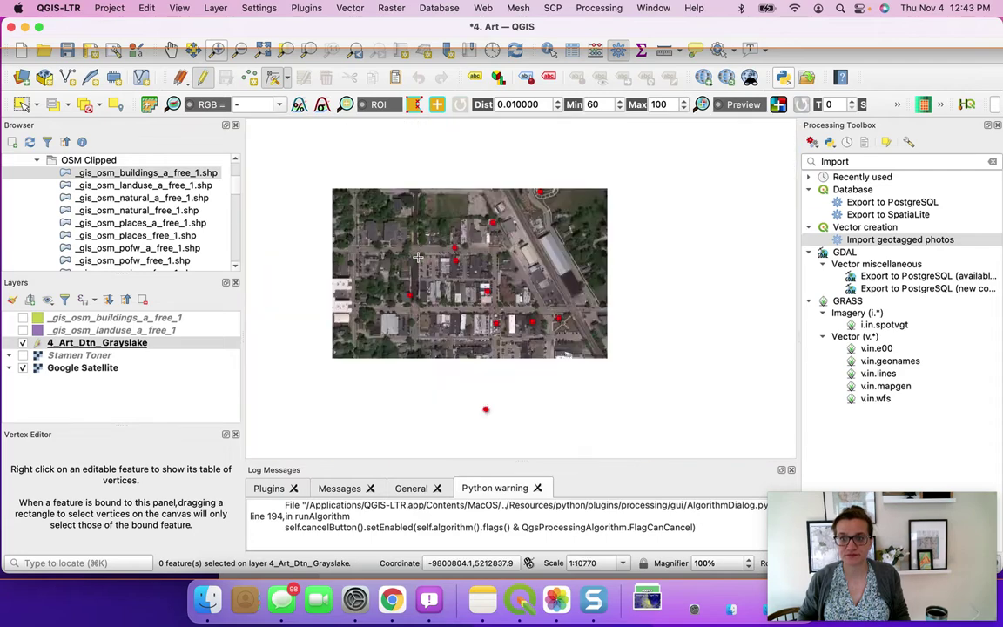
- Move the southernmost photo point north to the pale angular structure on the lawn west of the angled parking spaces
left_click_drag(431, 276, 438, 203)
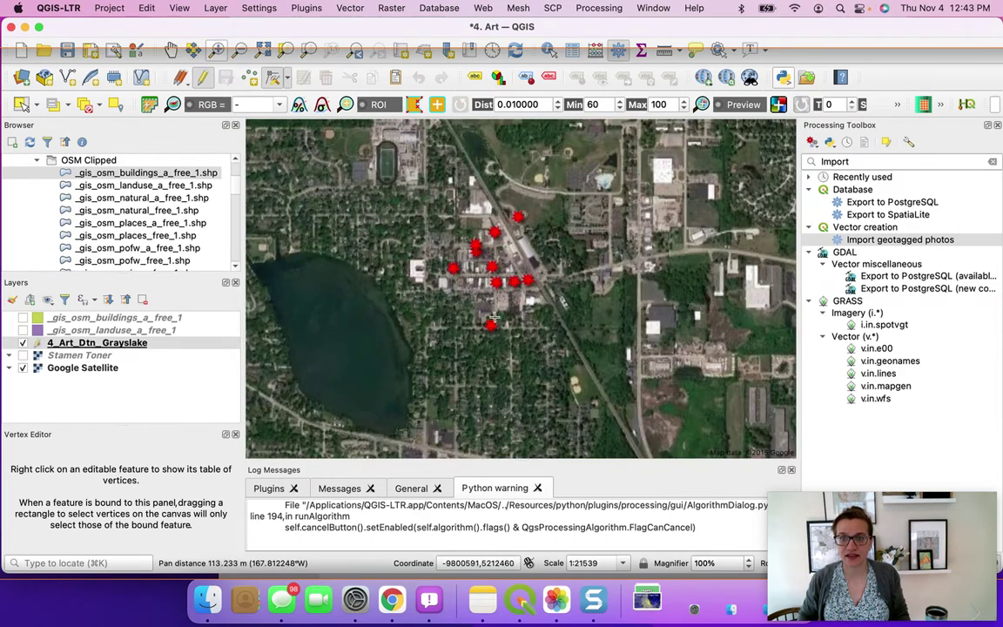
scroll(489, 318, "up", 4)
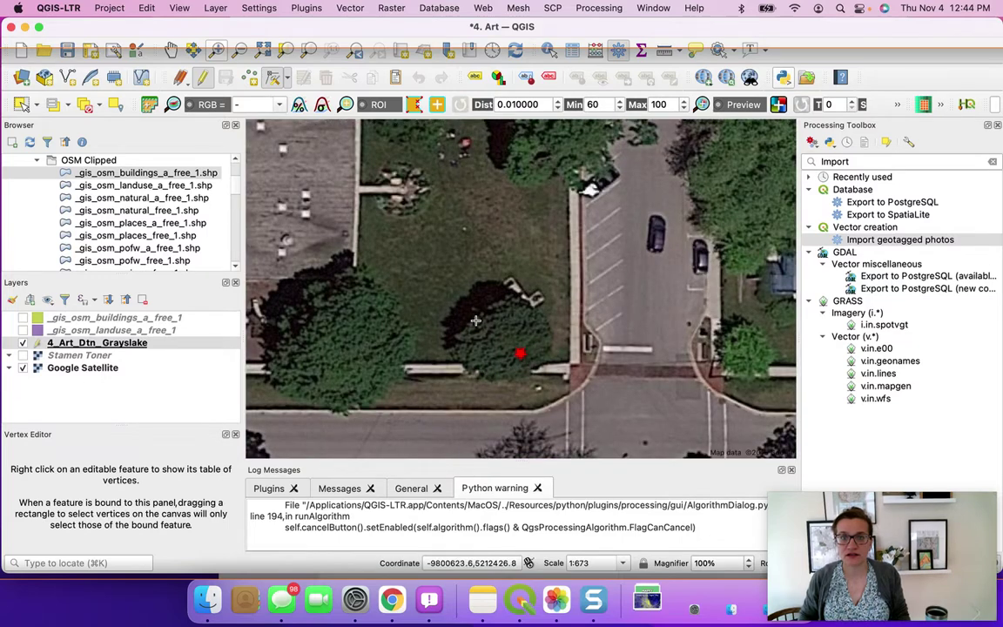
left_click(517, 300)
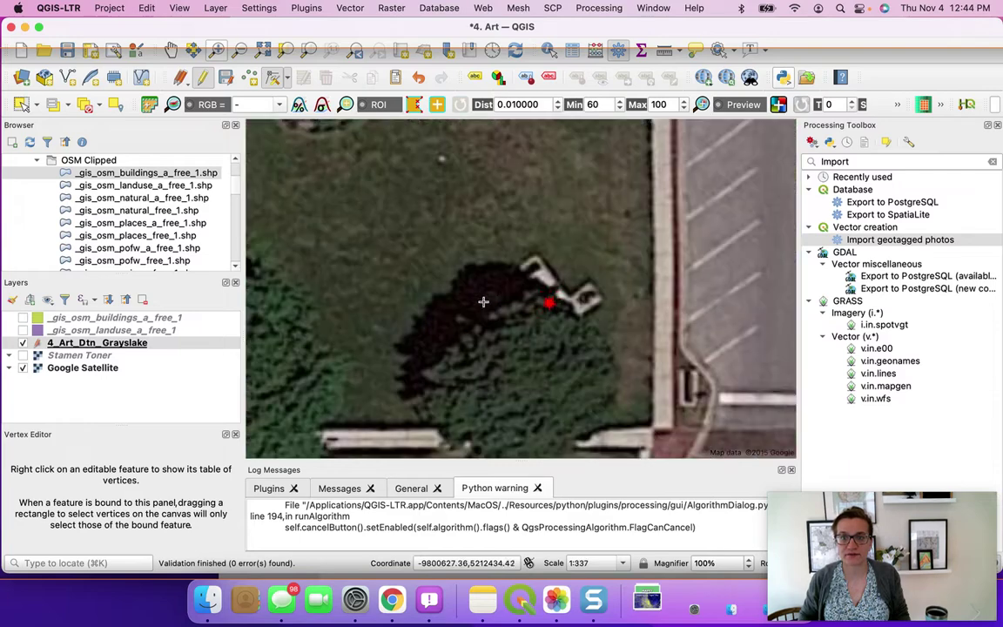
scroll(483, 304, "down", 1)
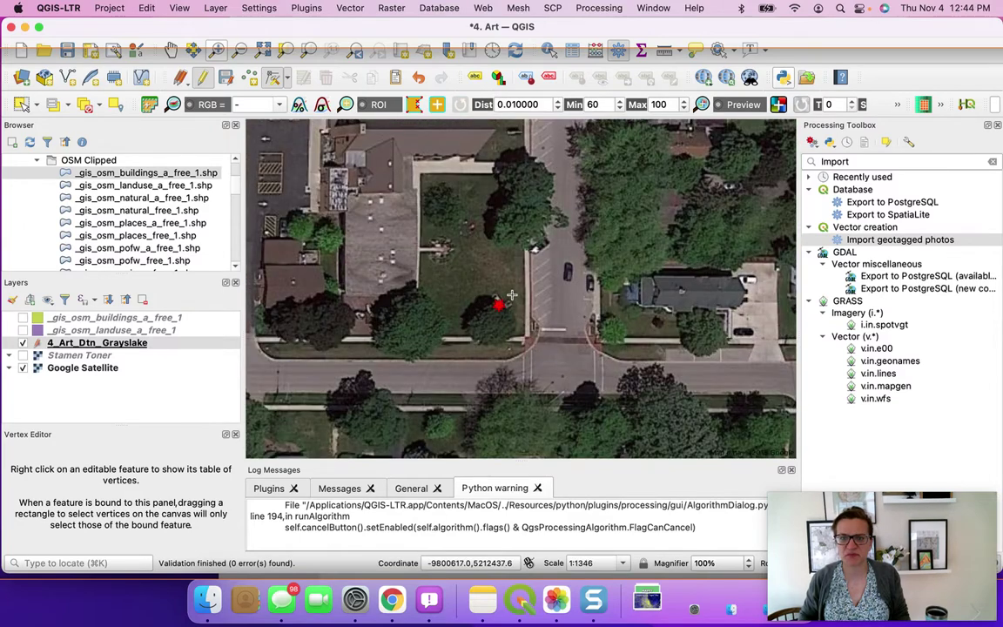
left_click_drag(510, 294, 477, 349)
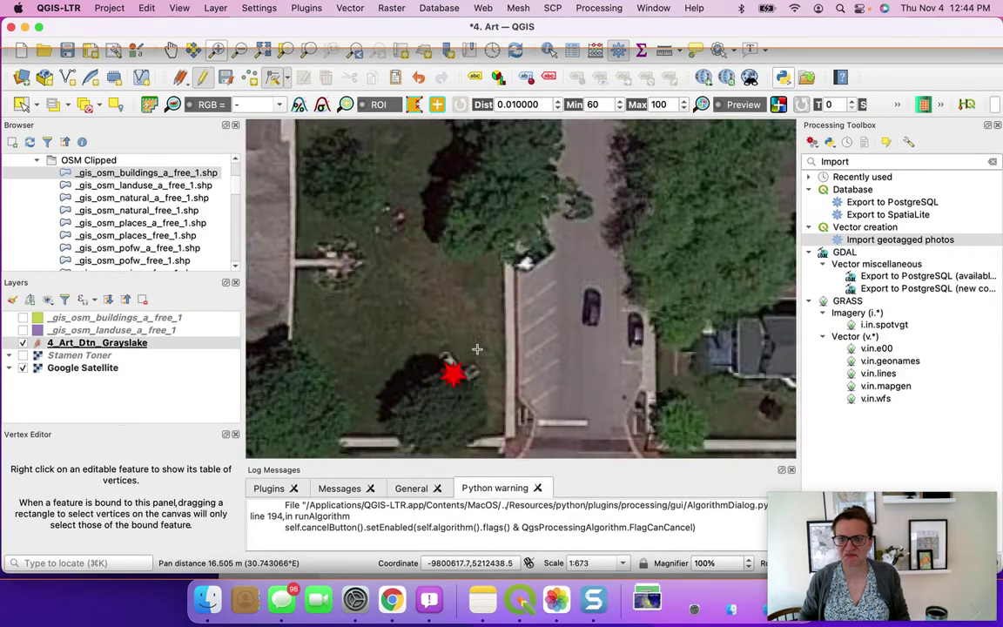
scroll(477, 349, "down", 3)
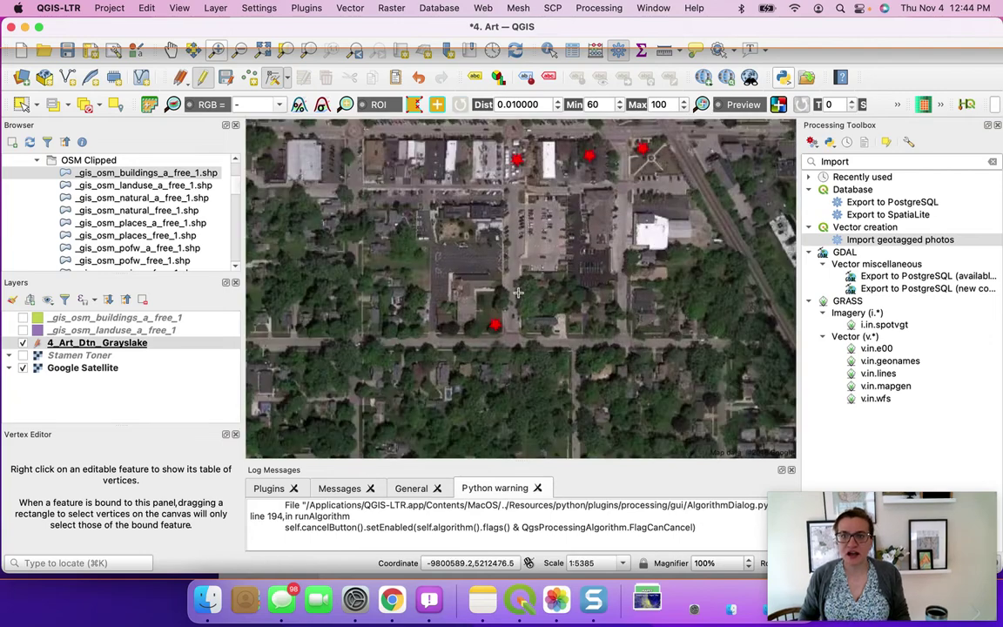
left_click_drag(529, 272, 490, 334)
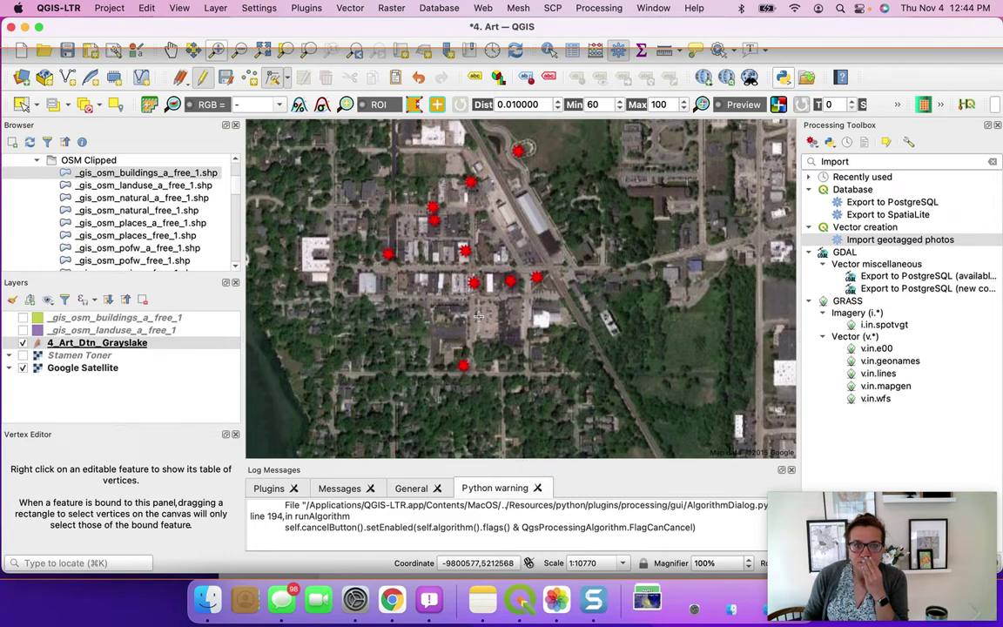
- Start a new shapefile layer and choose the Lake County Understanding folder inside RAP on OneDrive as its save location
left_click(218, 8)
mouse_move(244, 49)
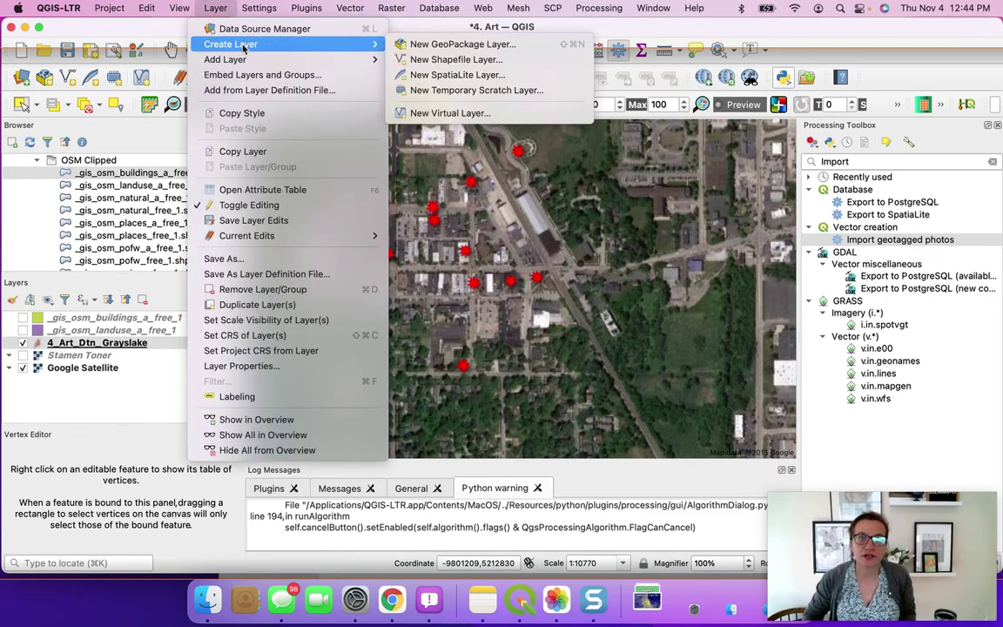
left_click(461, 59)
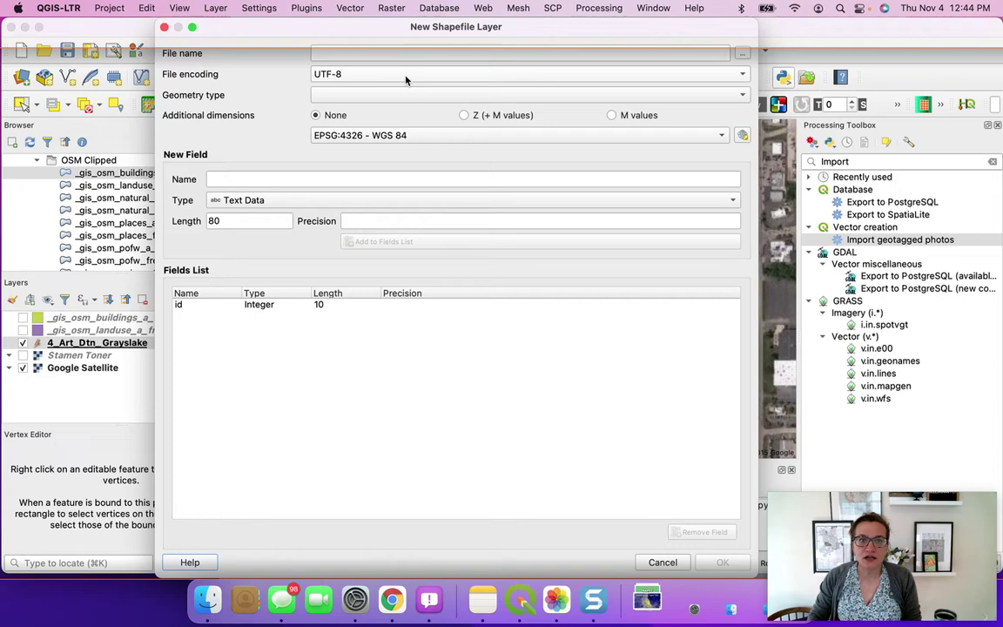
left_click_drag(271, 26, 261, 76)
left_click(323, 101)
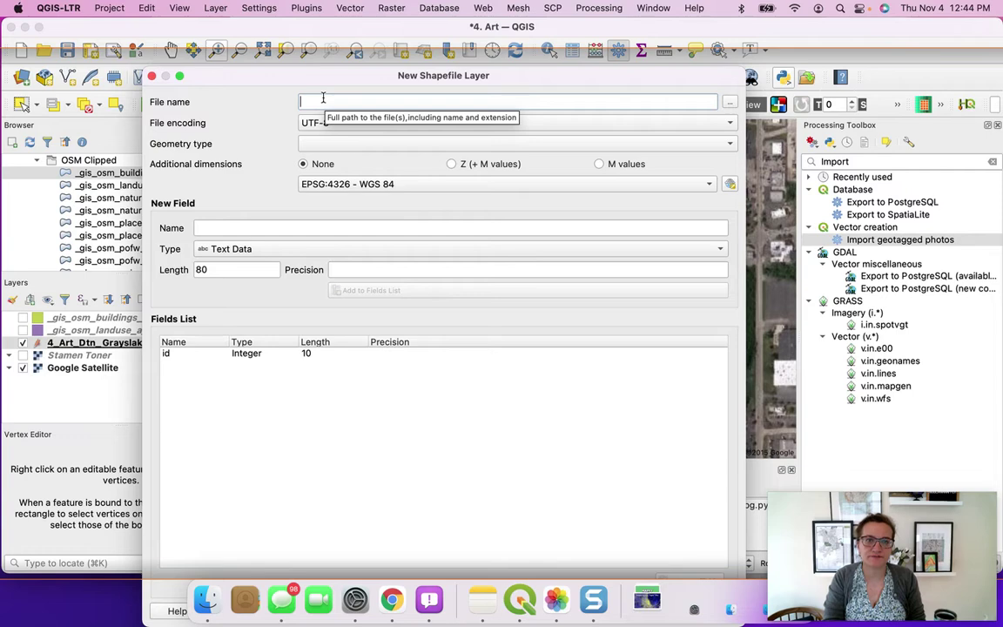
left_click(729, 103)
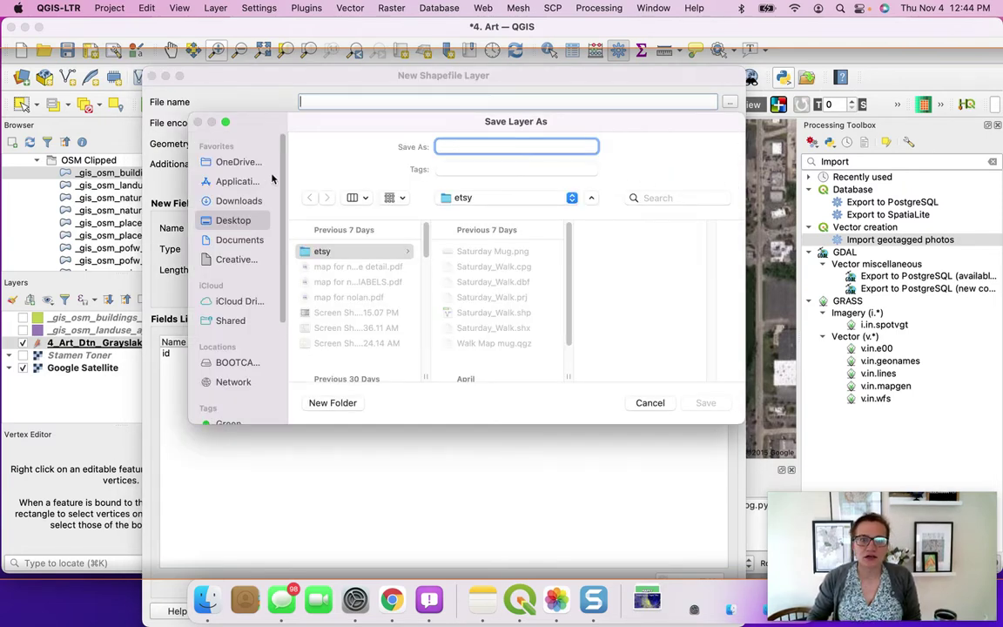
left_click(239, 162)
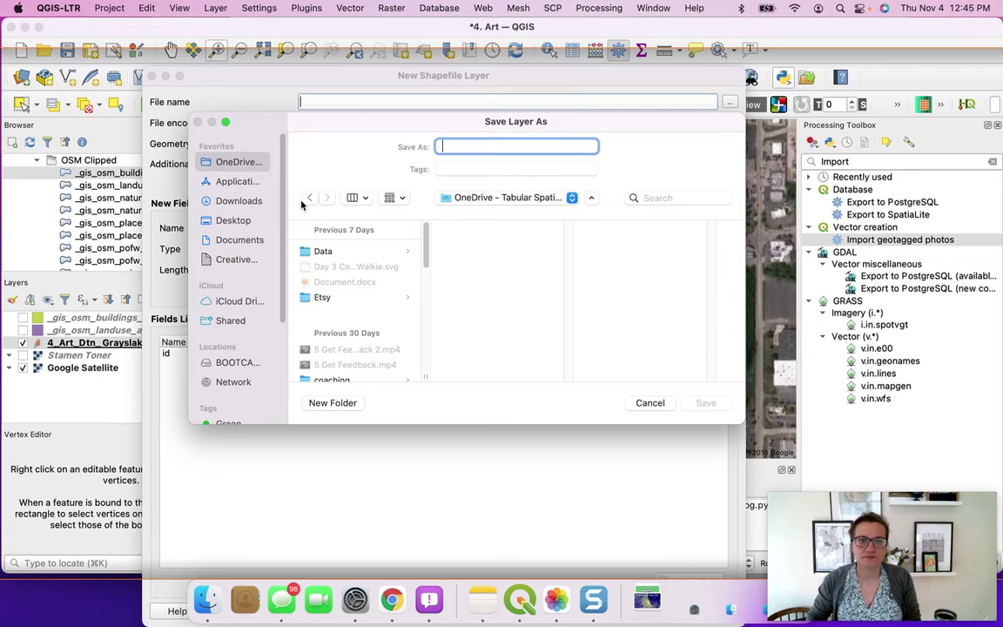
scroll(331, 265, "down", 3)
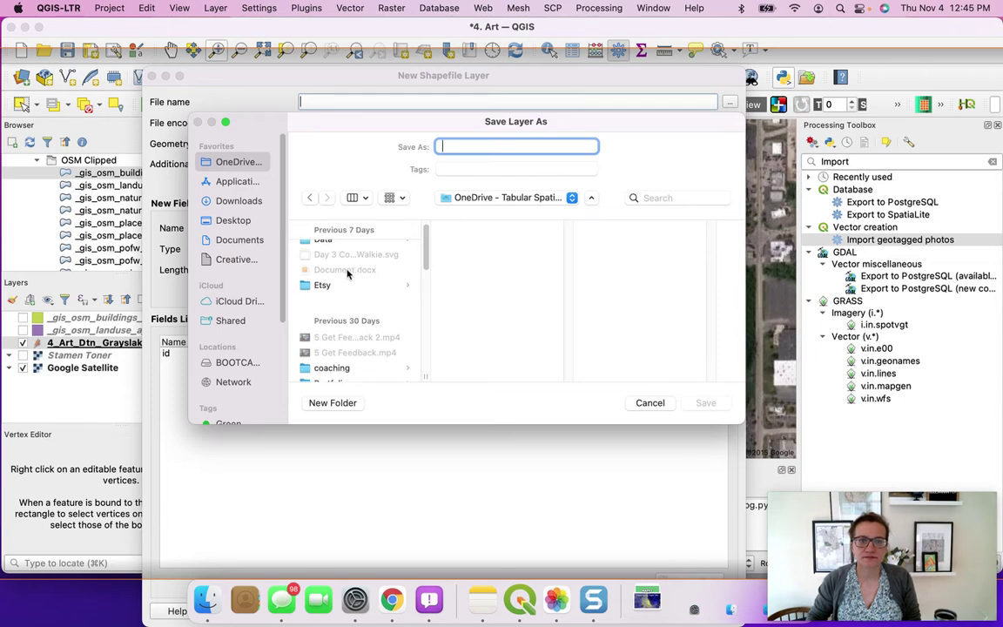
scroll(346, 276, "down", 5)
scroll(347, 276, "up", 3)
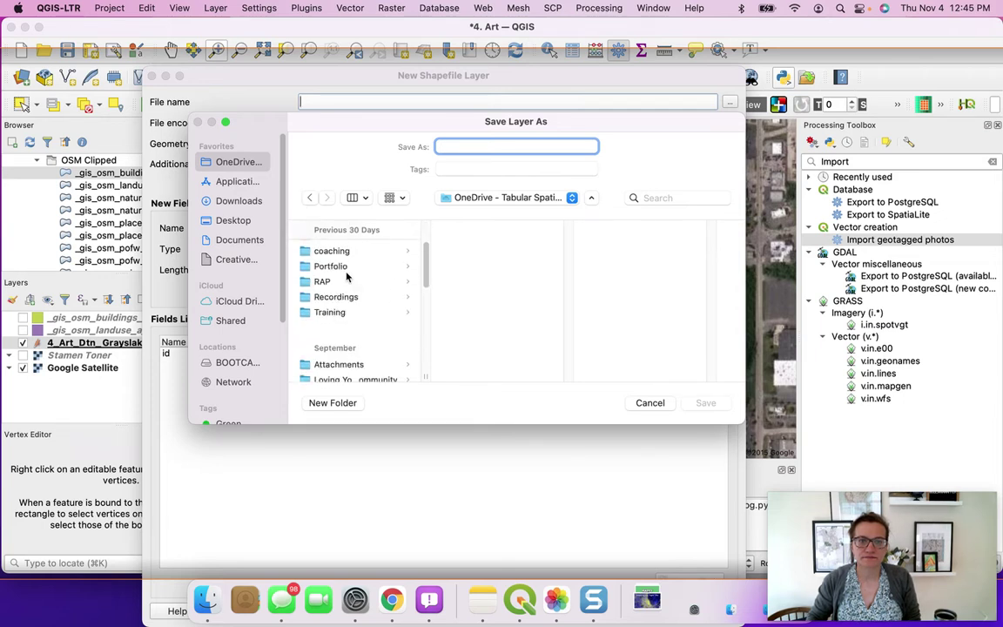
left_click(322, 281)
left_click(461, 251)
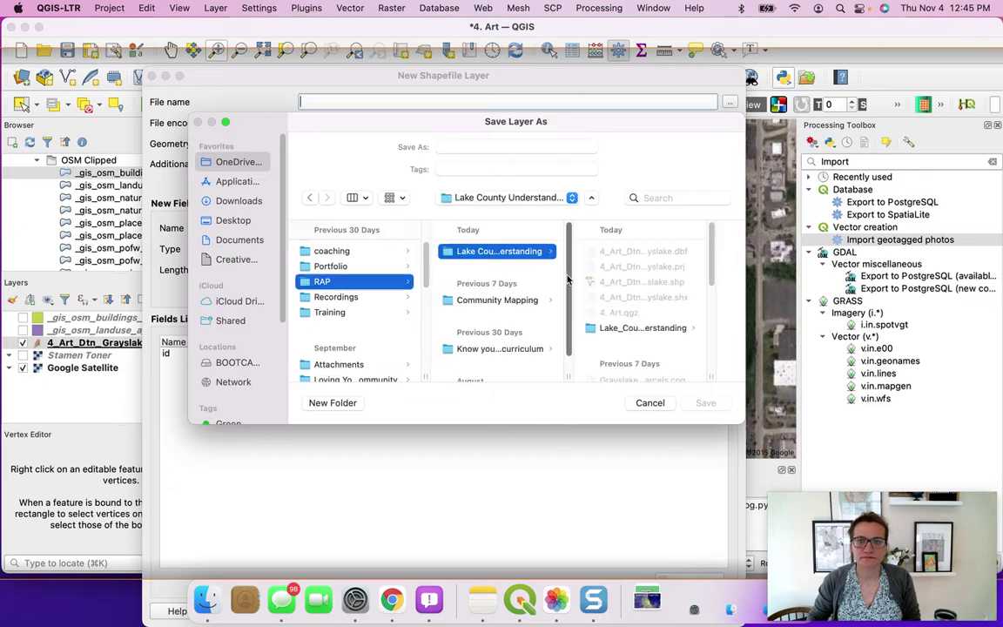
- Name the new shapefile 4._Art_DTN_Grayslake_Boundary.shp and accept the save location
left_click(479, 146)
type("4._Art_D")
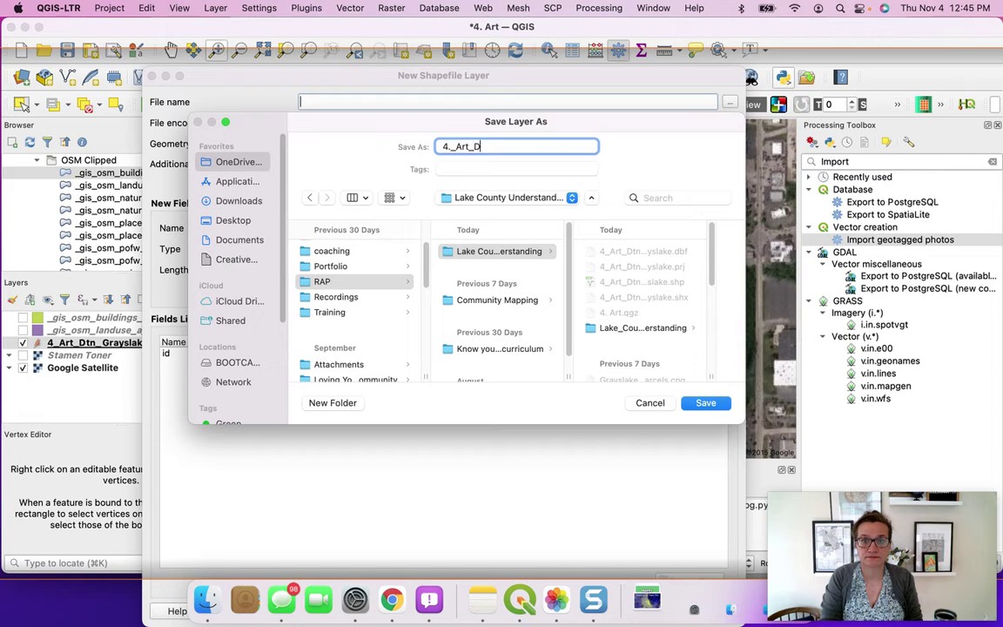
type("TN_Grayslake_Boundary.shp")
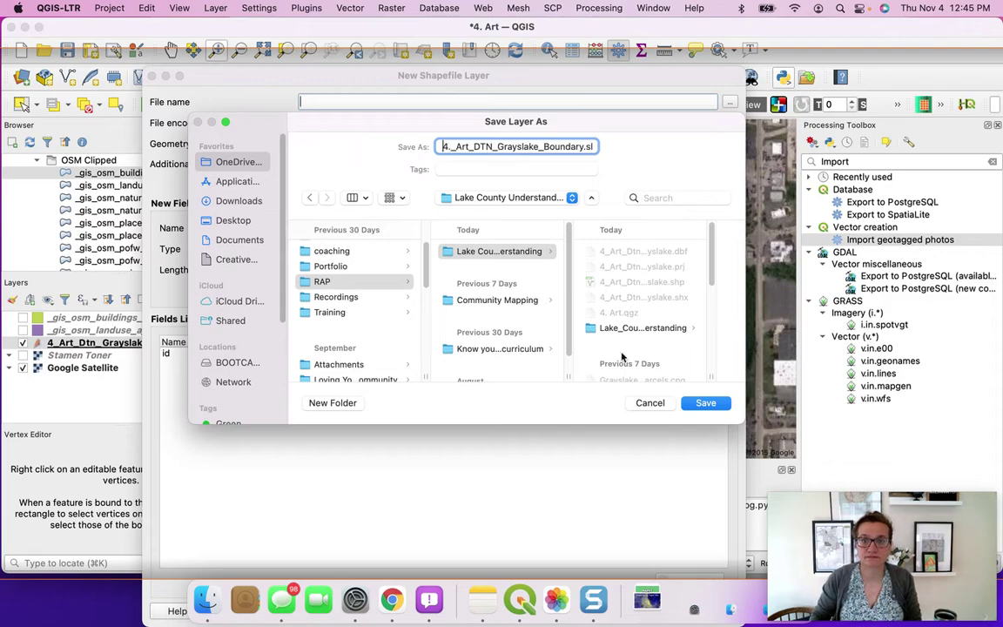
left_click(705, 403)
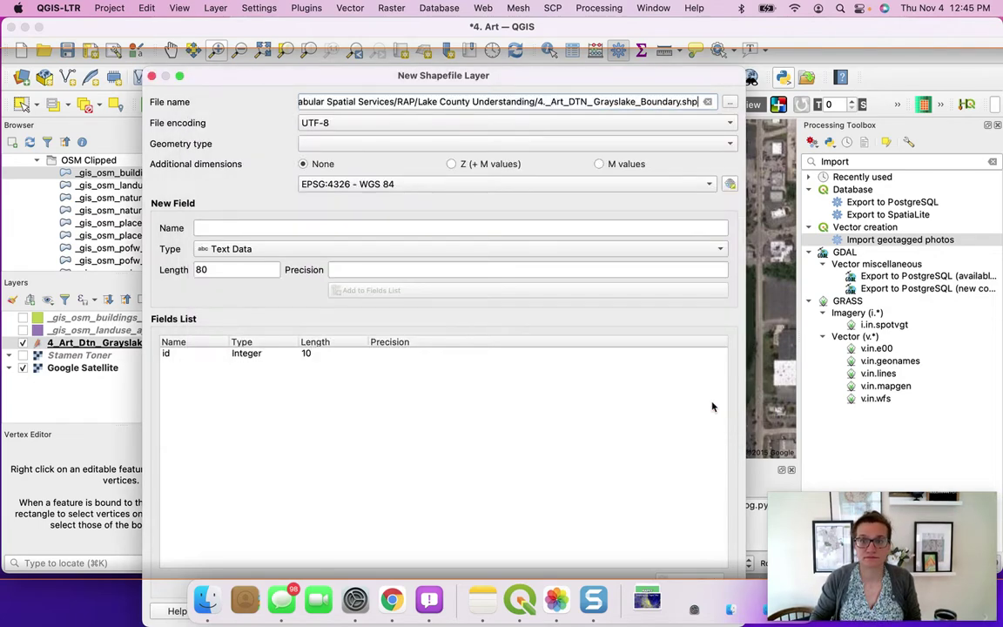
- Set the new shapefile's geometry type to Polygon and create the layer with the default fields and EPSG:4326 - WGS 84
left_click_drag(481, 79, 432, 30)
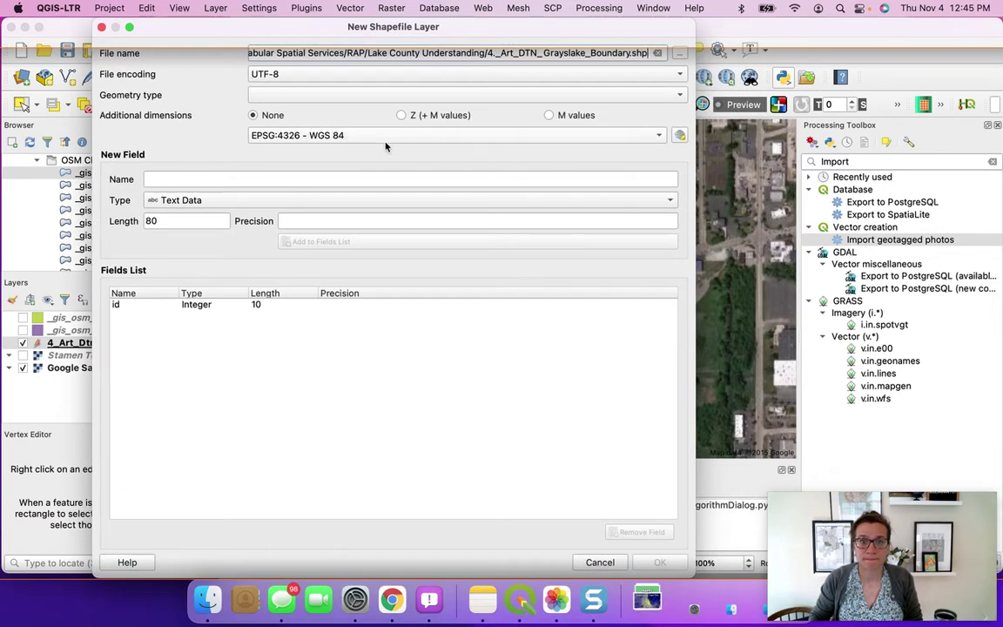
left_click(330, 100)
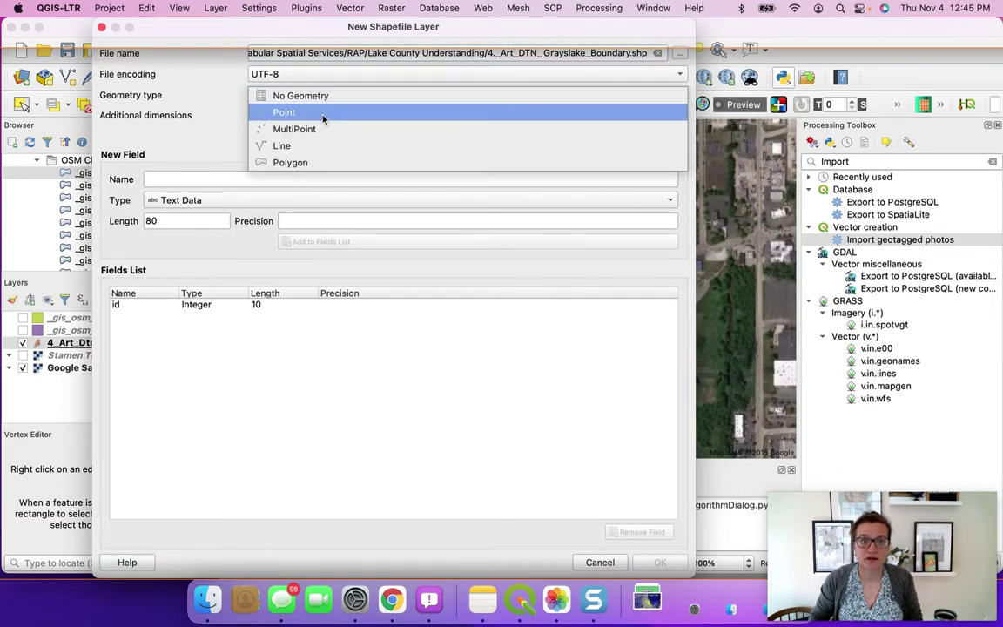
left_click(317, 162)
left_click(660, 562)
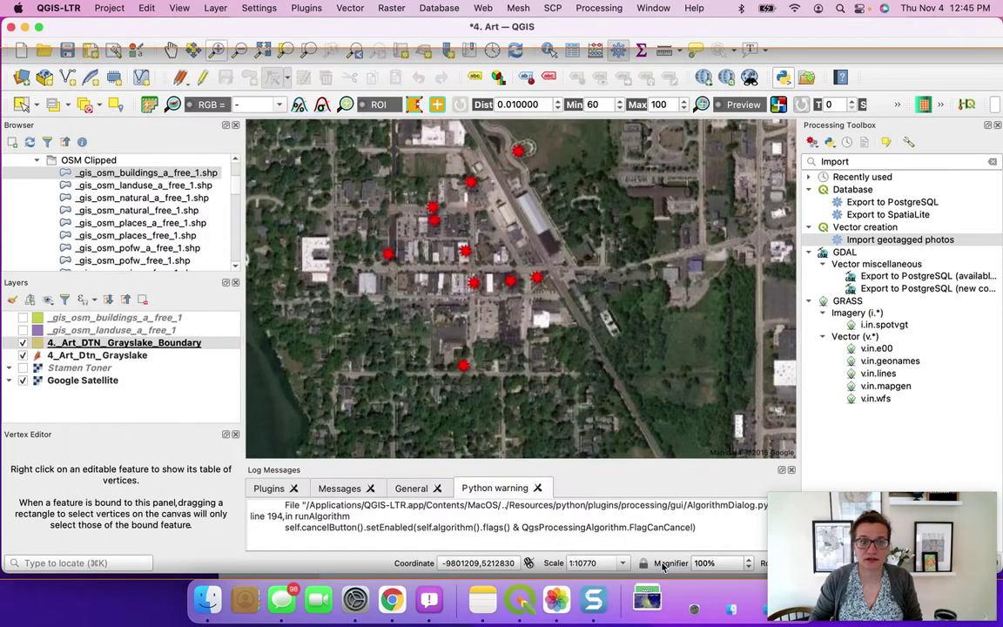
- End editing of the 4_Art_Dtn_Grayslake point layer and save its changes
left_click(100, 357)
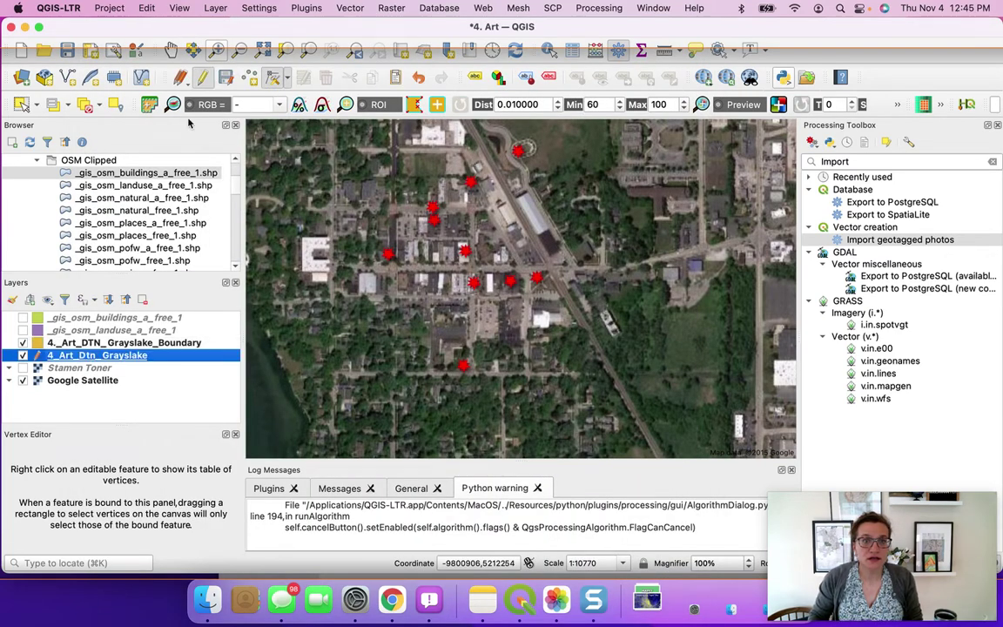
left_click(206, 80)
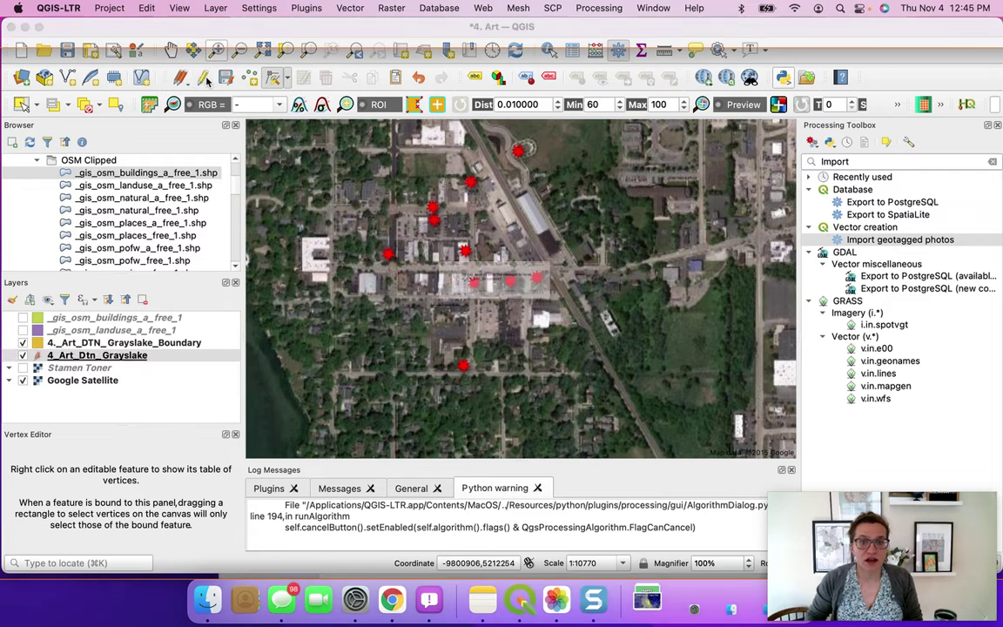
left_click(594, 309)
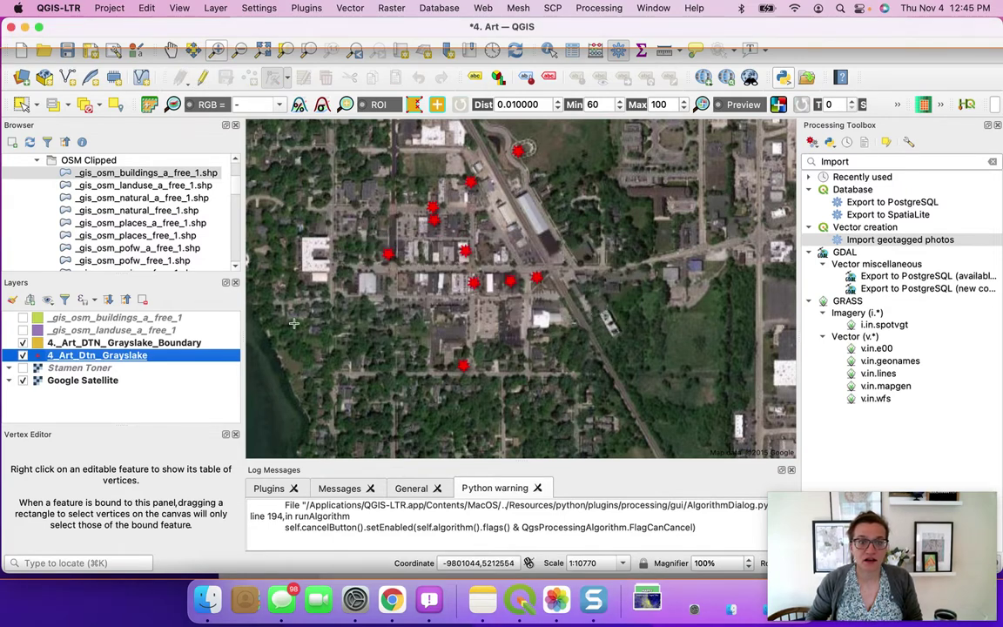
left_click_drag(340, 307, 340, 339)
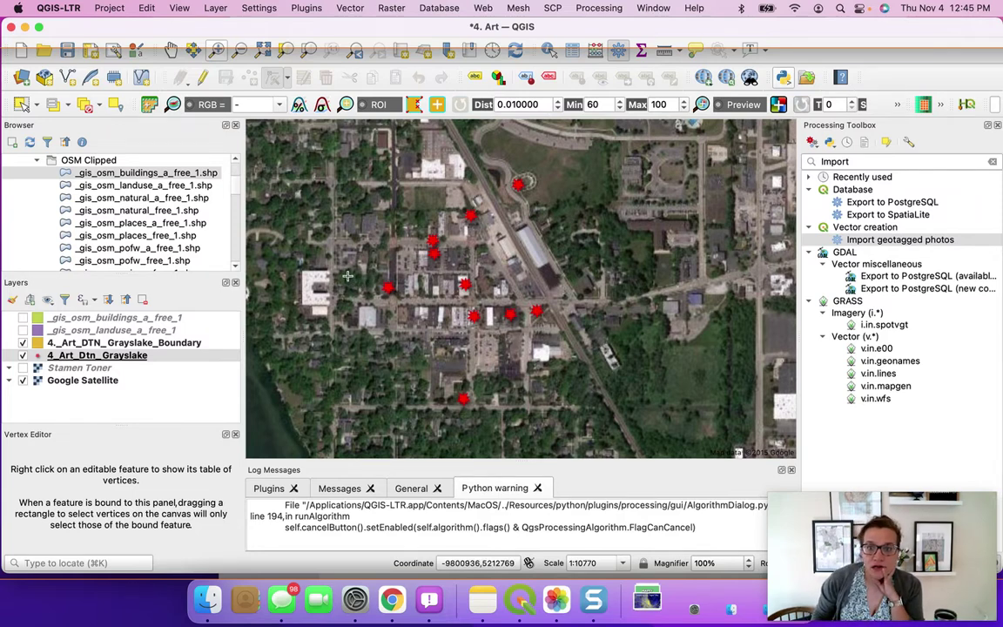
- Start editing the 4._Art_DTN_Grayslake_Boundary layer and trace a polygon around downtown along the northern street, railroad, southern block and western buildings
left_click(141, 345)
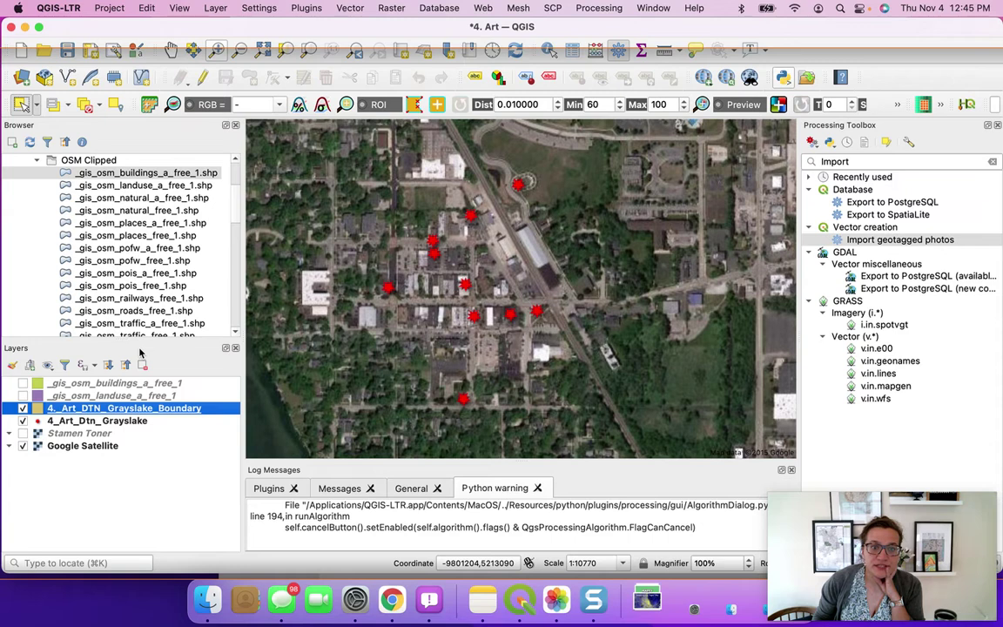
left_click(202, 76)
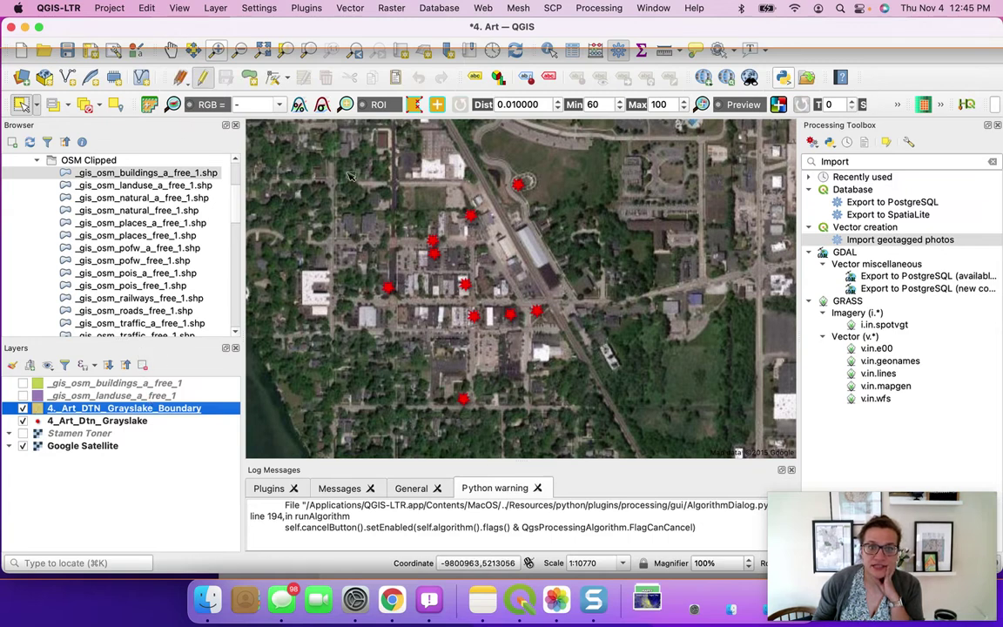
left_click(251, 79)
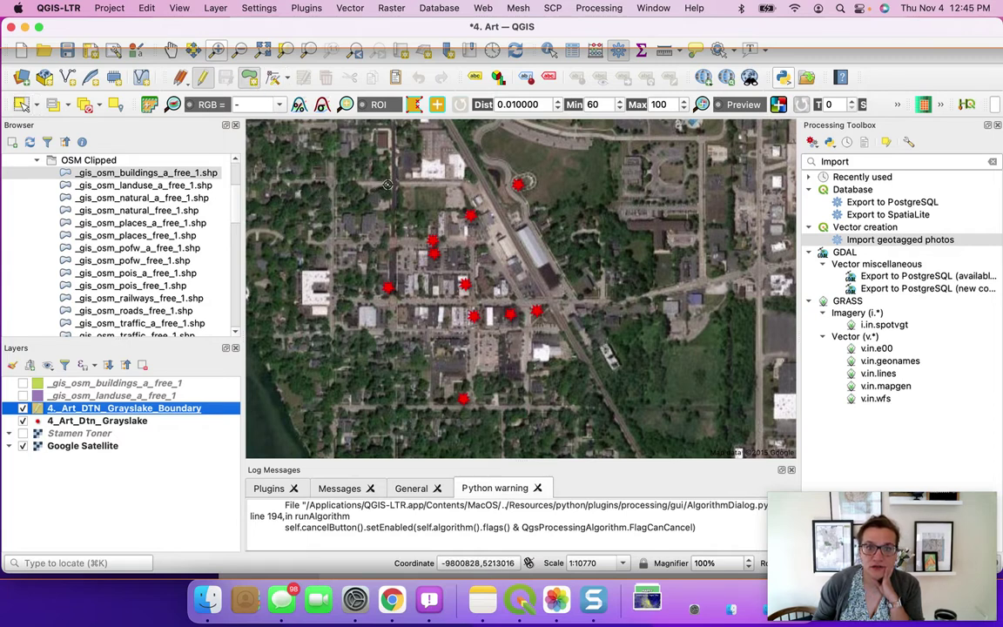
left_click(430, 182)
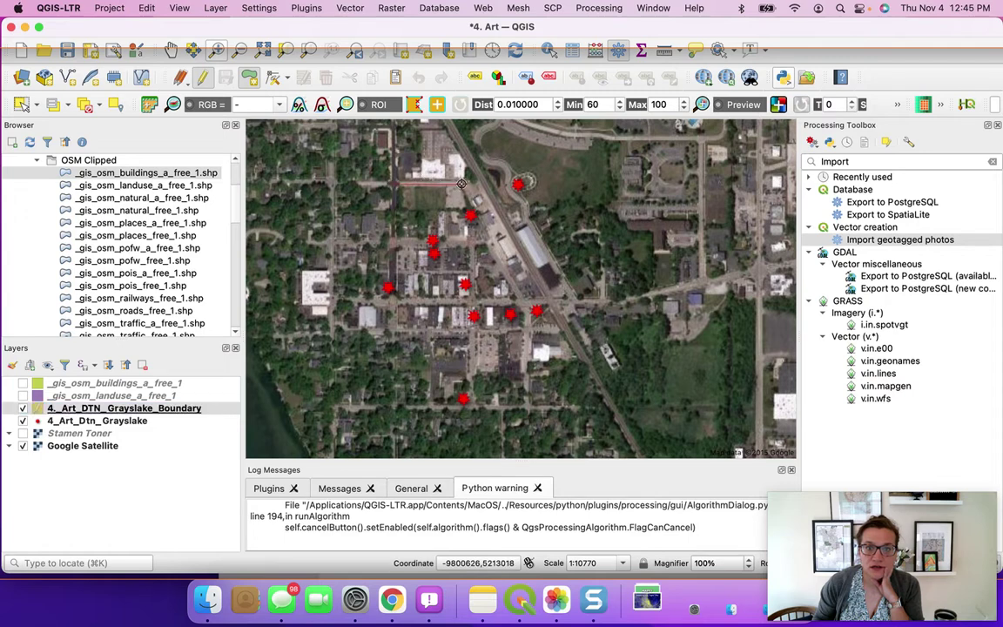
left_click(462, 183)
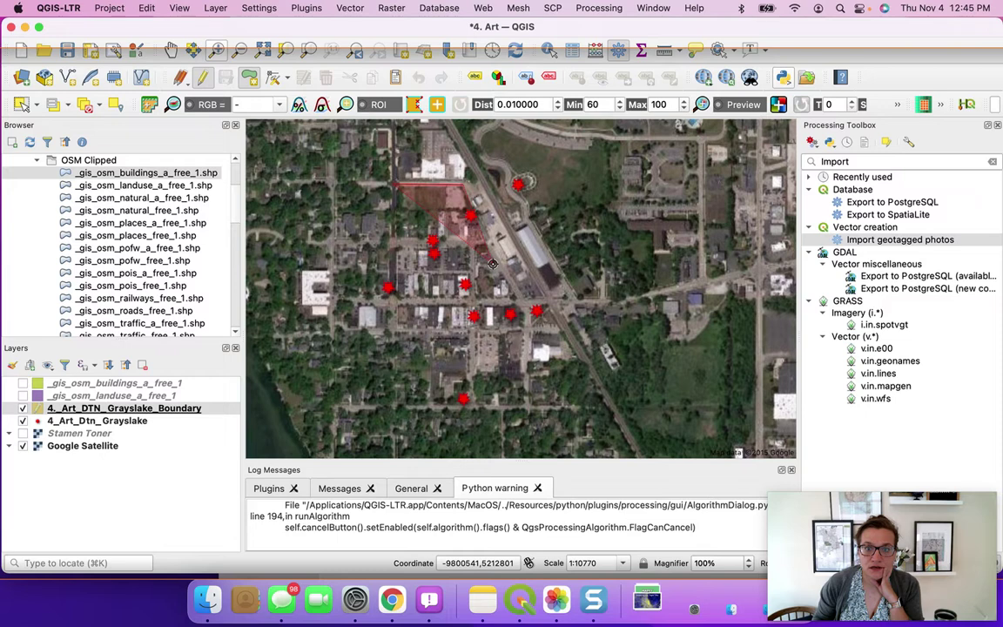
left_click(568, 335)
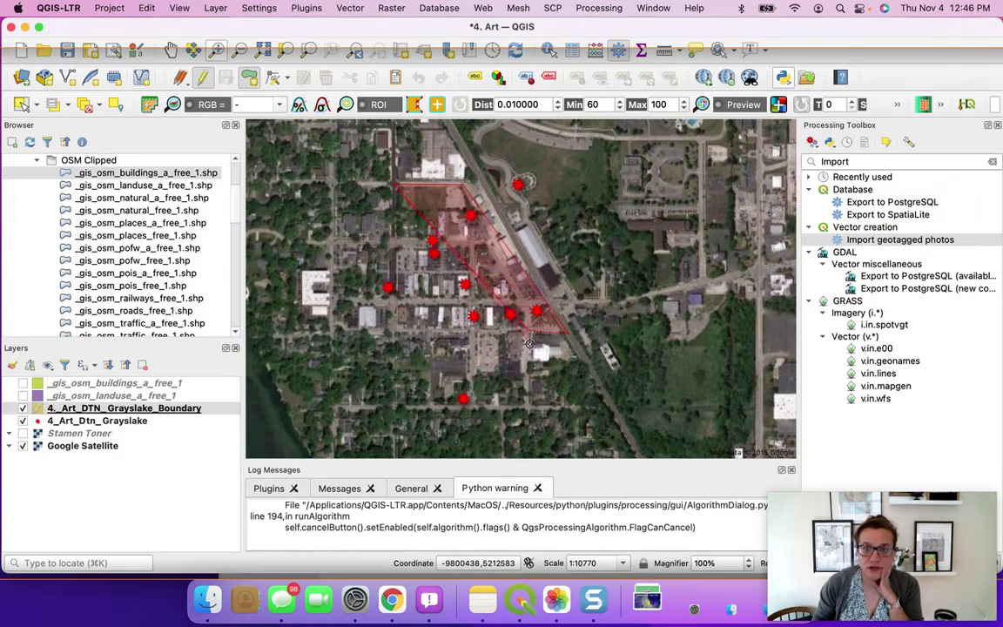
left_click(527, 409)
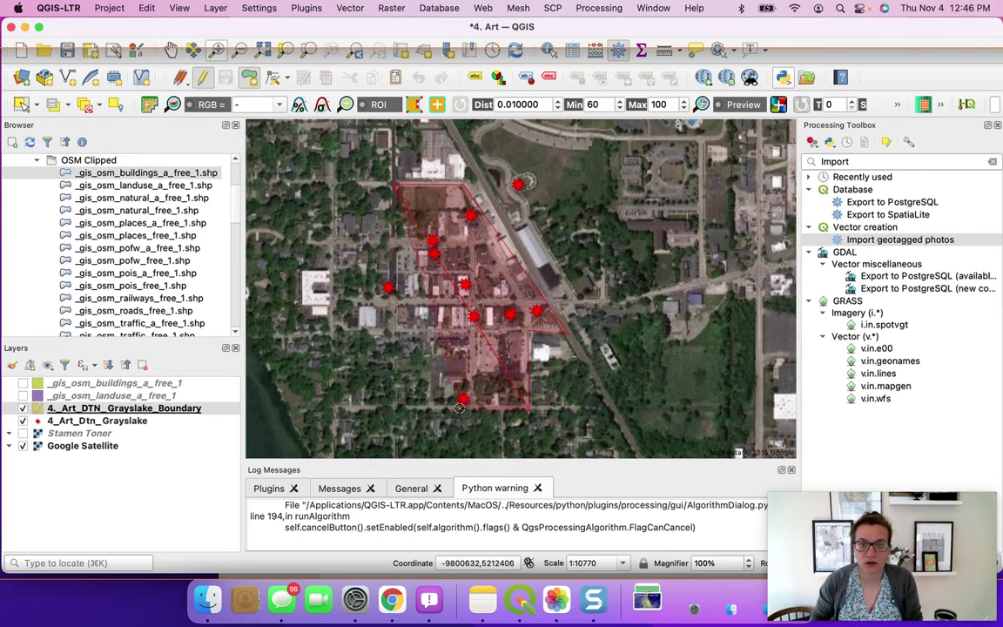
left_click(459, 408)
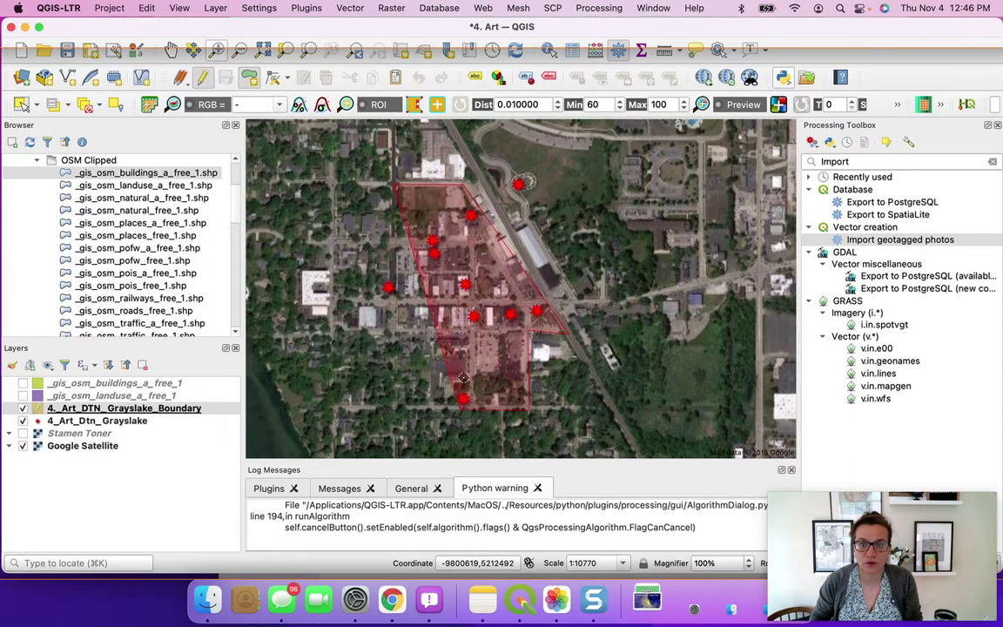
left_click(469, 334)
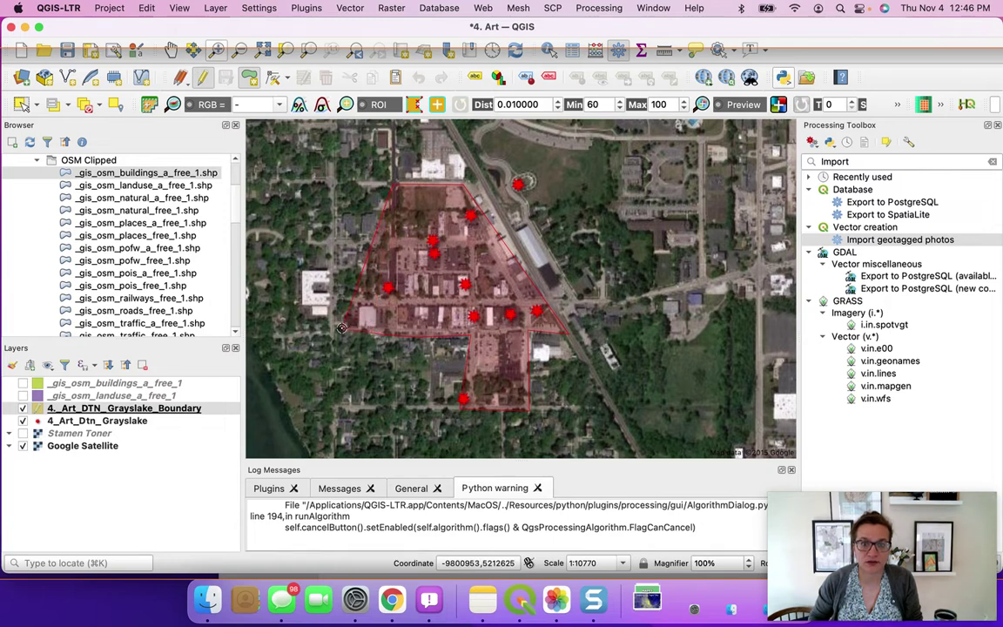
left_click(294, 335)
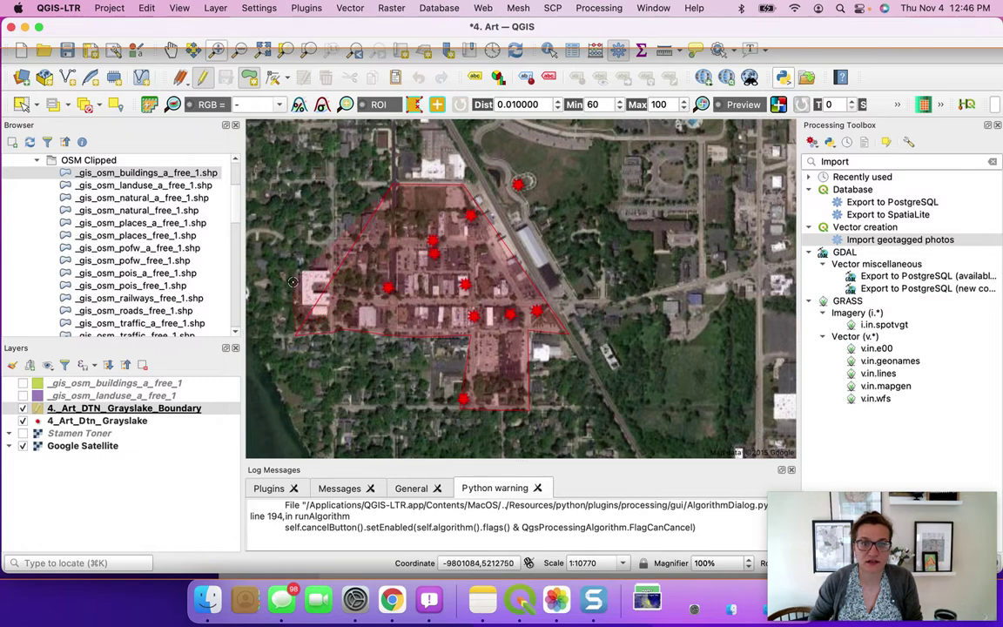
left_click(331, 239)
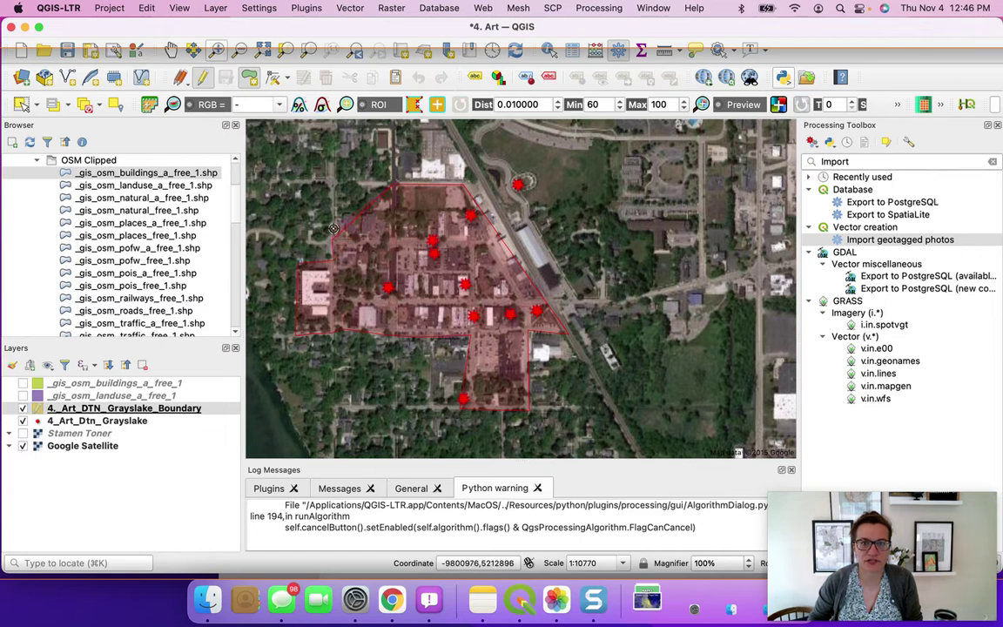
left_click(391, 238)
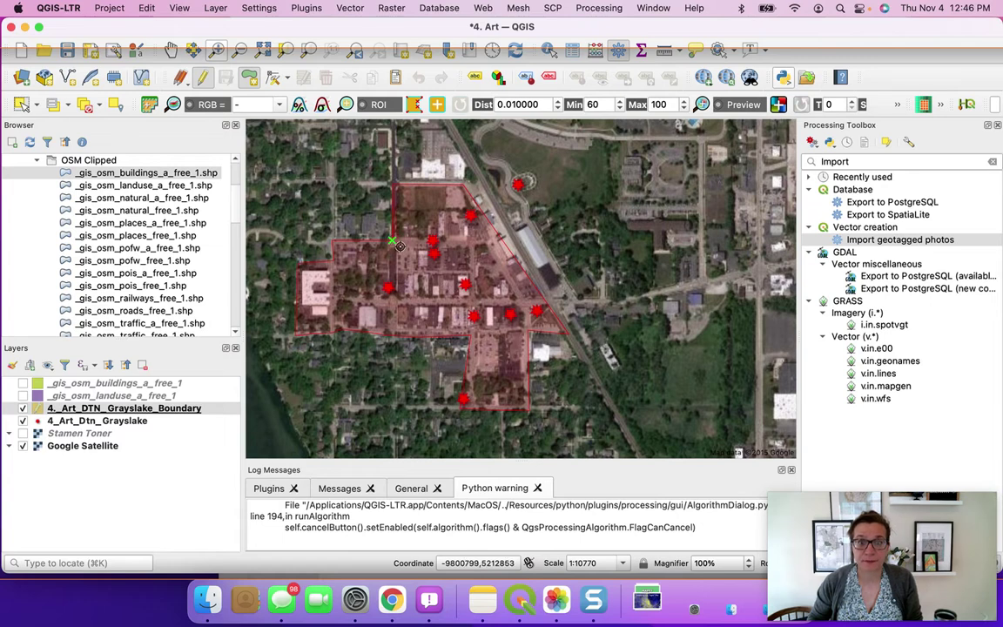
- Finish the downtown polygon with id 1 and move the boundary layer below the 4_Art_Dtn_Grayslake point layer
right_click(355, 220)
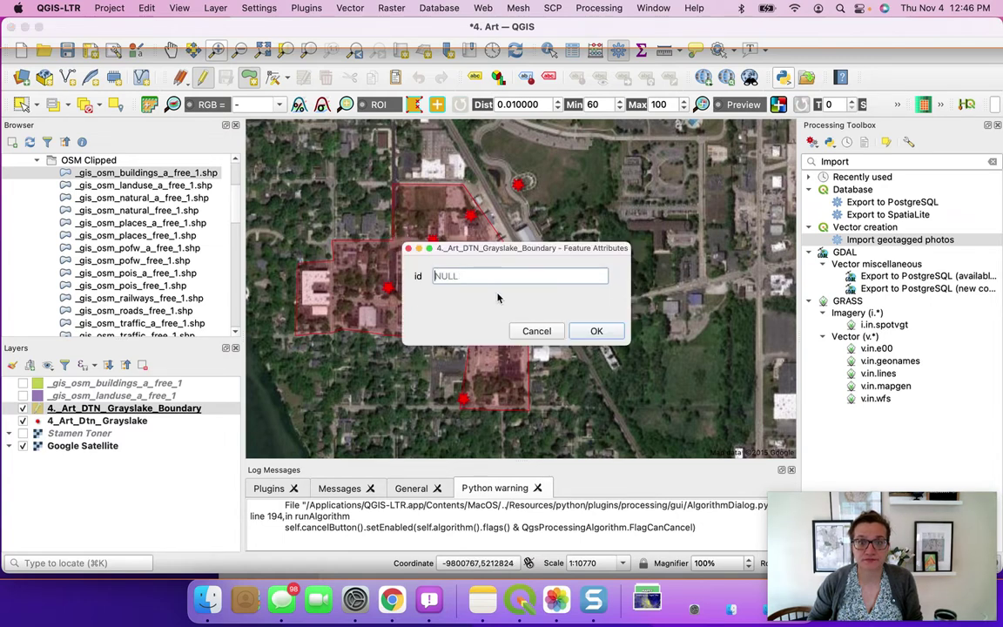
type("1")
left_click(596, 331)
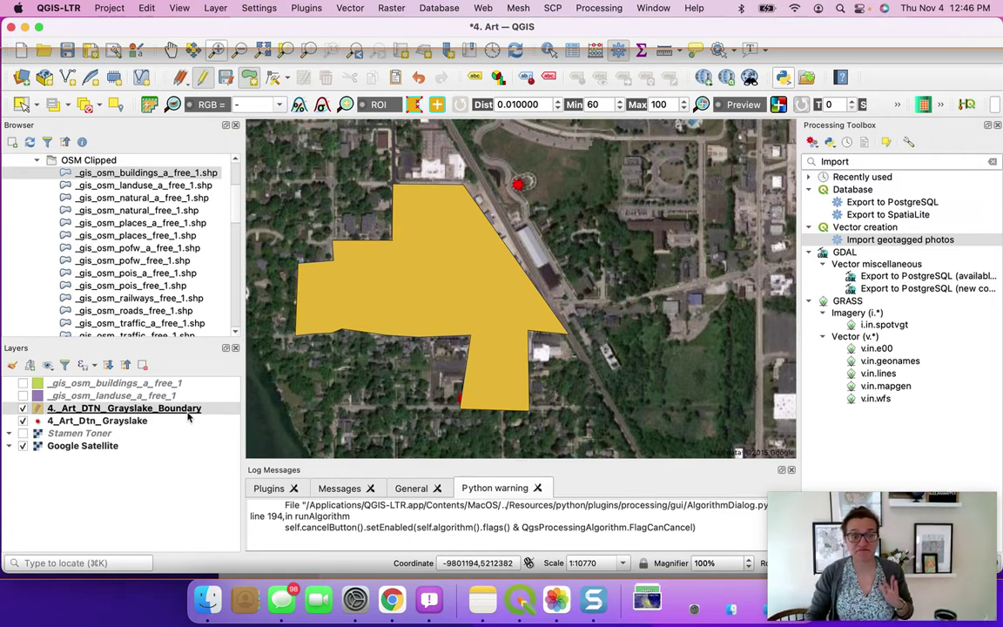
mouse_move(178, 408)
left_mouse_down()
mouse_move(171, 435)
mouse_move(161, 432)
left_mouse_up()
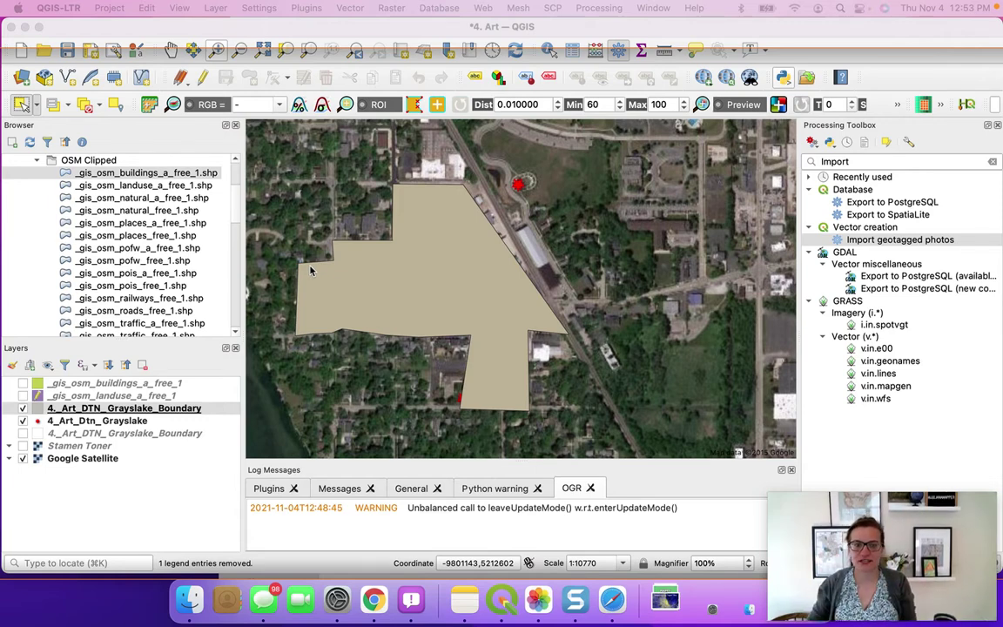
- Open the 4._Art_DTN_Grayslake_Boundary layer's symbology and change its renderer to Inverted Polygons
right_click(152, 416)
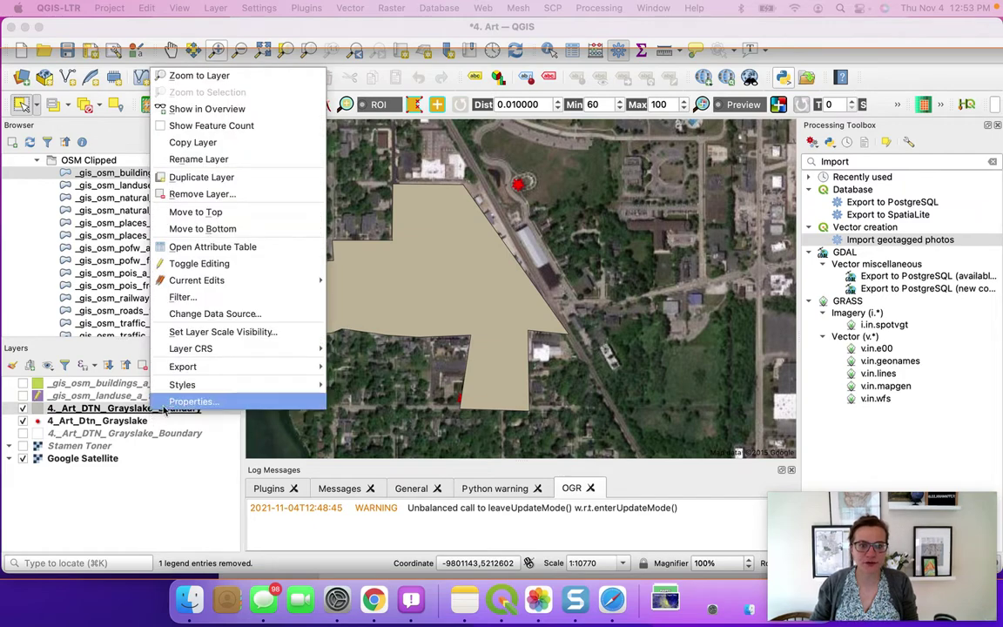
left_click(186, 402)
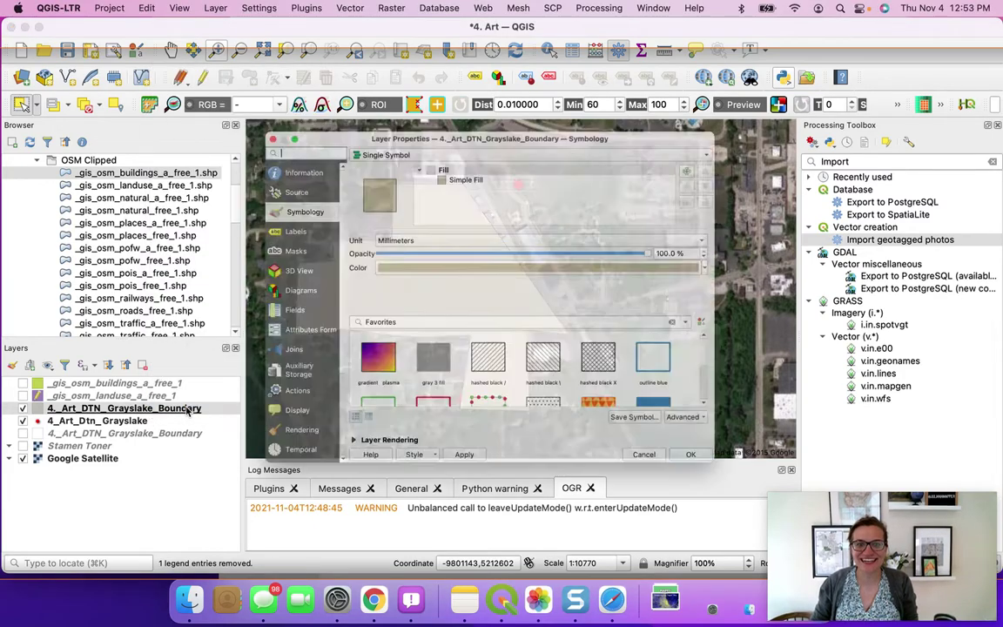
left_click(450, 122)
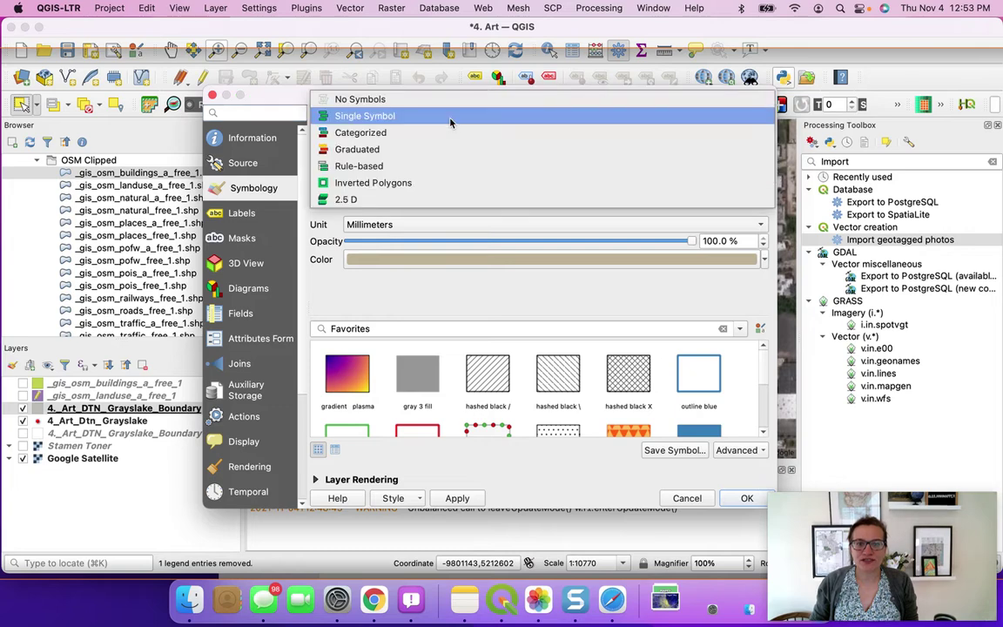
left_click(426, 183)
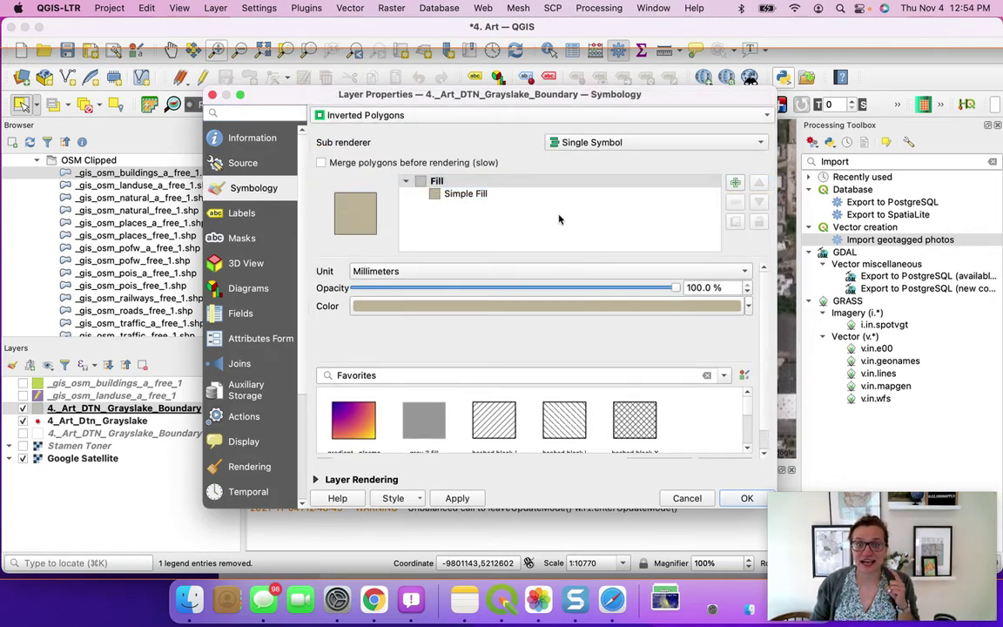
- Set the inverted polygon's Simple Fill color to white, apply it and check the masked map behind the dialog
left_click(516, 194)
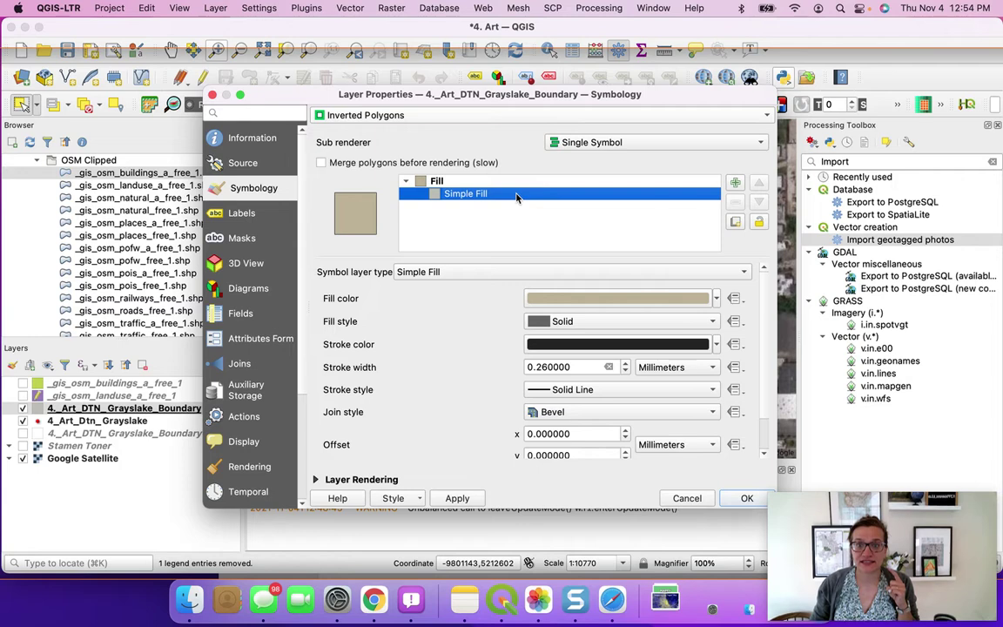
left_click(575, 298)
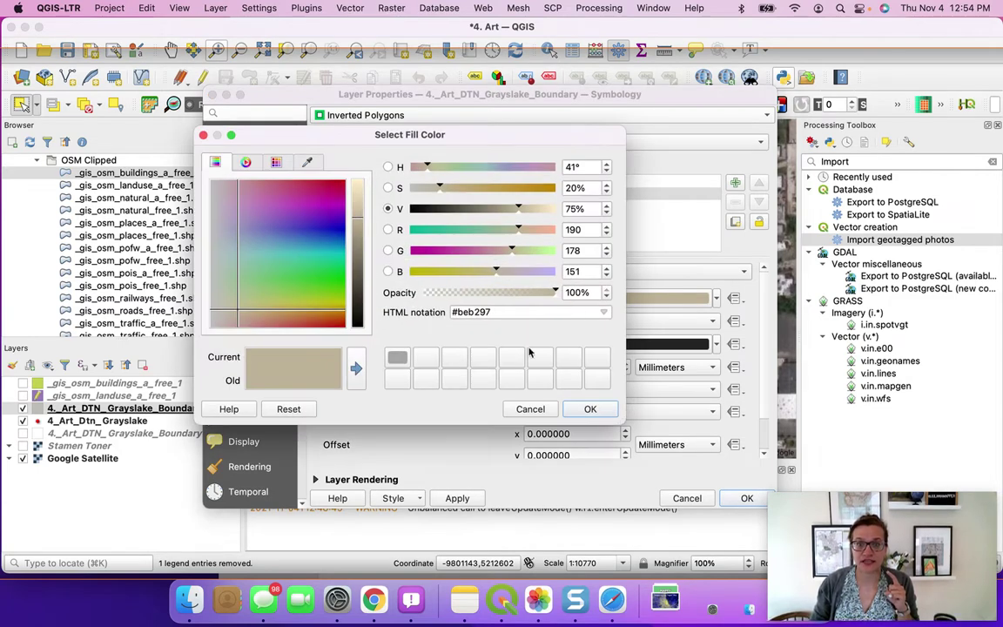
left_click(589, 409)
left_click(716, 297)
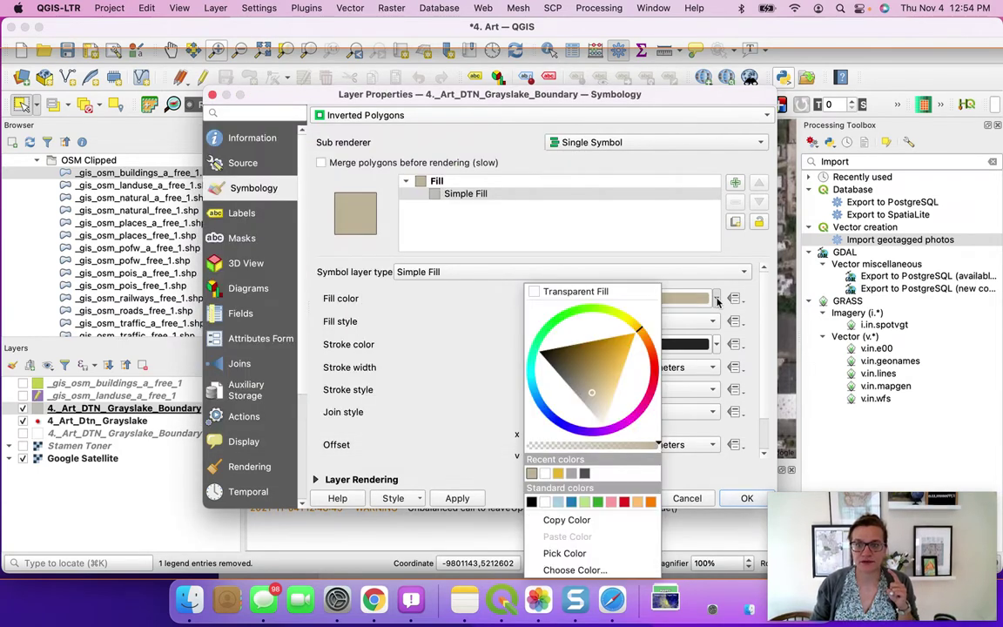
left_click(542, 474)
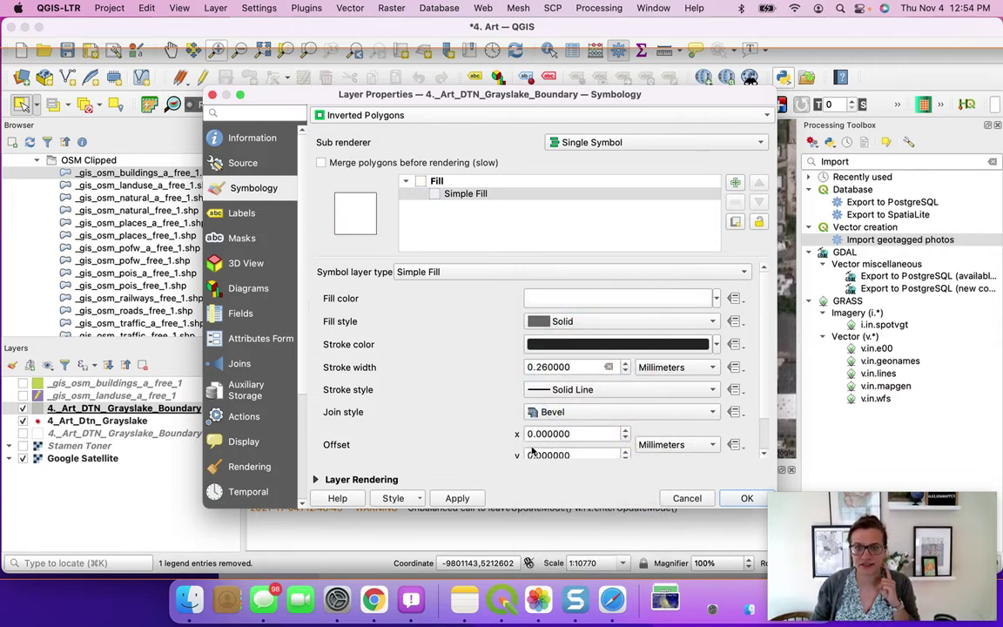
left_click(471, 499)
left_click_drag(488, 98, 632, 453)
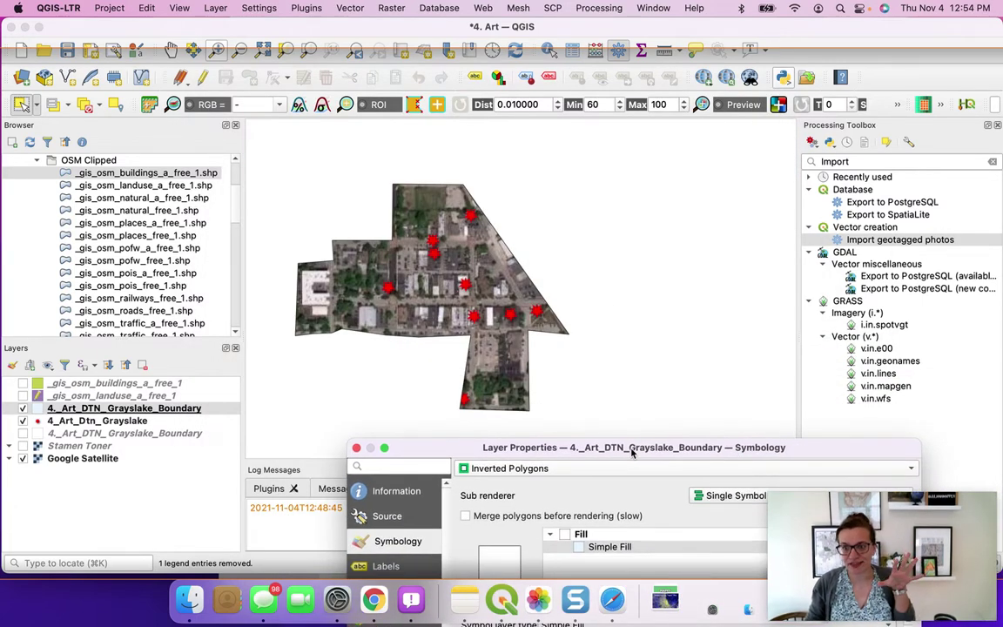
left_click_drag(632, 452, 473, 140)
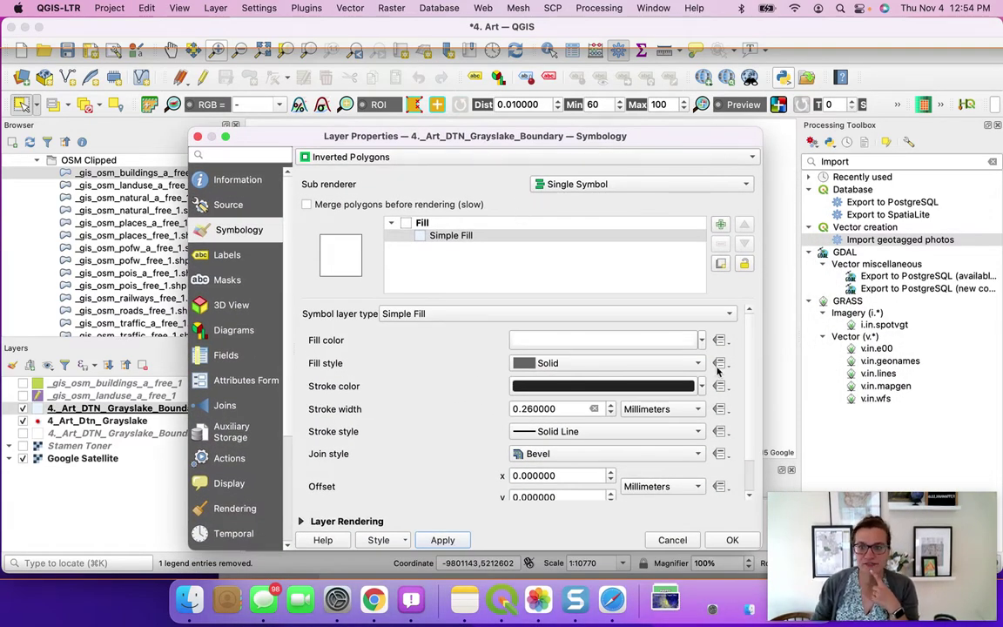
- Turn on draw effects in the boundary layer's rendering, enable Inner Shadow with its default settings, and apply it to the map
scroll(673, 366, "down", 3)
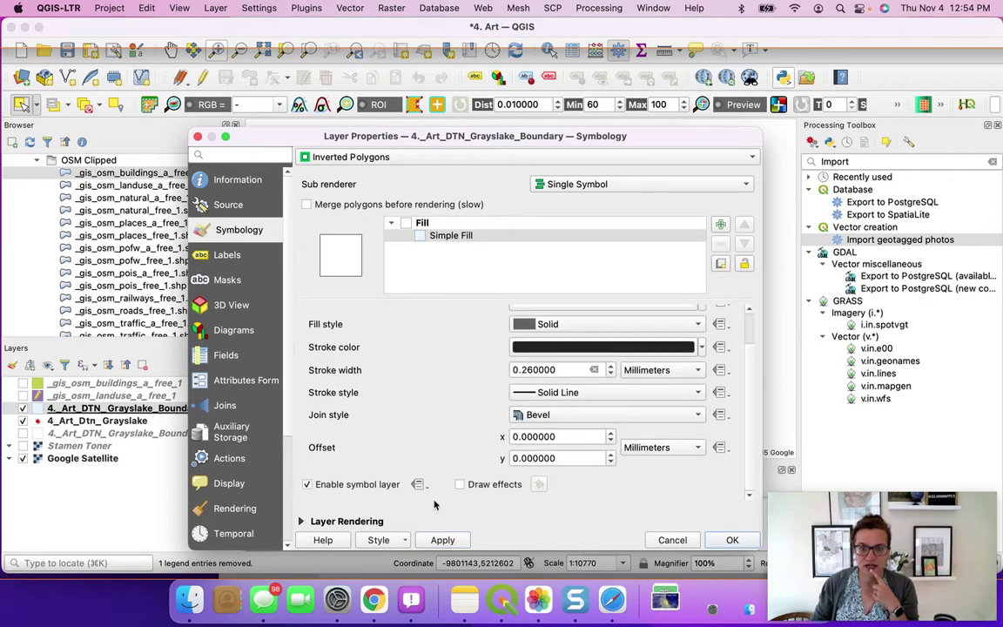
left_click(347, 521)
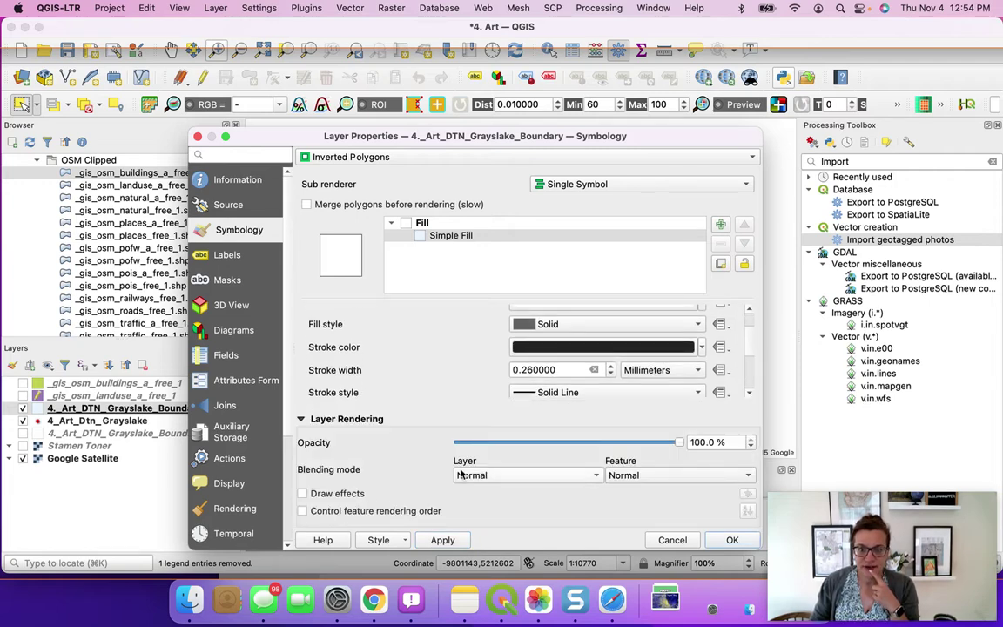
left_click(302, 493)
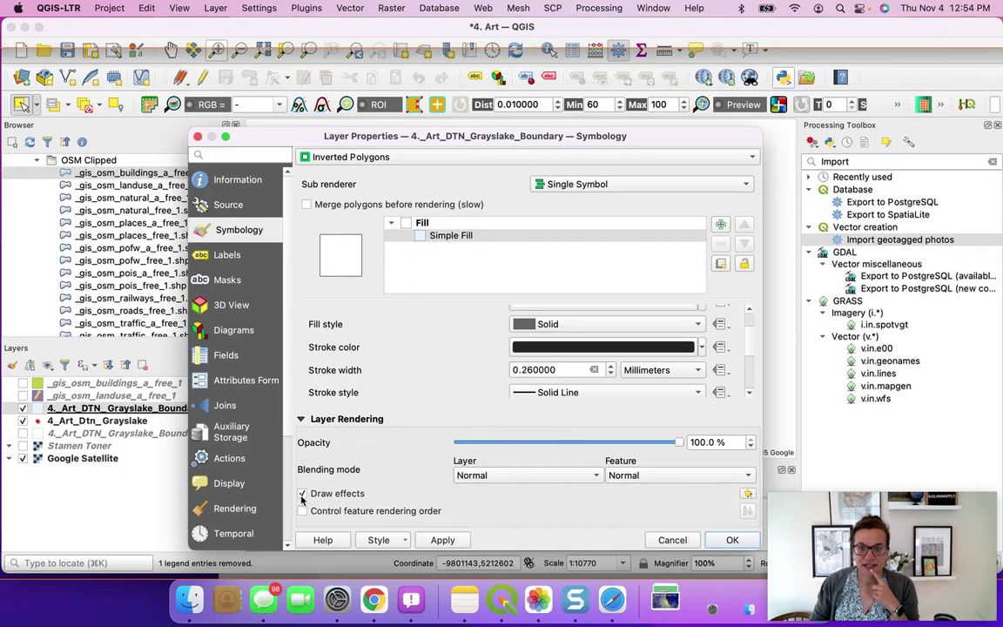
left_click(747, 495)
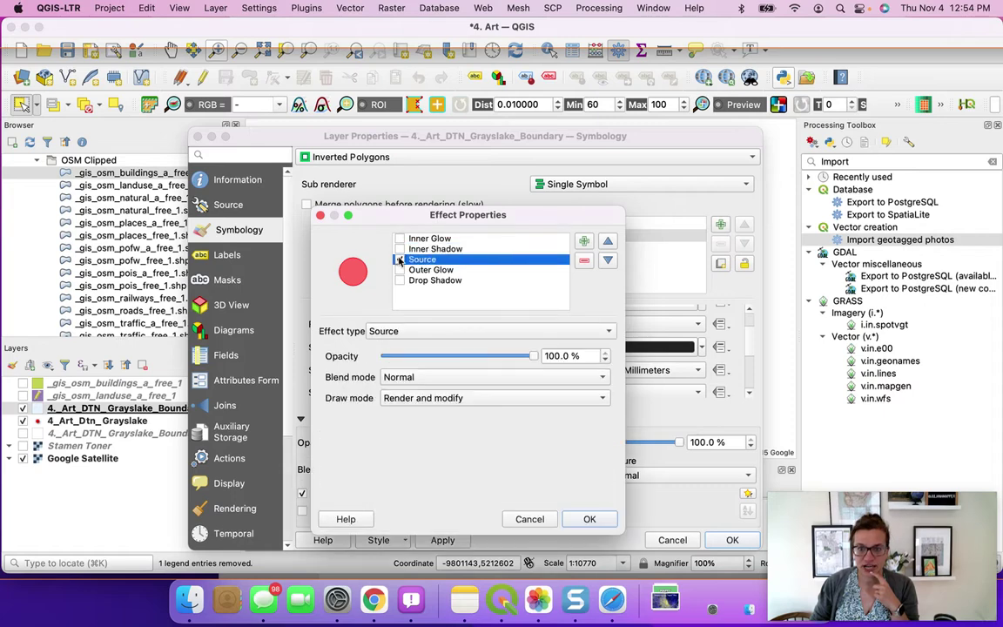
left_click(399, 256)
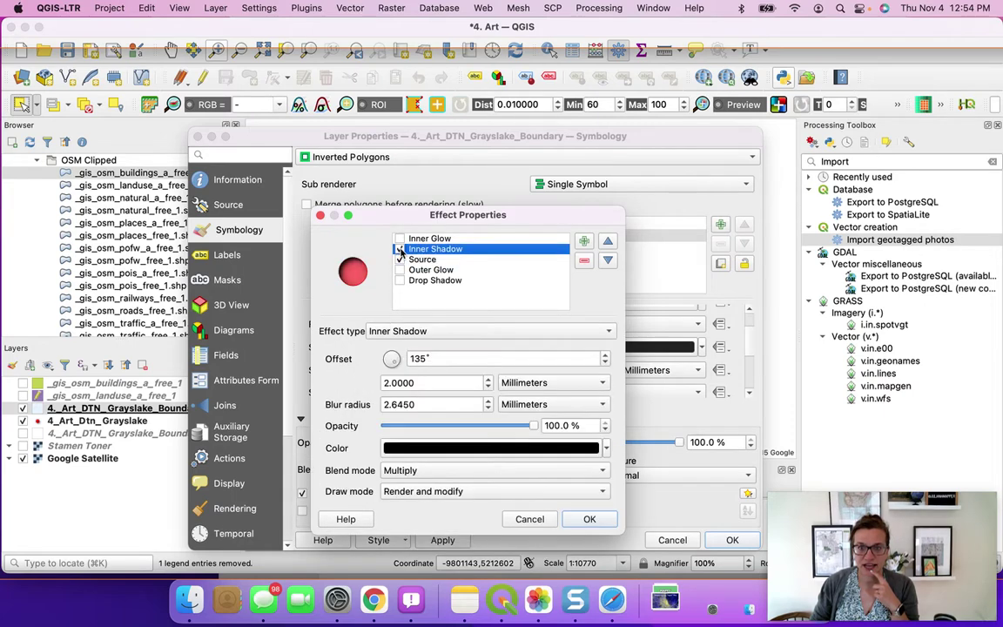
left_click(578, 519)
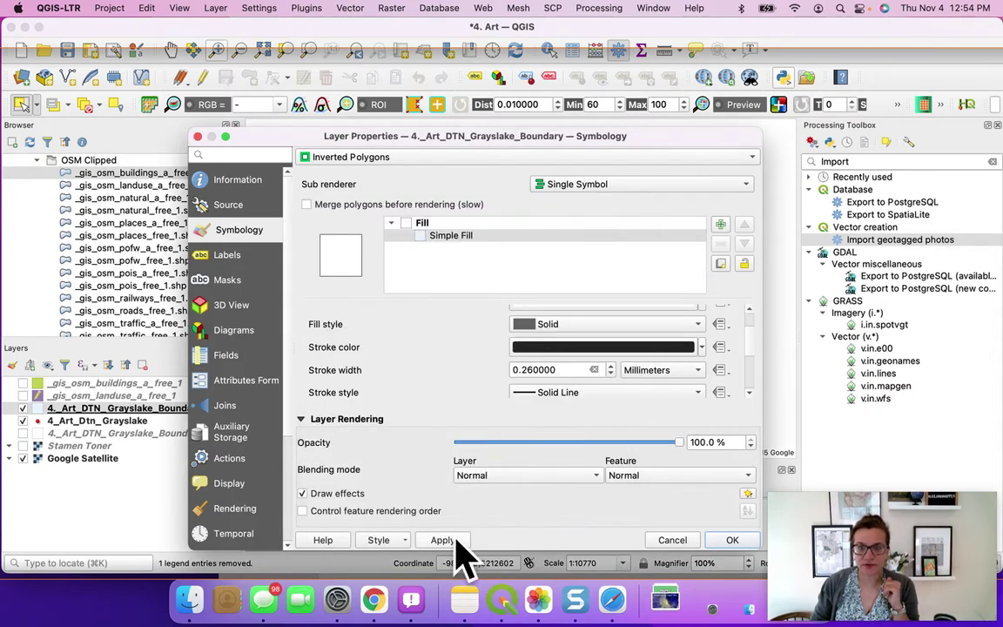
left_click_drag(494, 142, 521, 529)
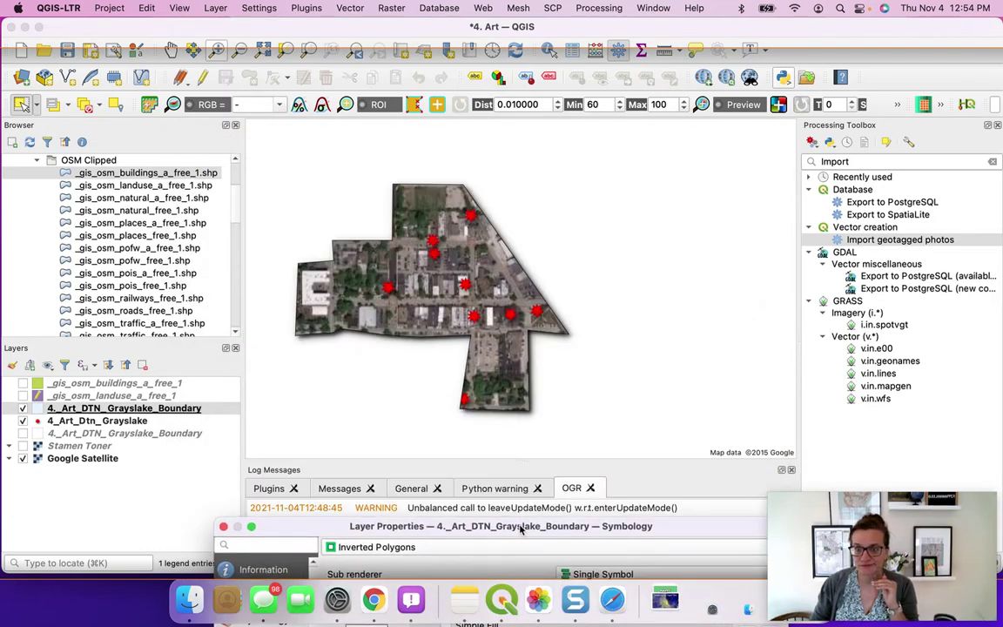
left_click_drag(522, 529, 488, 127)
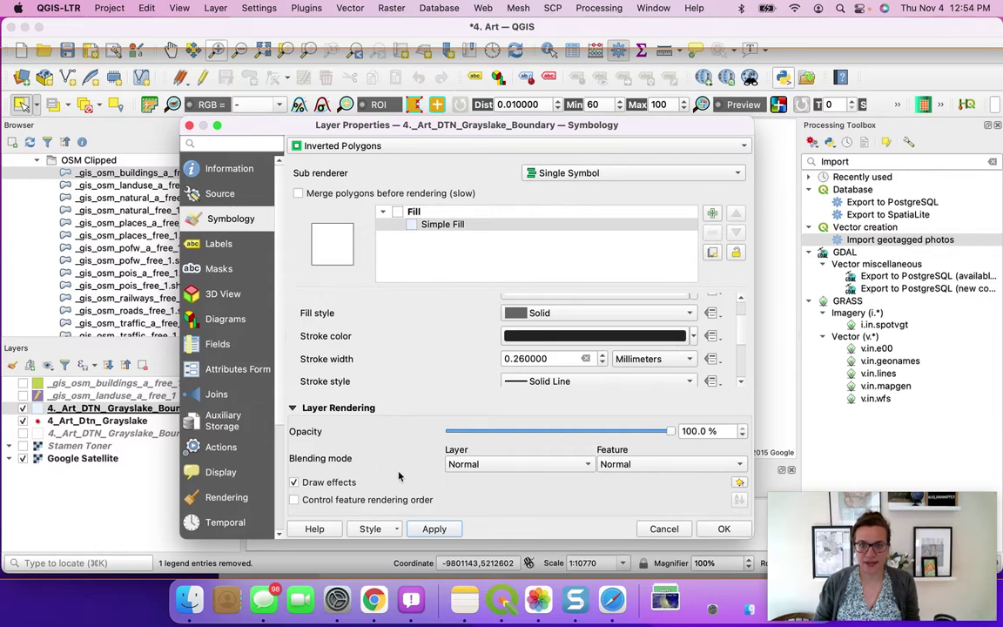
- Set the boundary layer's overall fill symbol opacity to 64.2%, check the masked map behind the dialog and accept the symbology
left_click(293, 407)
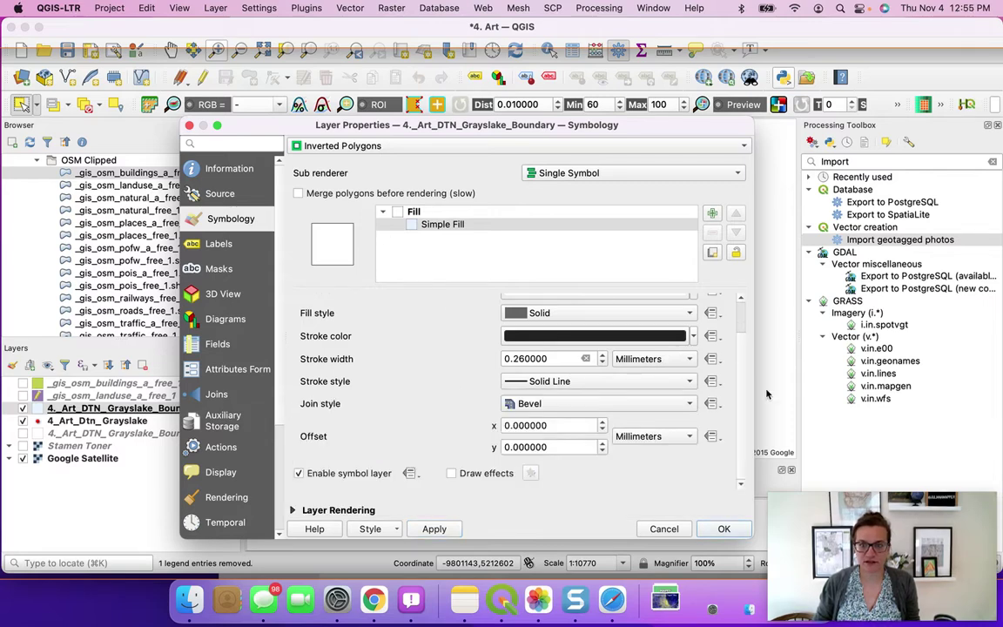
scroll(750, 401, "up", 3)
scroll(749, 427, "down", 3)
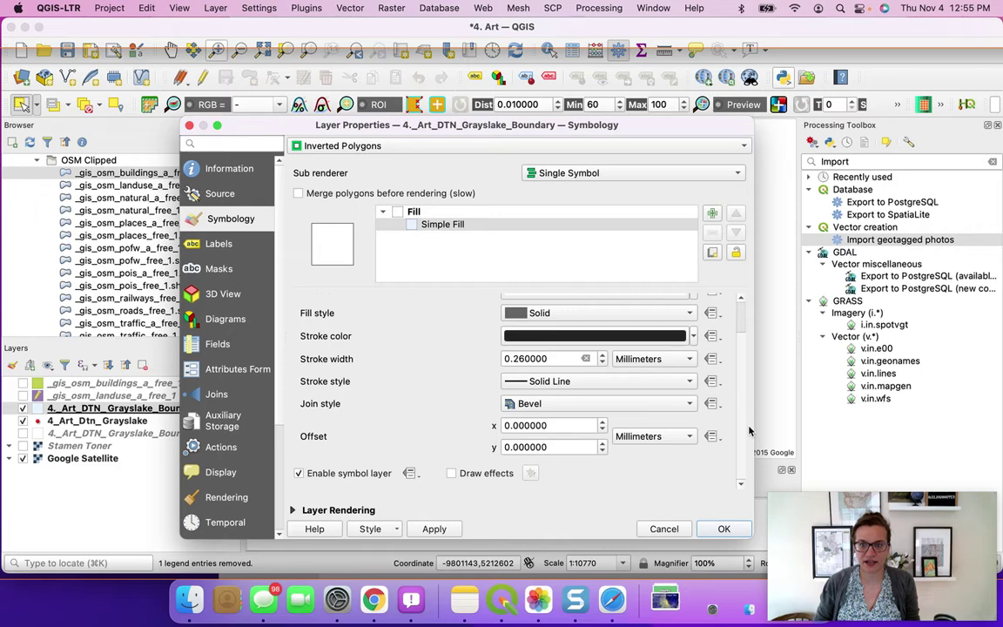
scroll(749, 430, "up", 2)
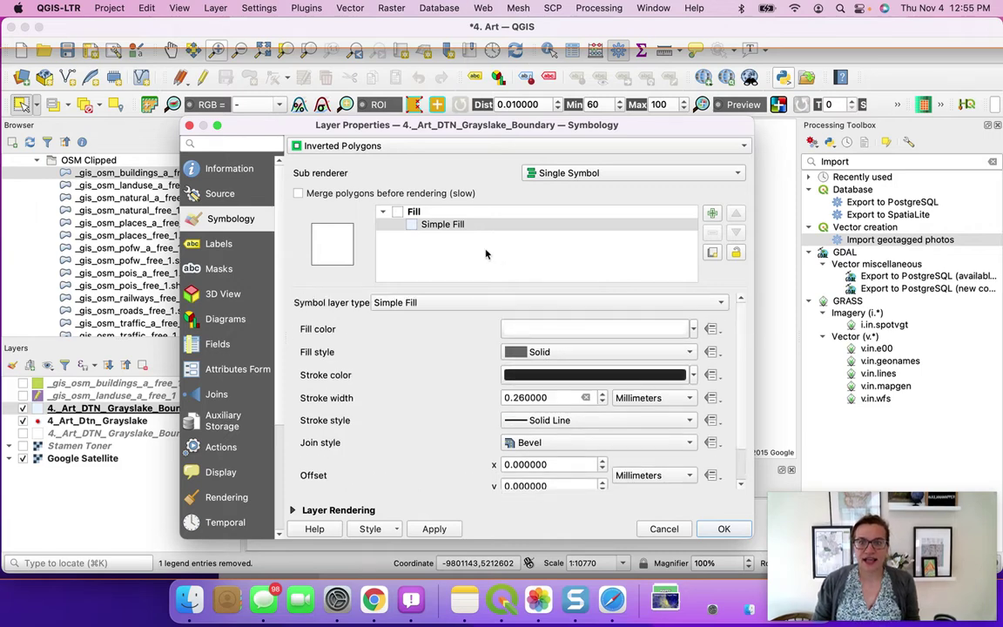
left_click(477, 212)
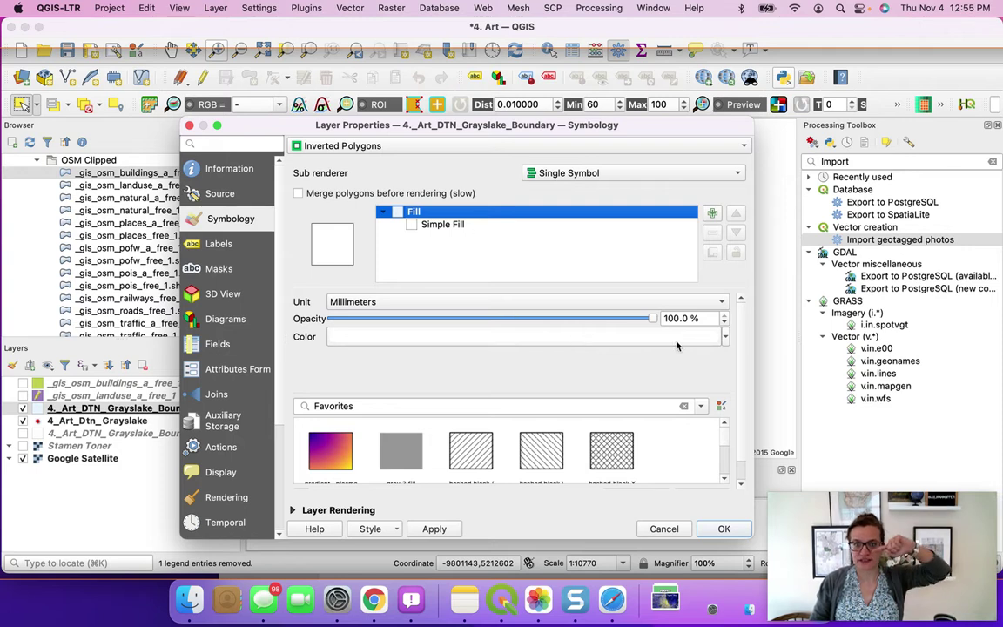
left_click_drag(659, 320, 537, 320)
left_click(428, 528)
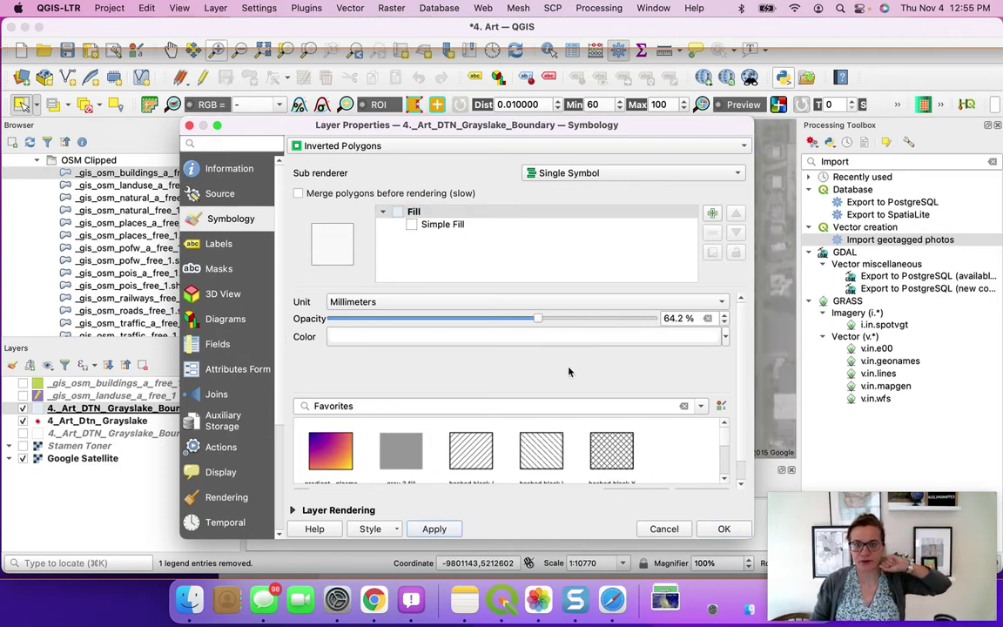
left_click_drag(516, 127, 571, 436)
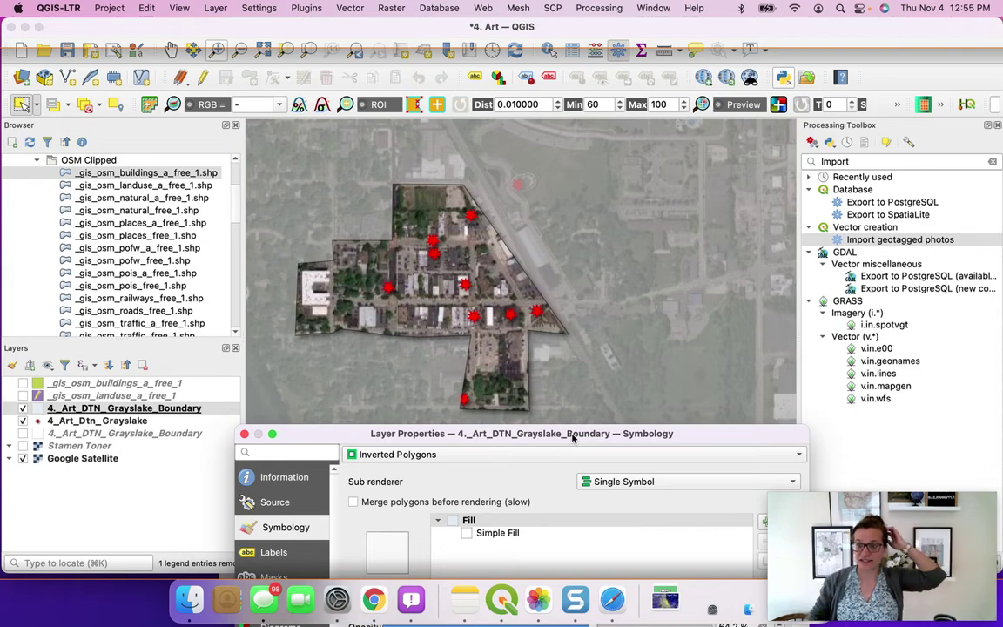
left_click_drag(547, 247, 497, 163)
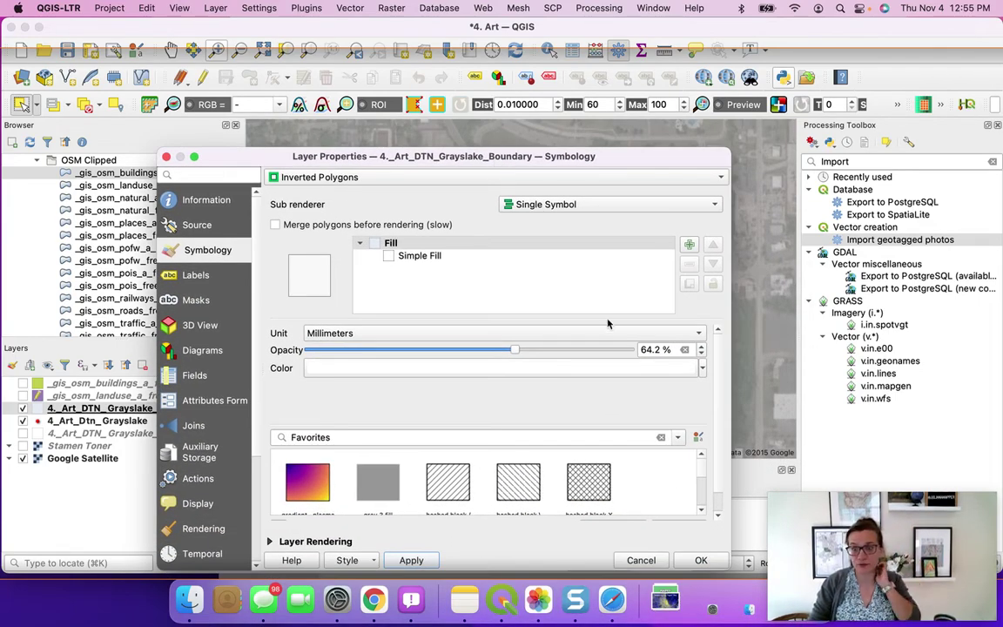
left_click(701, 561)
- Move the 4_Art_Dtn_Grayslake point layer above the boundary mask and hide the Google Satellite basemap
left_click(92, 421)
left_click_drag(91, 421, 94, 394)
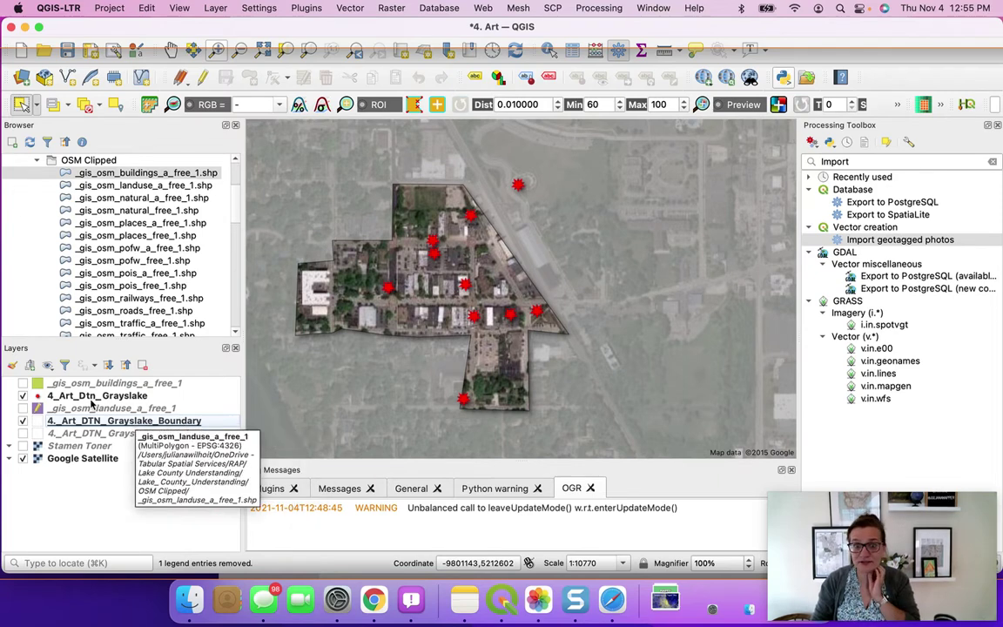
left_click(38, 161)
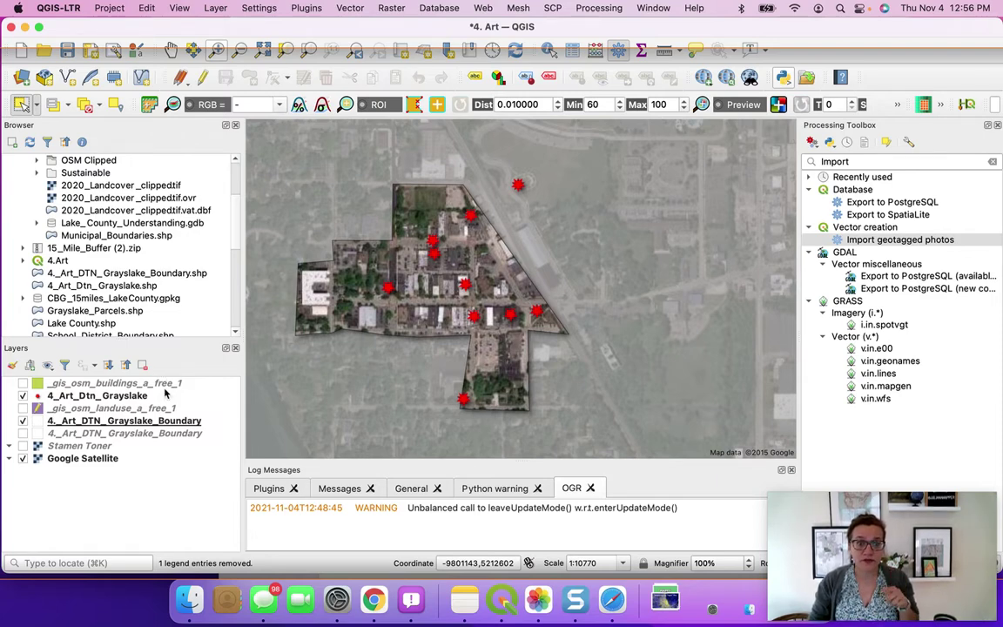
left_click(23, 457)
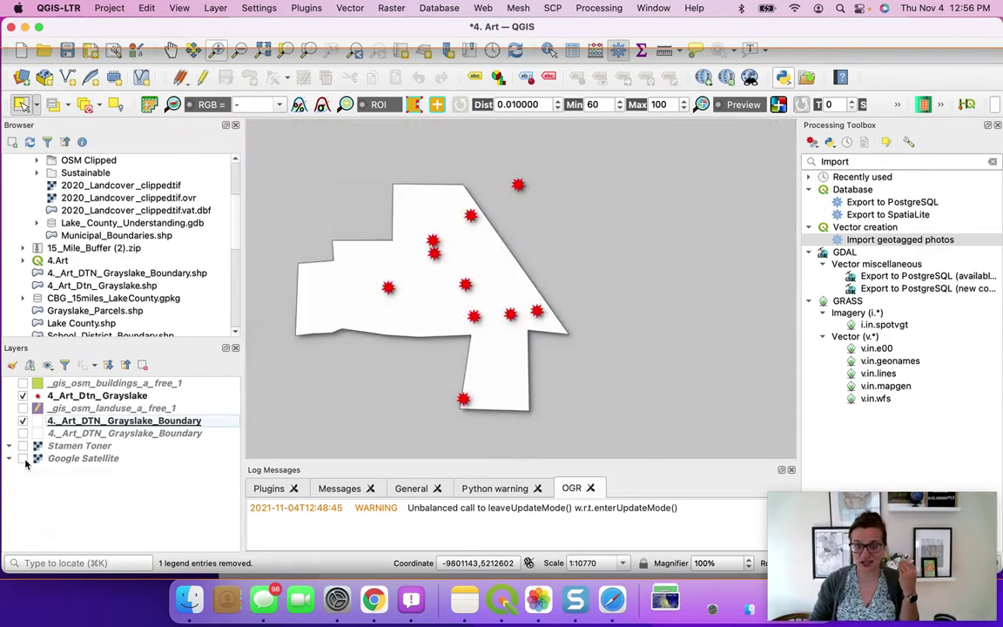
- Add the MapTiler Streets basemap to the project and bring the downtown area into view
scroll(109, 272, "up", 5)
scroll(108, 272, "down", 10)
scroll(109, 273, "down", 5)
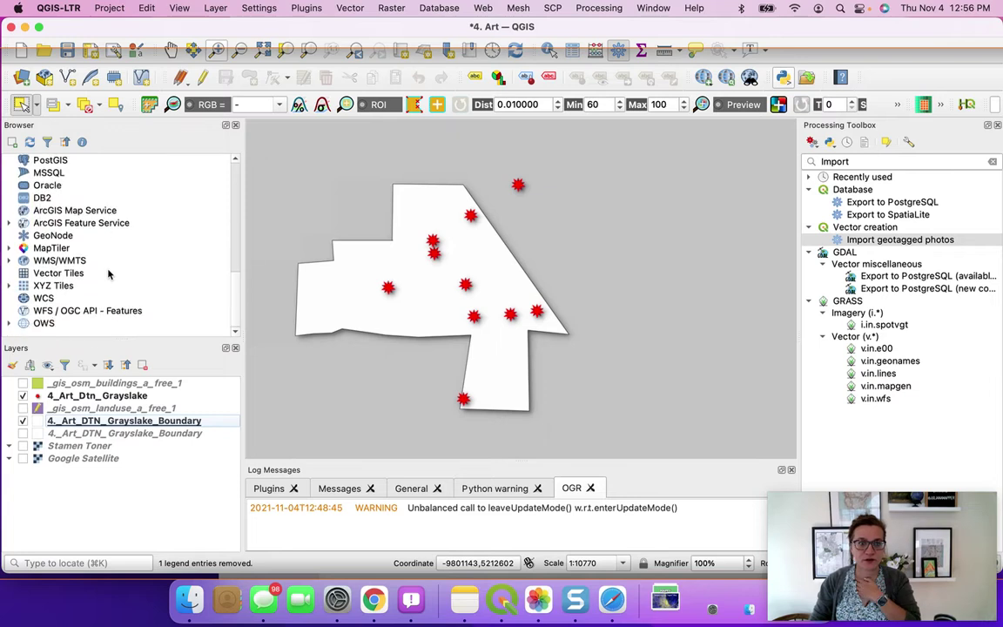
left_click(48, 247)
left_click(11, 248)
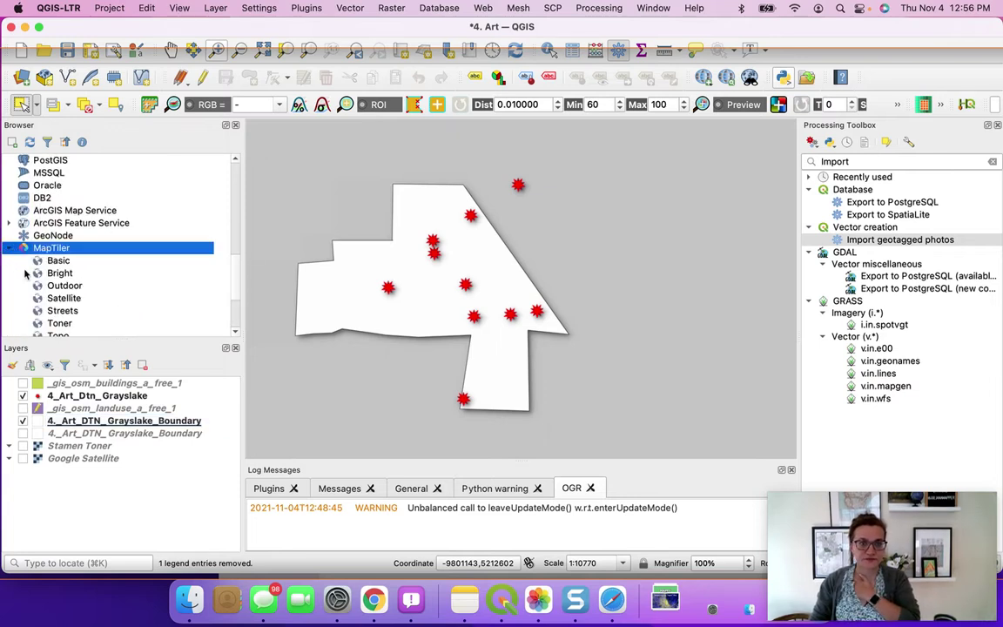
scroll(84, 259, "down", 3)
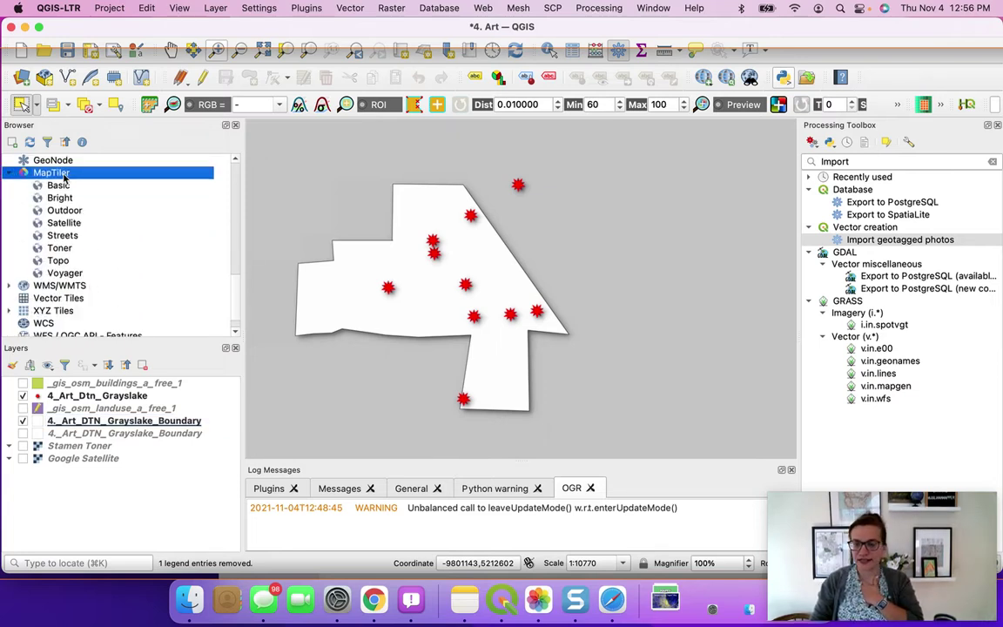
left_click(77, 236)
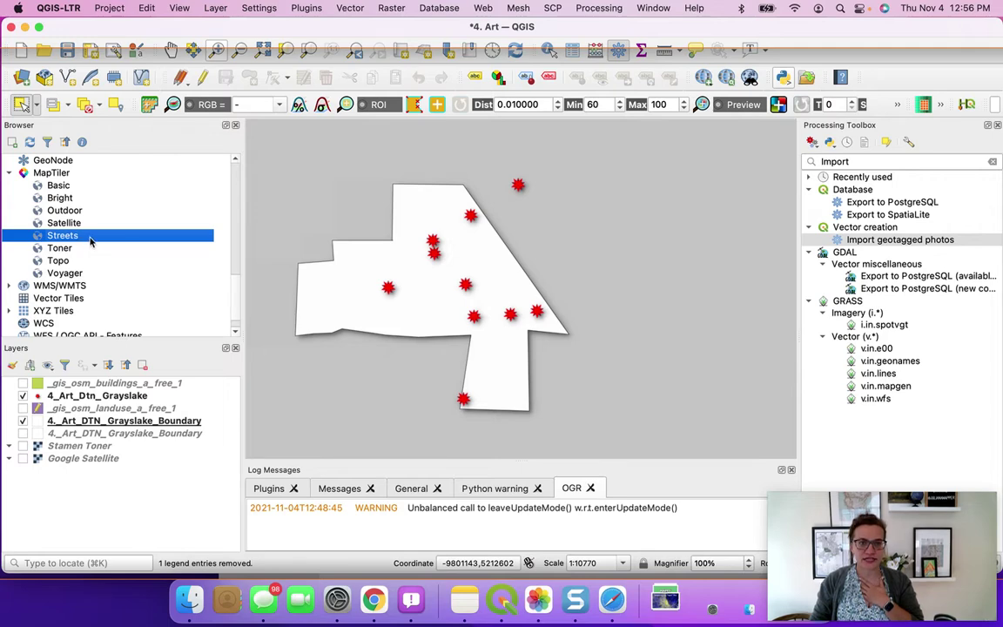
double_click(87, 236)
left_click(591, 327)
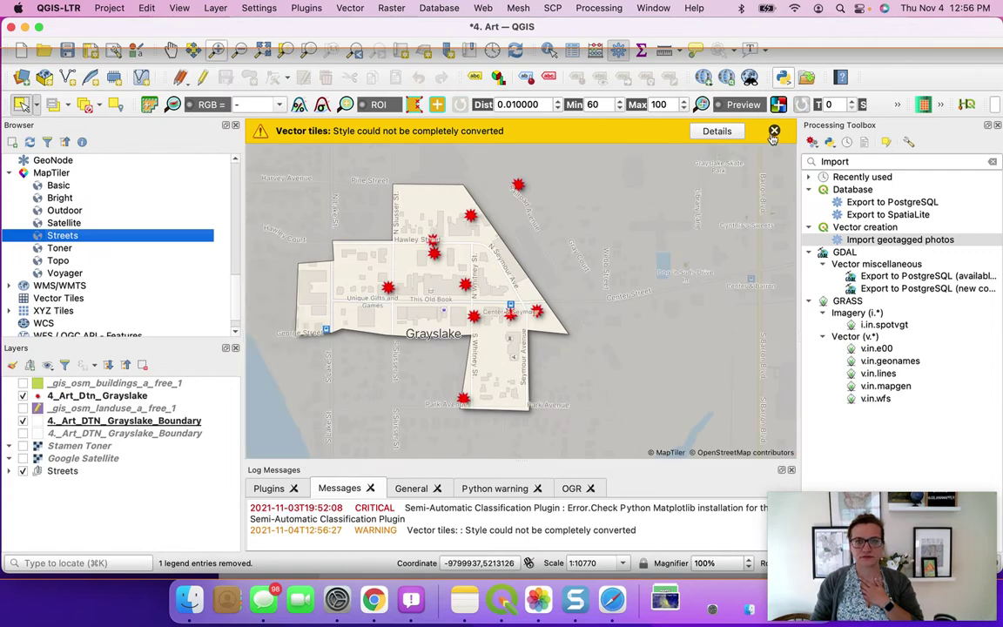
left_click_drag(598, 250, 644, 237)
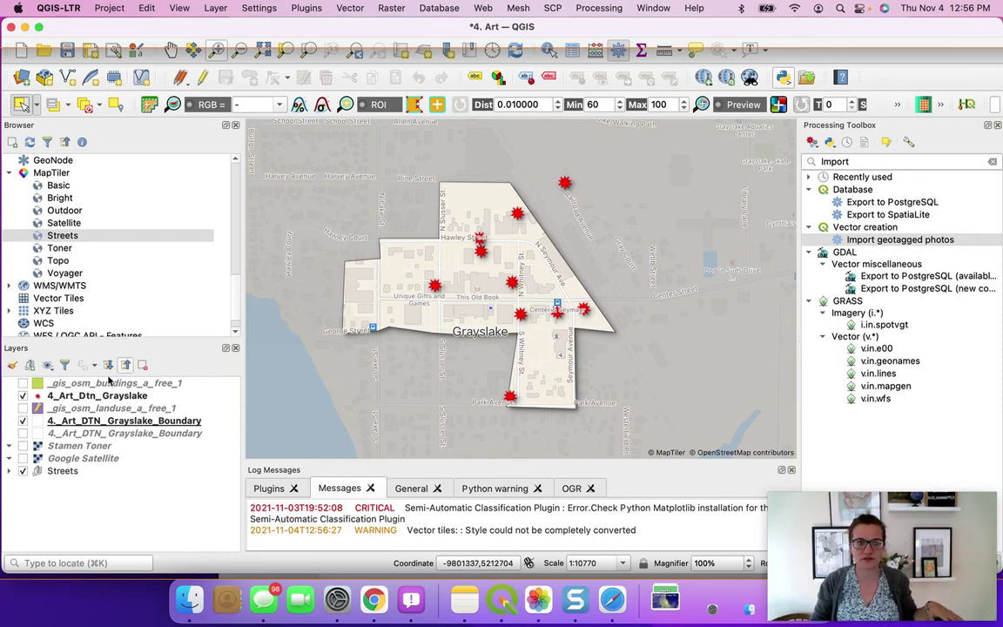
- Hide the Streets basemap and add the MapTiler Satellite basemap instead
left_click(24, 470)
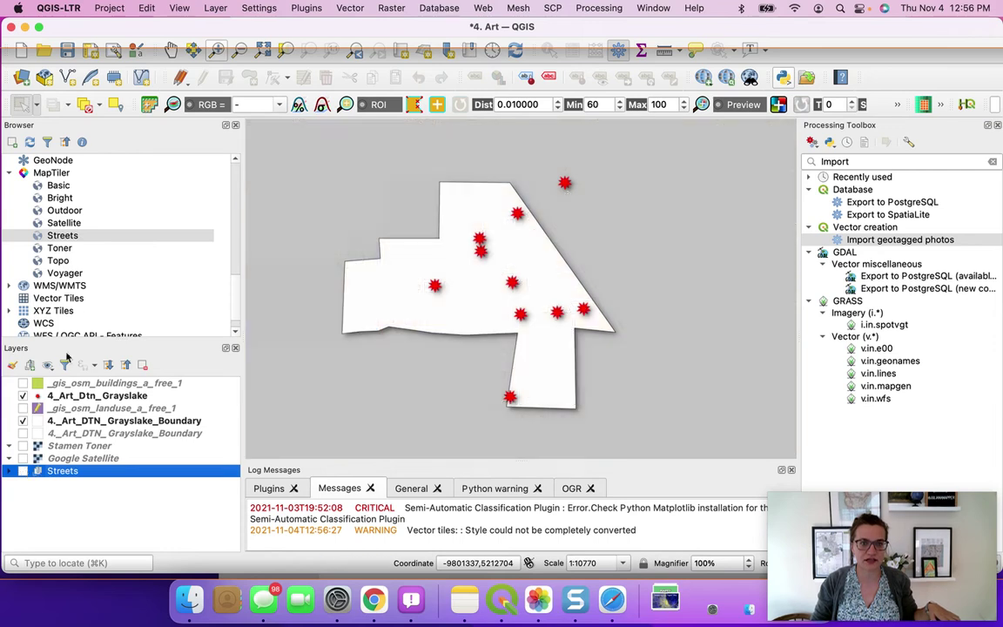
left_click(99, 263)
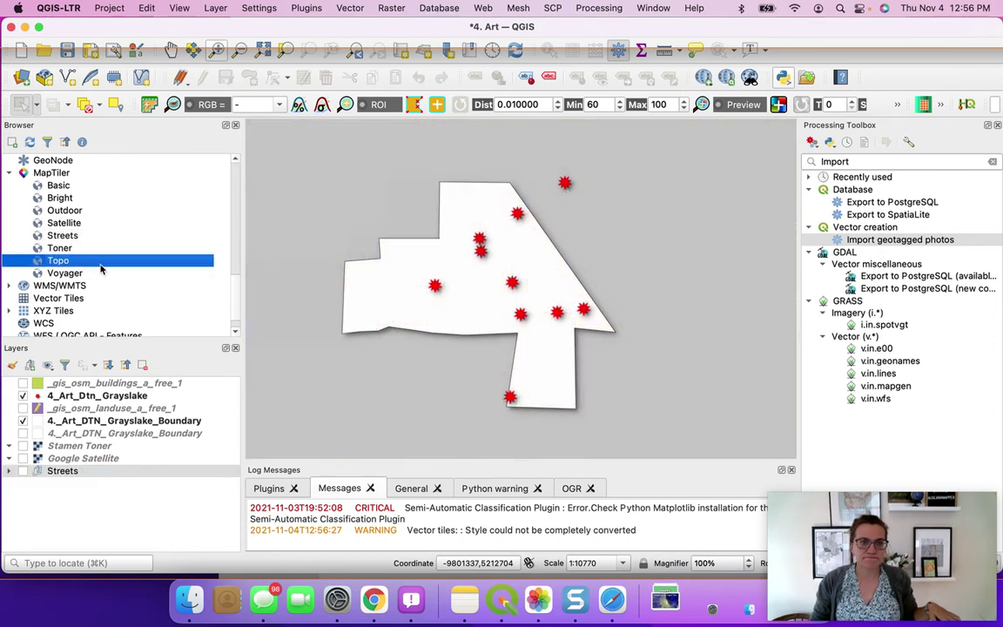
left_click(73, 222)
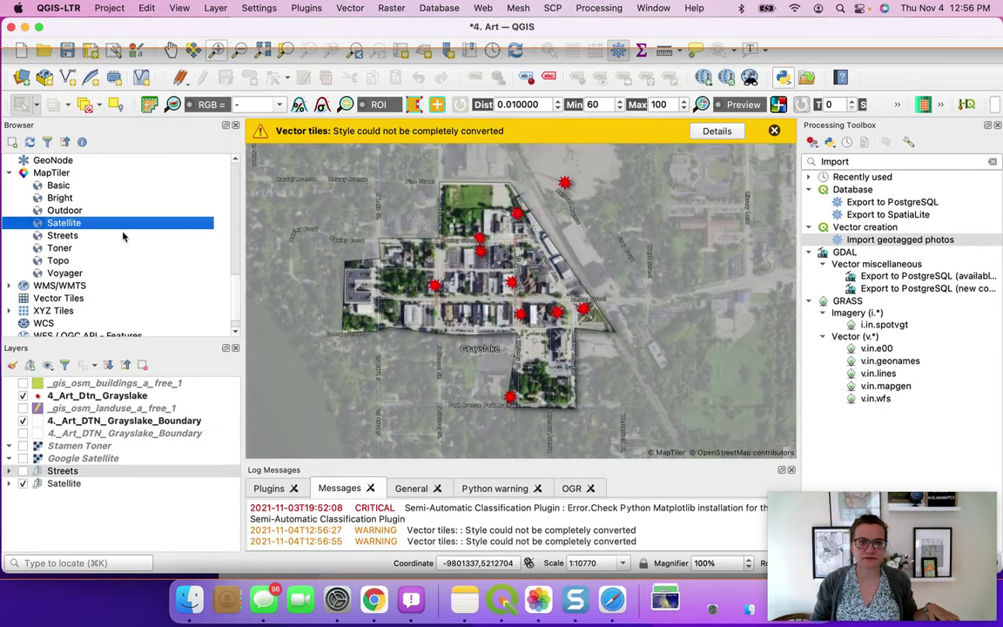
left_click(774, 131)
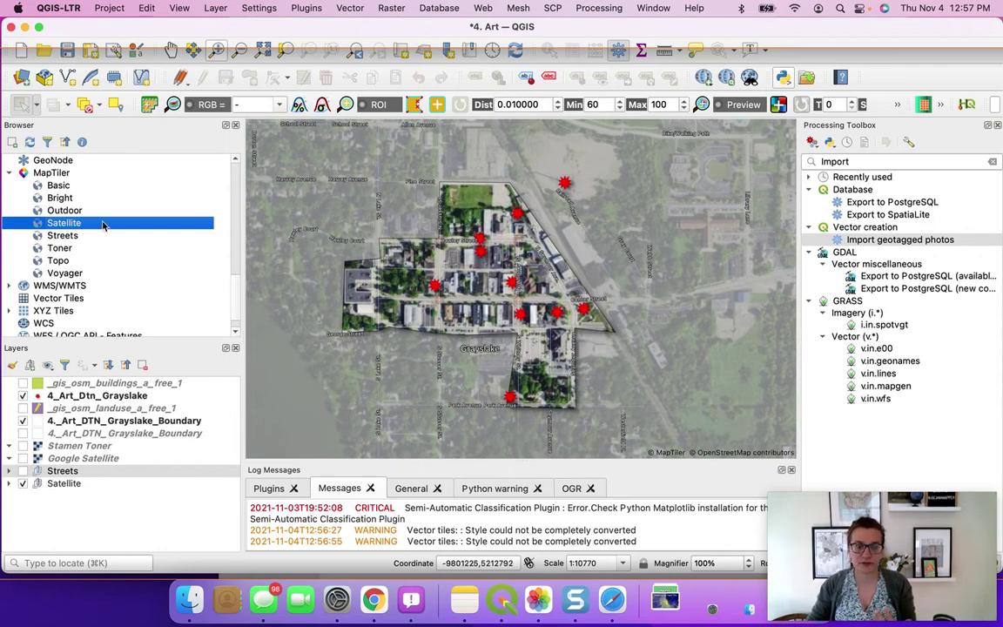
- Hide the upper 4._Art_DTN_Grayslake_Boundary layer and show the lower layer of the same name
left_click(23, 422)
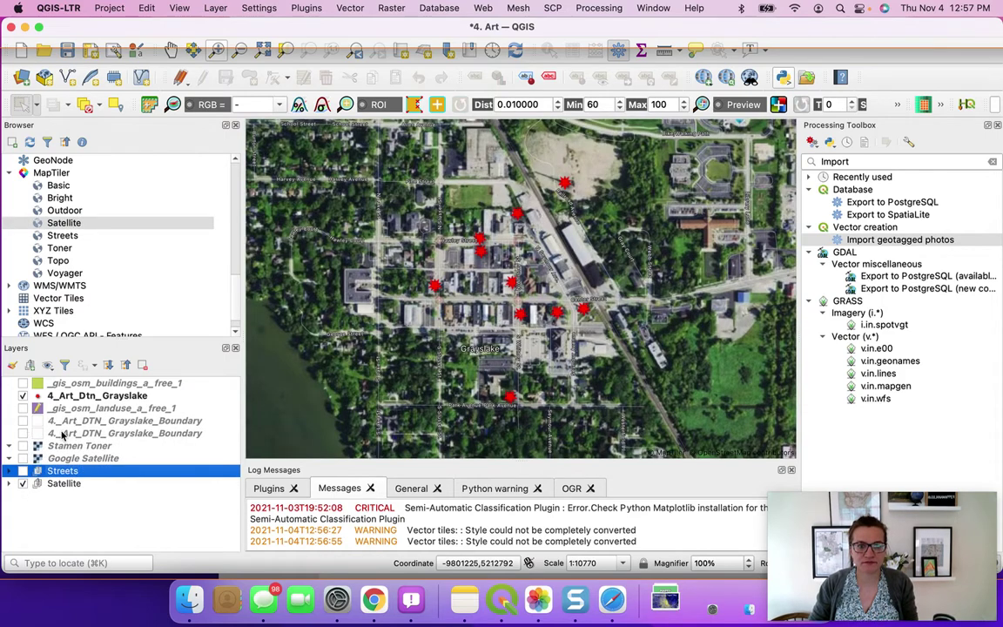
left_click(56, 432)
left_click(23, 433)
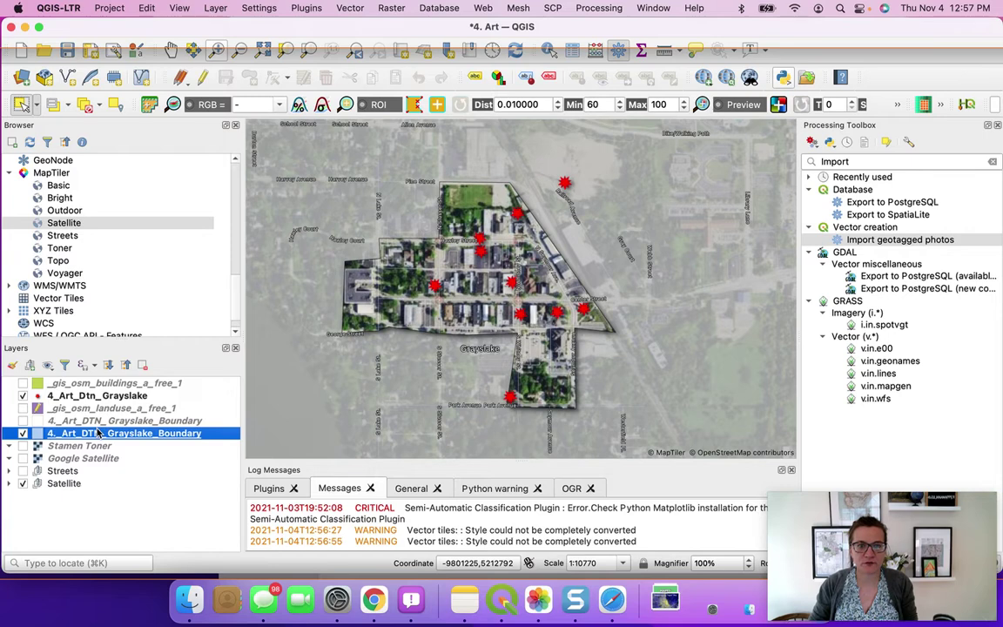
- Change the visible boundary layer's renderer from Inverted Polygons to Single Symbol and accept it
double_click(100, 433)
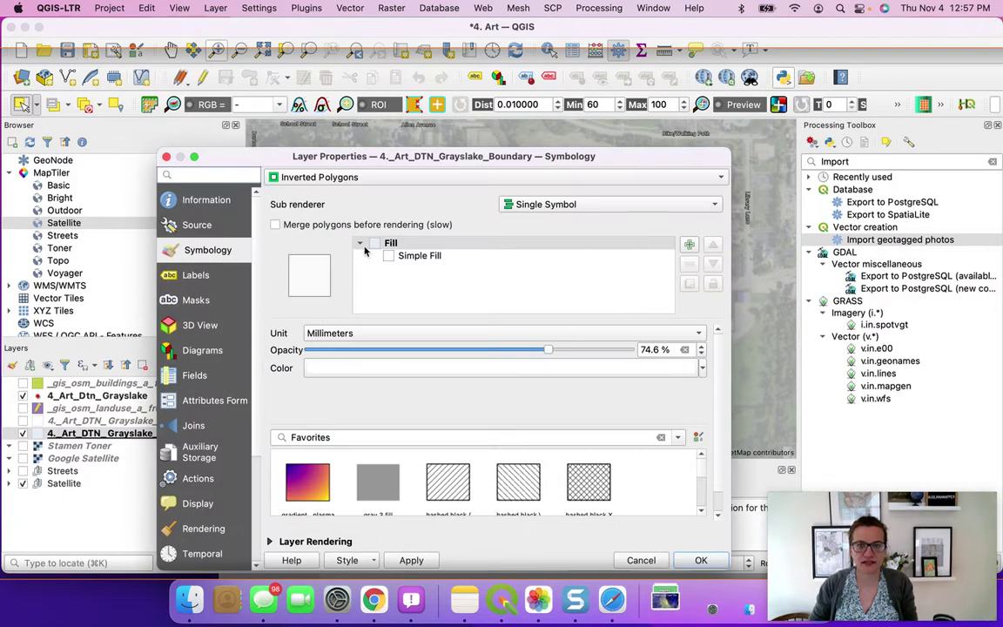
left_click(423, 179)
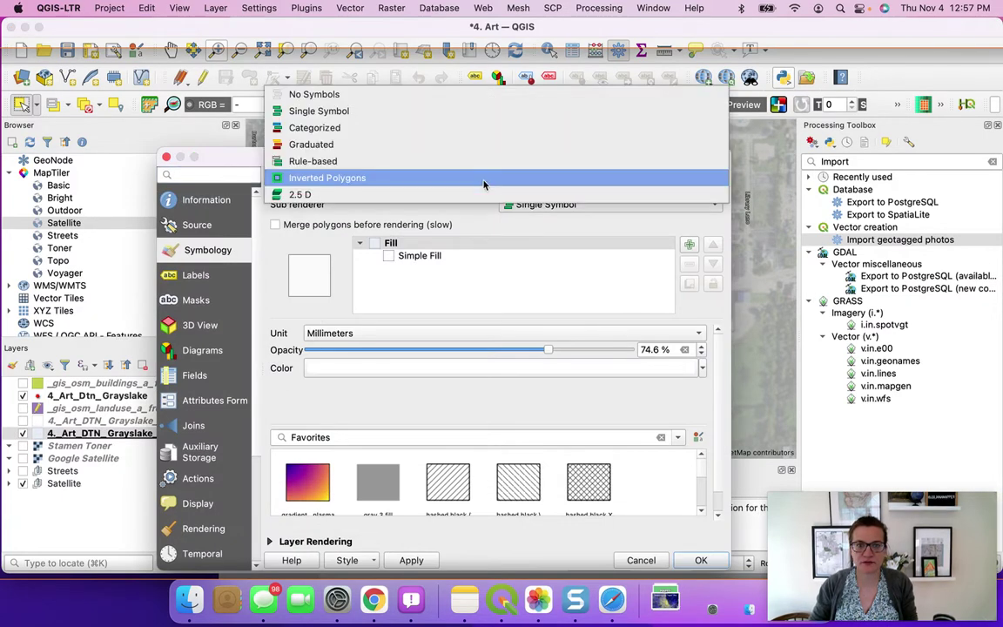
left_click(453, 111)
left_click(701, 560)
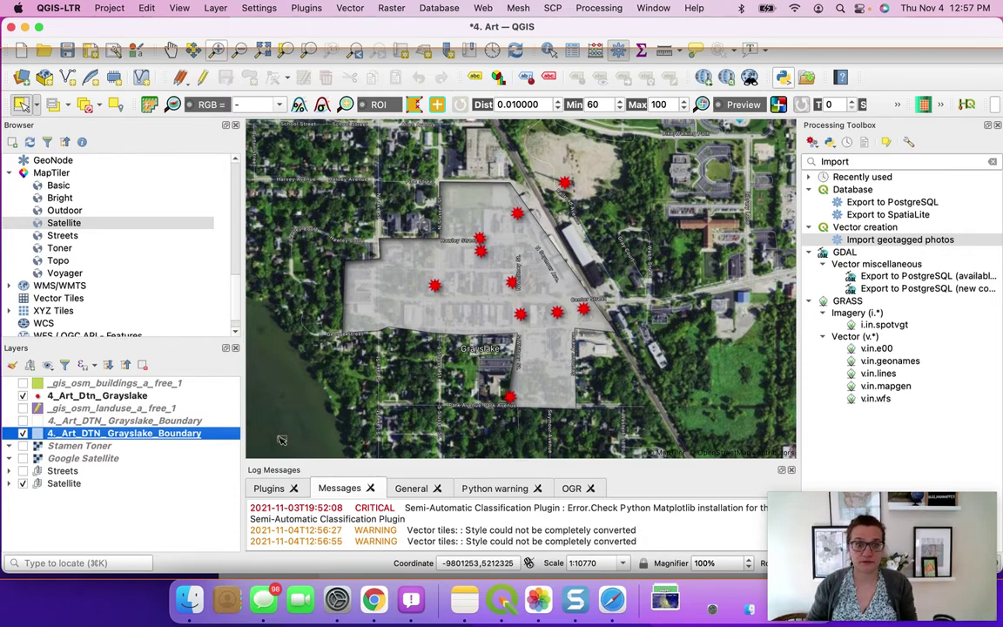
- Duplicate the visible 4._Art_DTN_Grayslake_Boundary layer, hide the original and show the copy
right_click(128, 438)
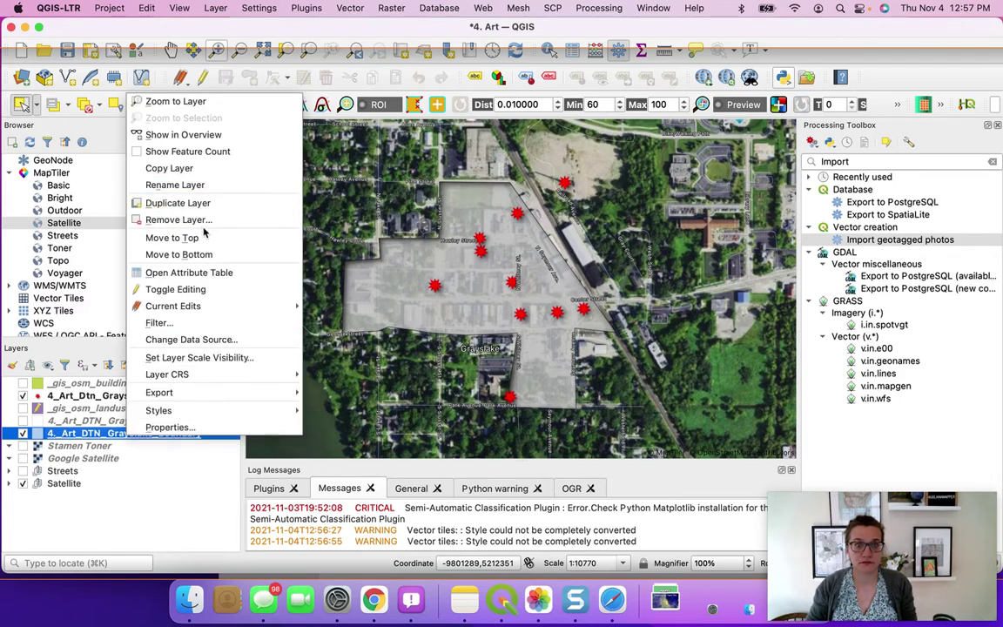
left_click(183, 202)
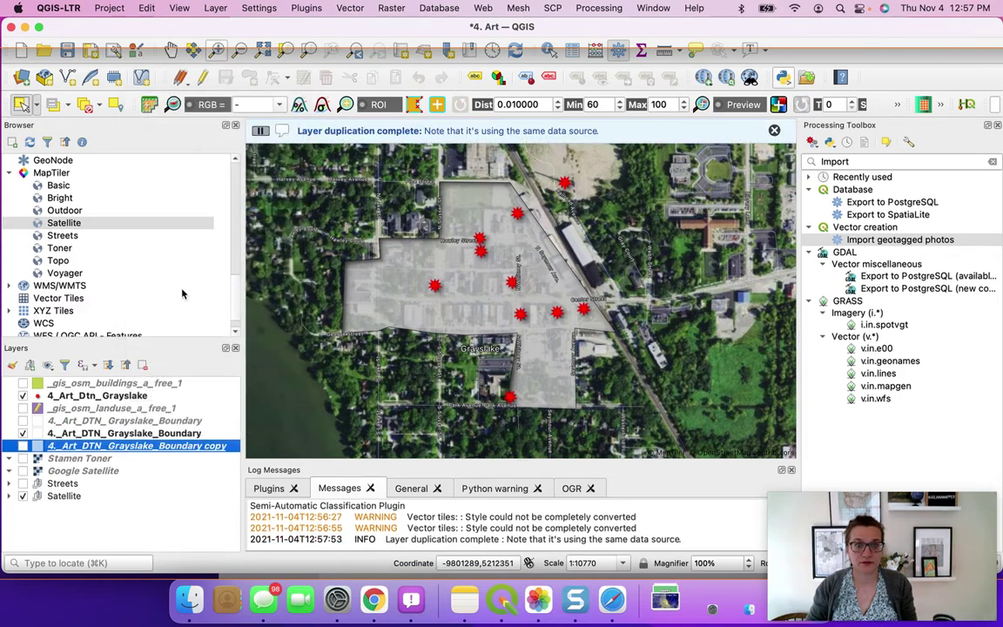
left_click(24, 433)
left_click(23, 446)
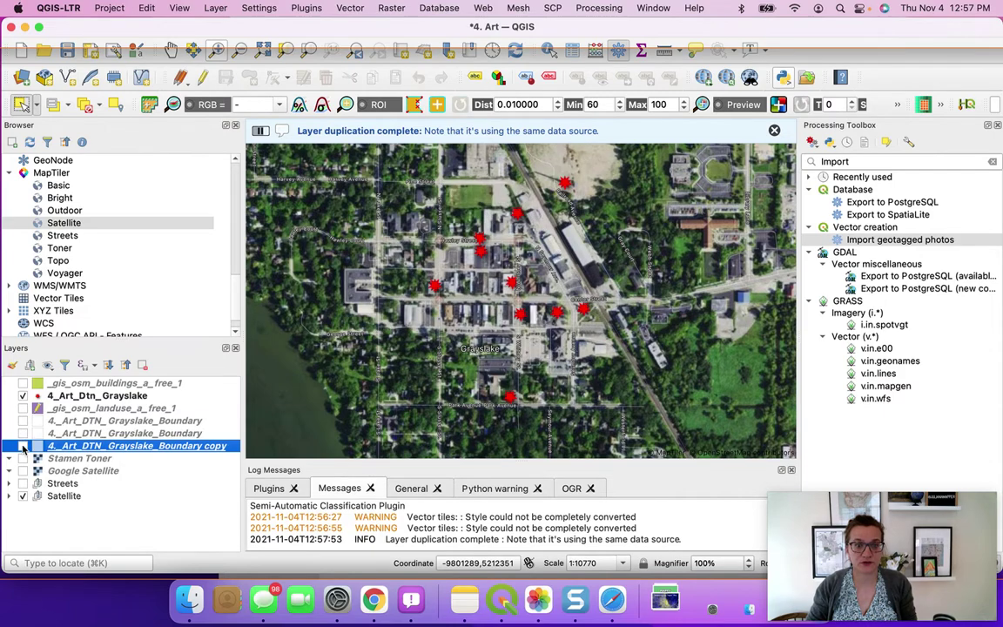
- Open the boundary copy's symbology and disable its Simple Fill symbol layer
double_click(100, 446)
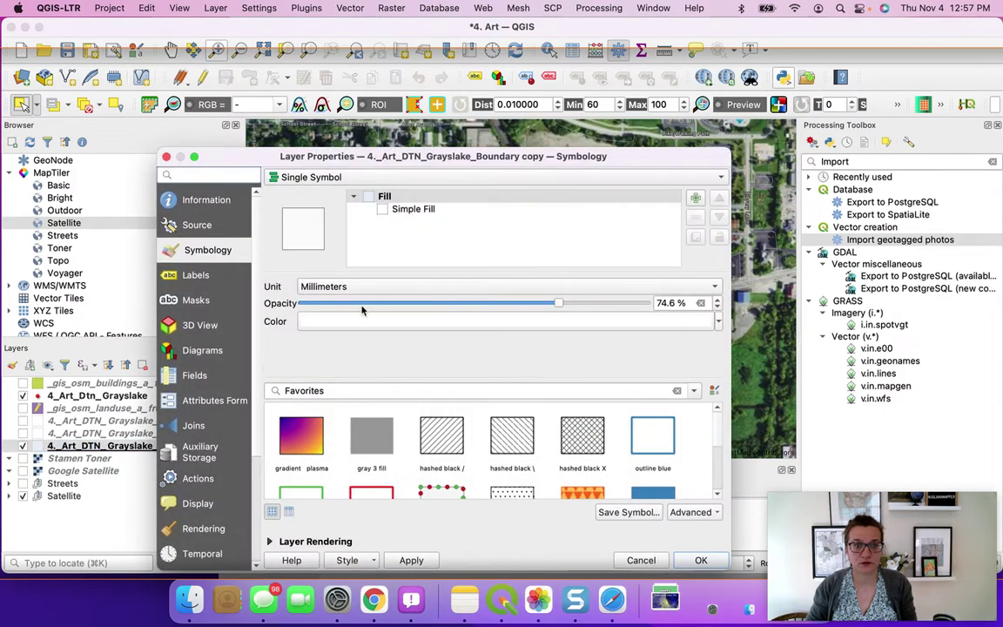
left_click(398, 210)
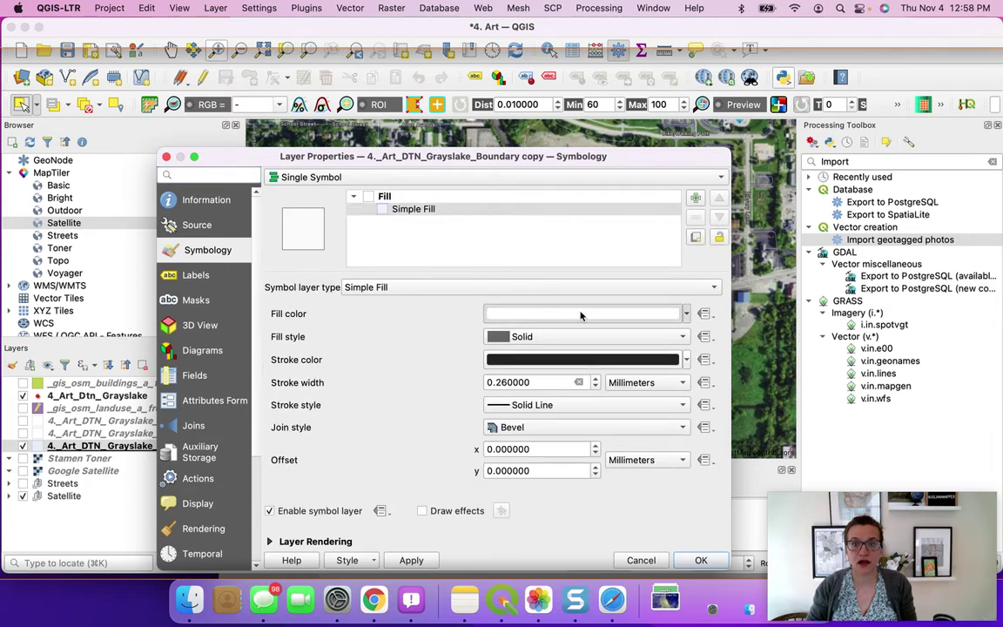
left_click(581, 315)
left_click(539, 409)
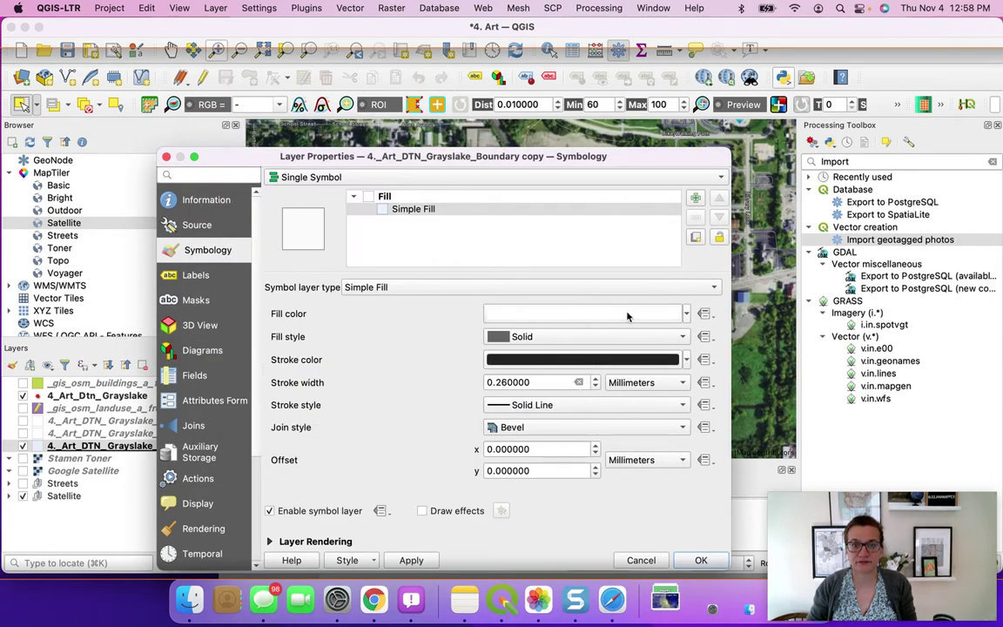
scroll(503, 448, "up", 1)
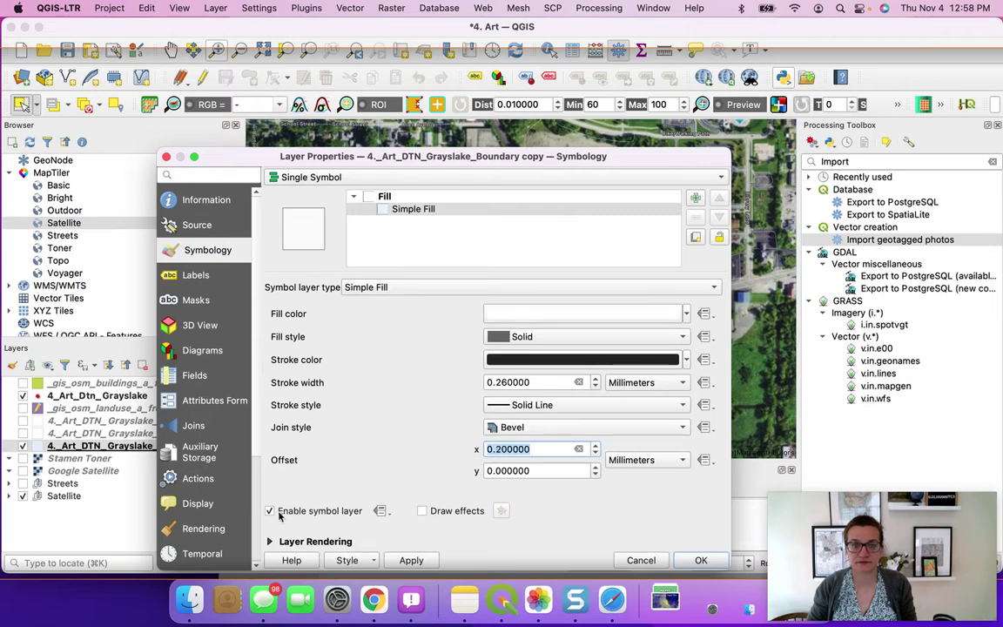
left_click(269, 510)
- Turn off draw effects in the boundary copy's layer rendering and accept the symbology
left_click(270, 541)
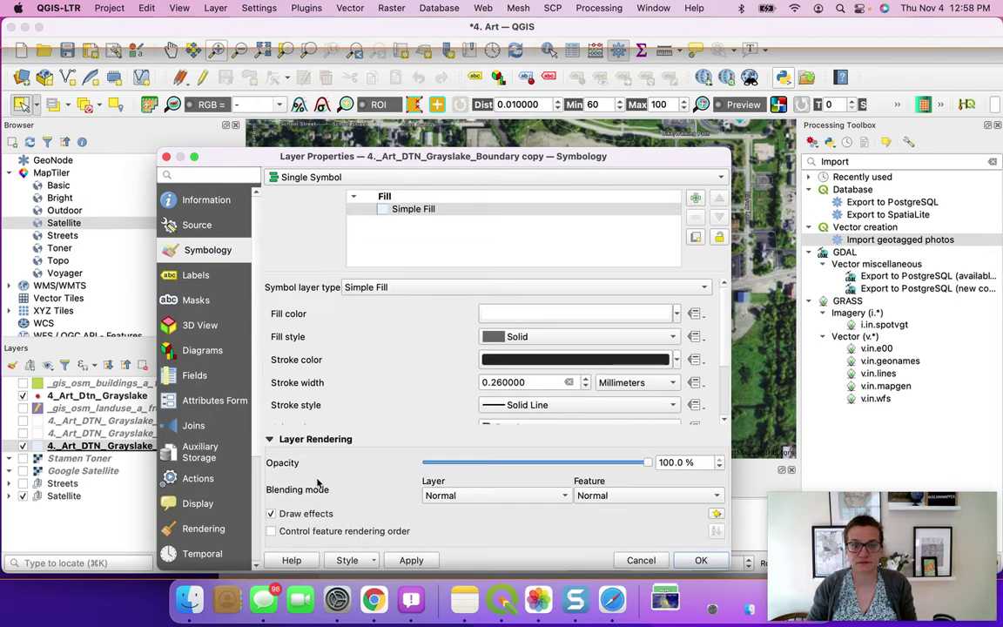
left_click(271, 514)
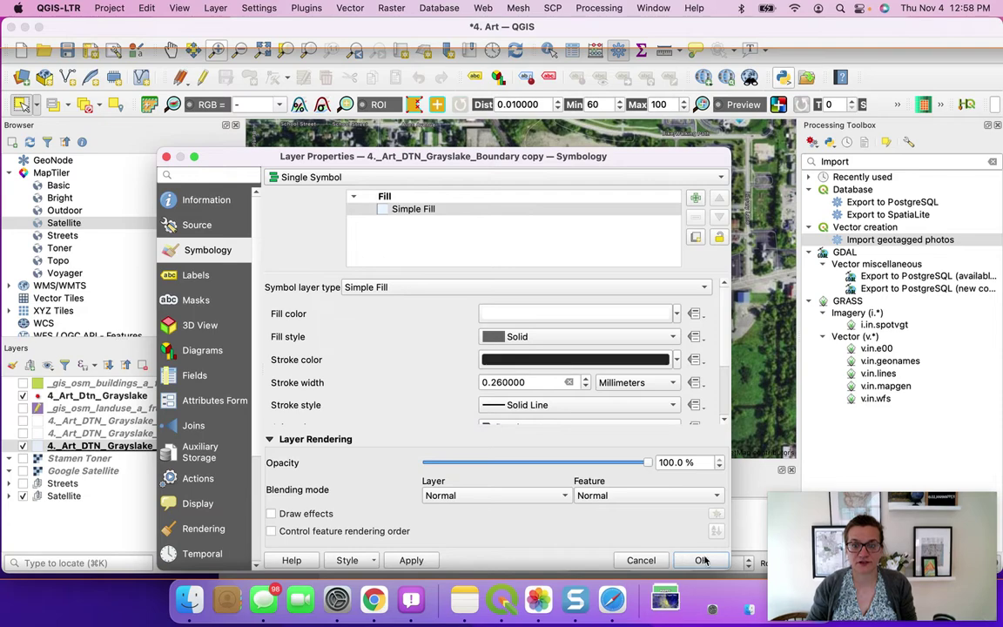
left_click(701, 560)
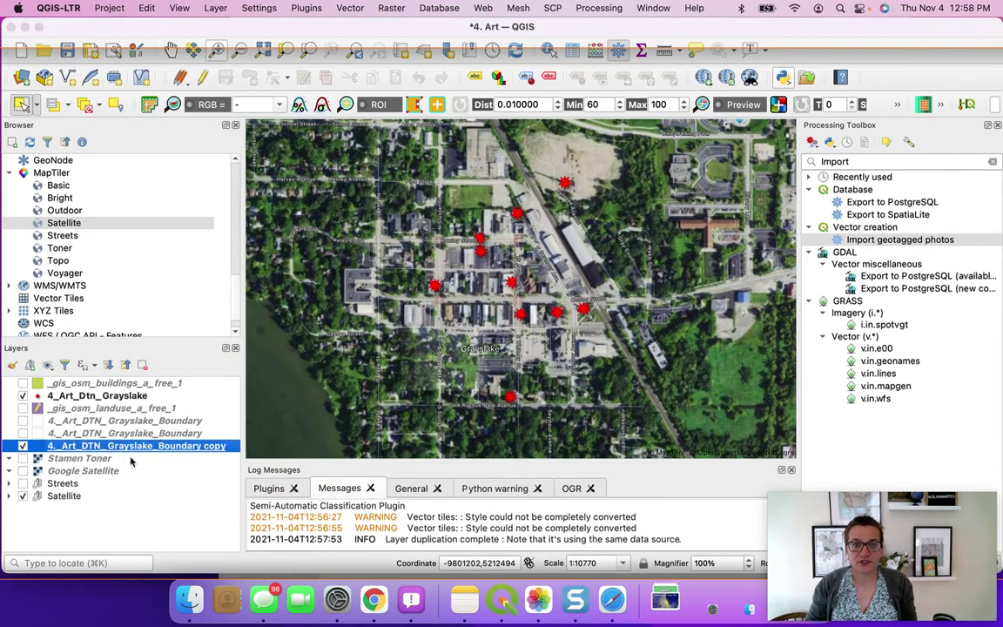
- Give the boundary copy the gray 3 fill symbol and accept the symbology
double_click(124, 449)
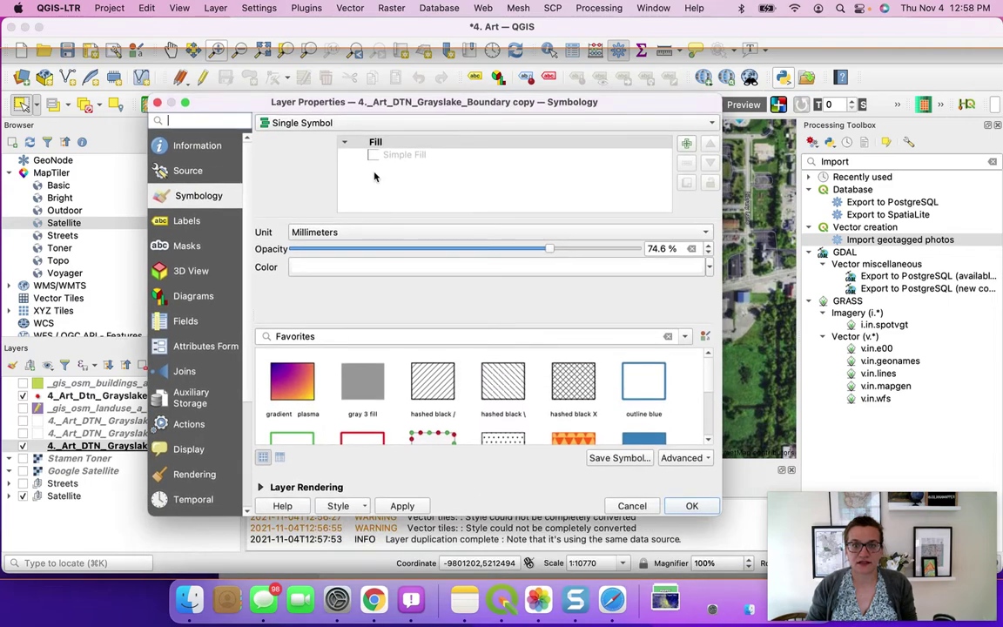
left_click(690, 506)
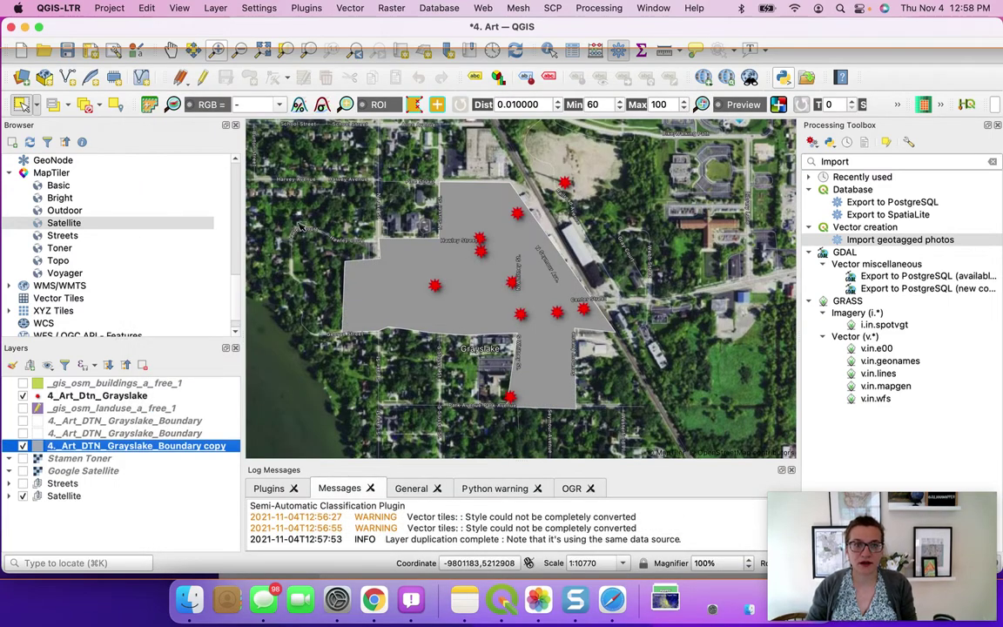
- Make the boundary copy editable, hide the 4_Art_Dtn_Grayslake points and delete the copy's downtown polygon
left_click(202, 78)
left_click_drag(306, 142, 648, 421)
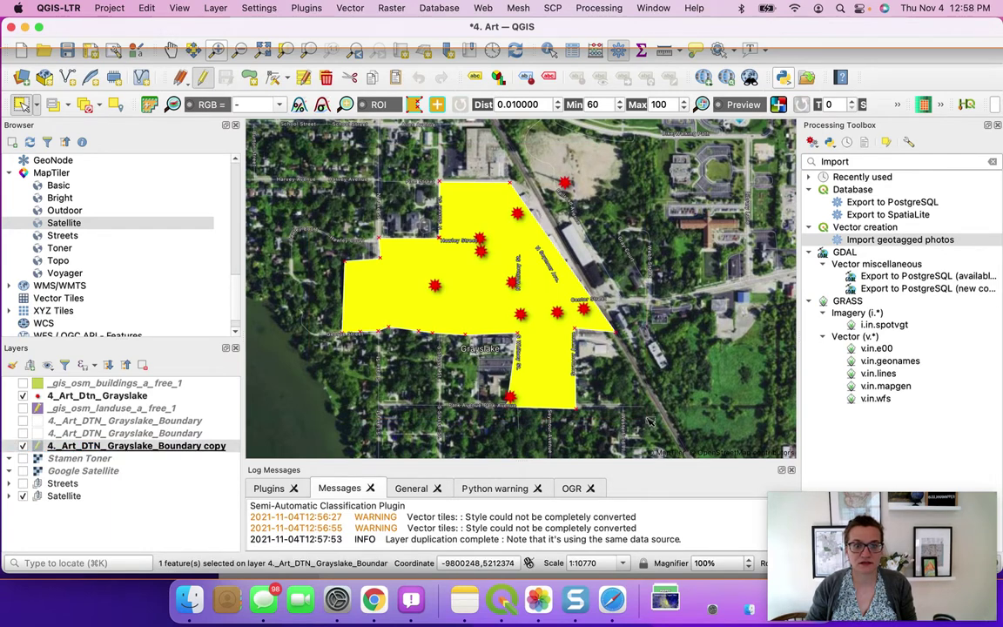
left_click(23, 395)
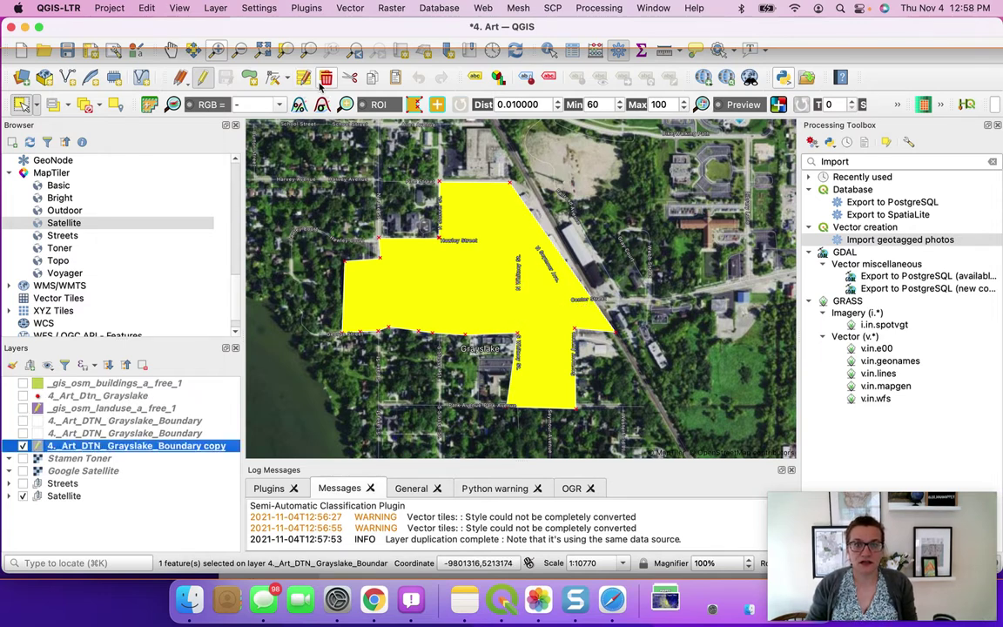
key("Delete")
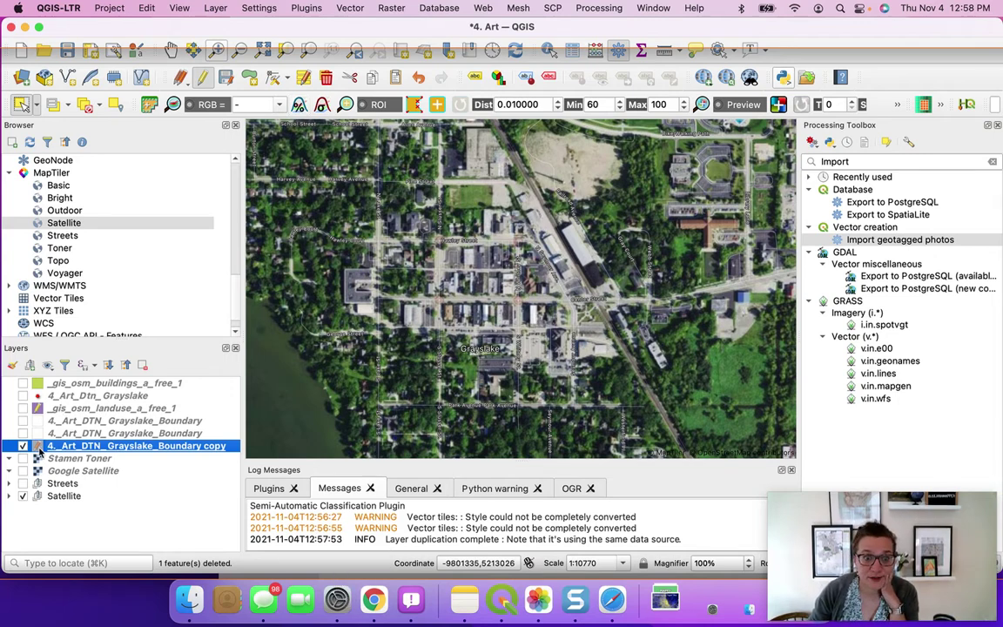
- Switch the basemap from Satellite to Streets
left_click(23, 495)
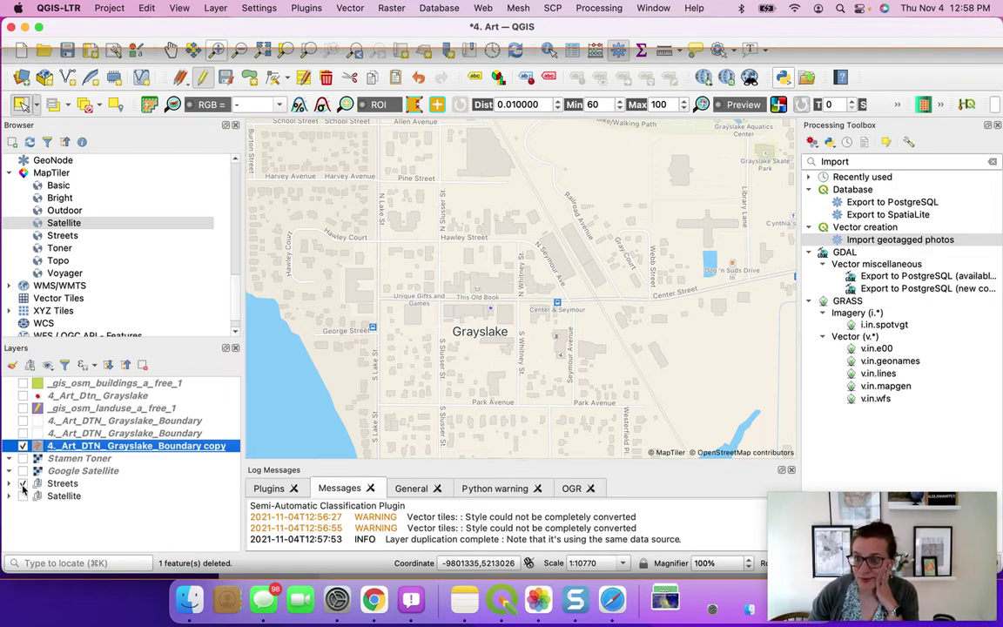
left_click(23, 484)
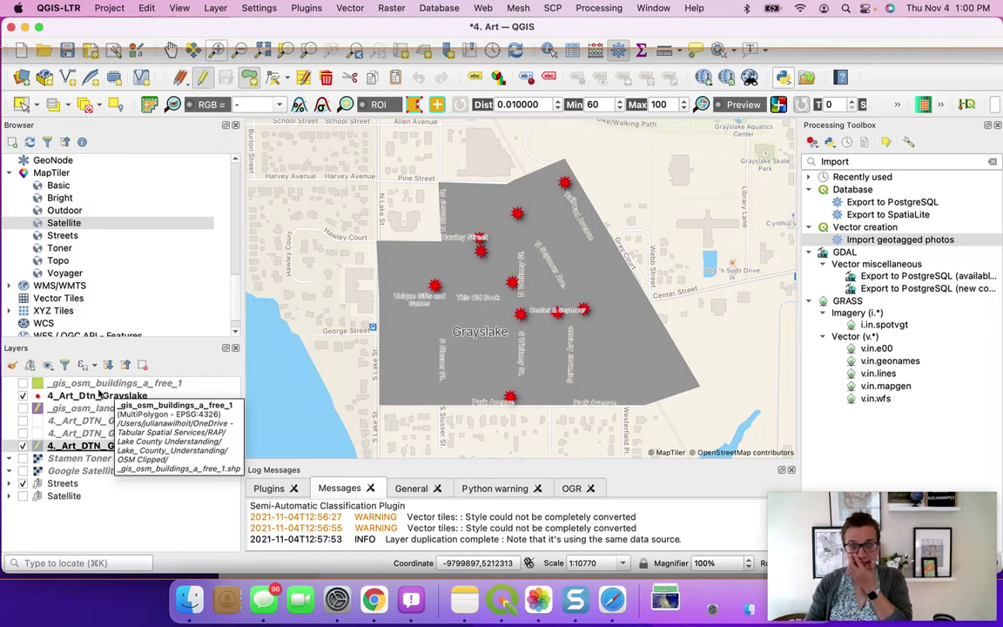
- Compare the boundary copy's polygon with the two original boundary layers by showing each one alone over the Streets basemap
left_click(24, 445)
left_click(23, 446)
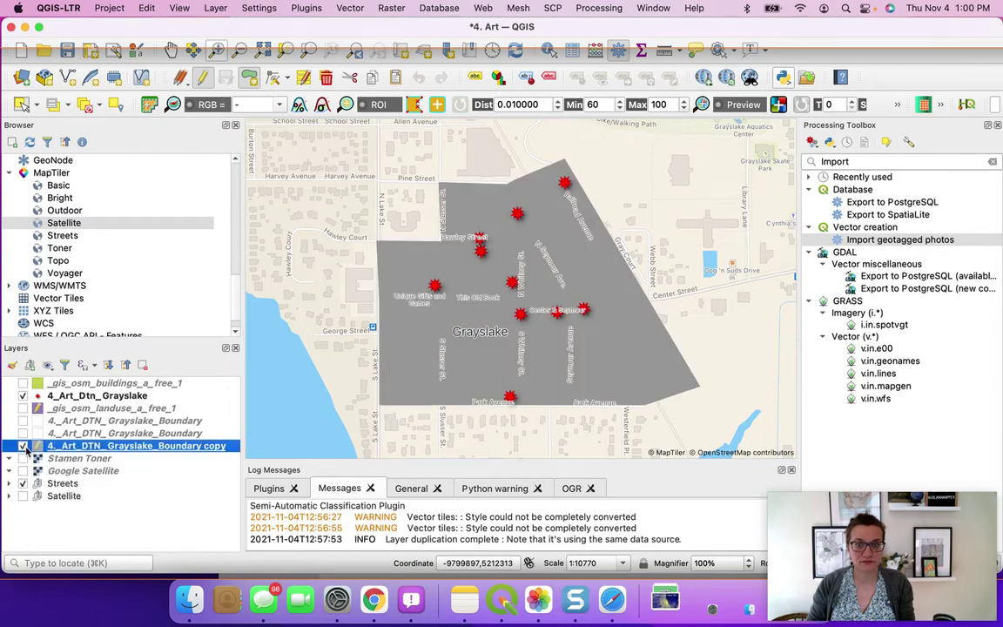
left_click(24, 446)
left_click(24, 432)
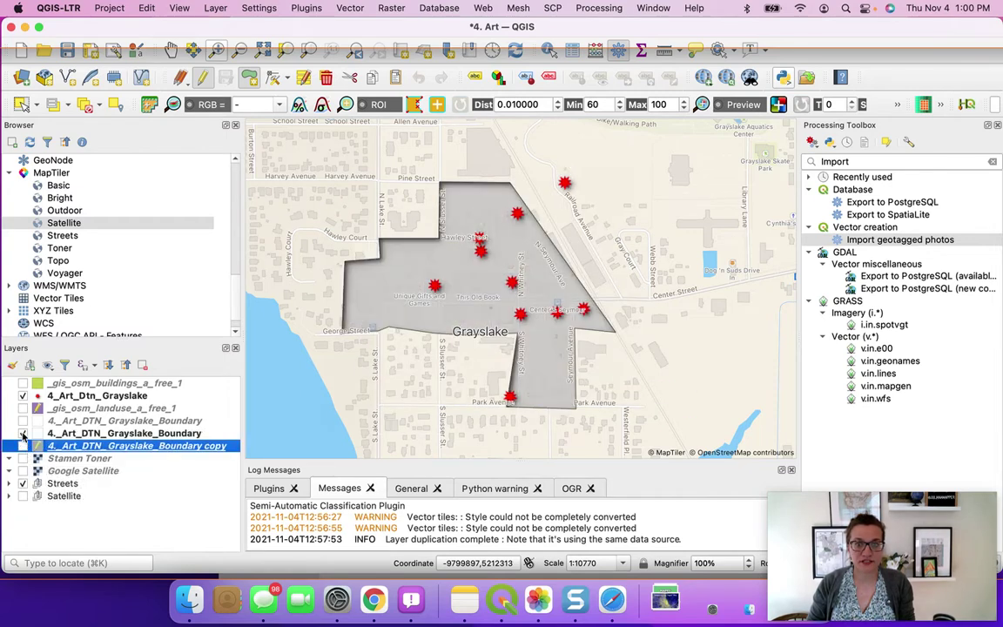
left_click(24, 432)
left_click(23, 421)
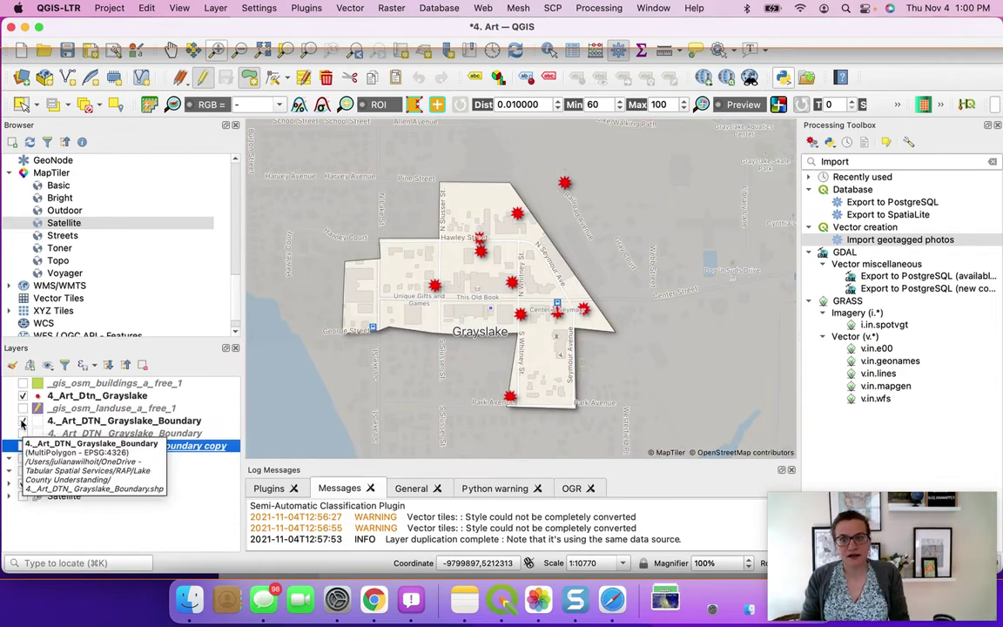
left_click(23, 420)
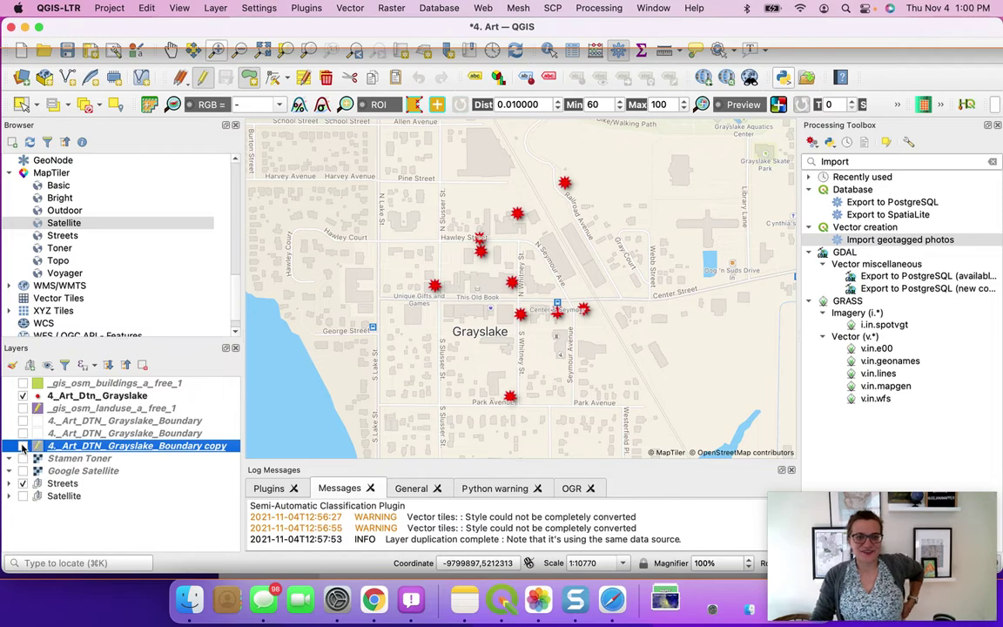
- Show only the boundary copy among the boundary layers and save the project
left_click(23, 446)
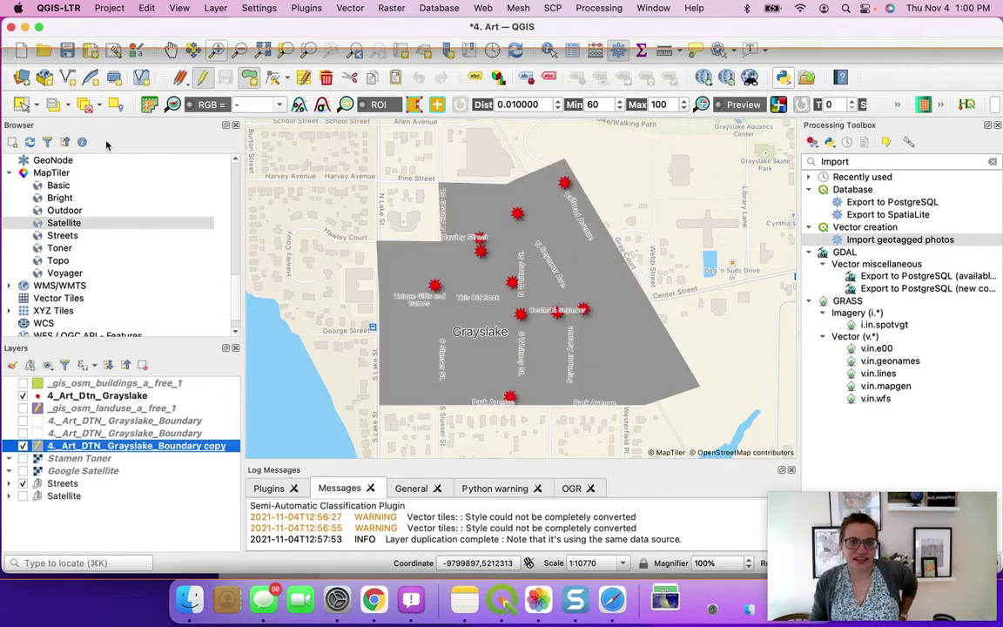
left_click(69, 56)
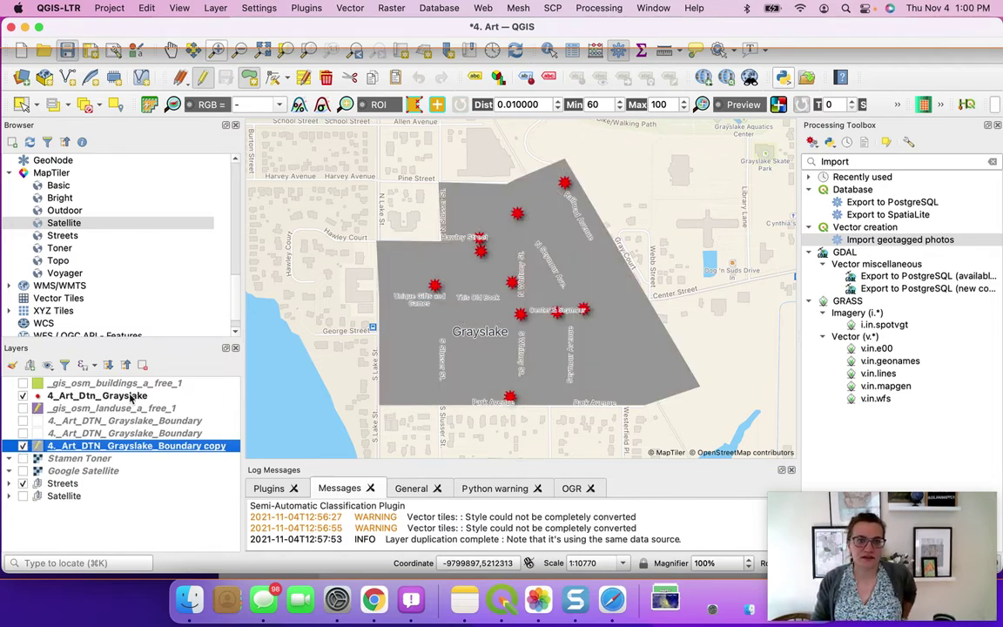
- Change the boundary copy's renderer to Inverted Polygons in its symbology
right_click(127, 451)
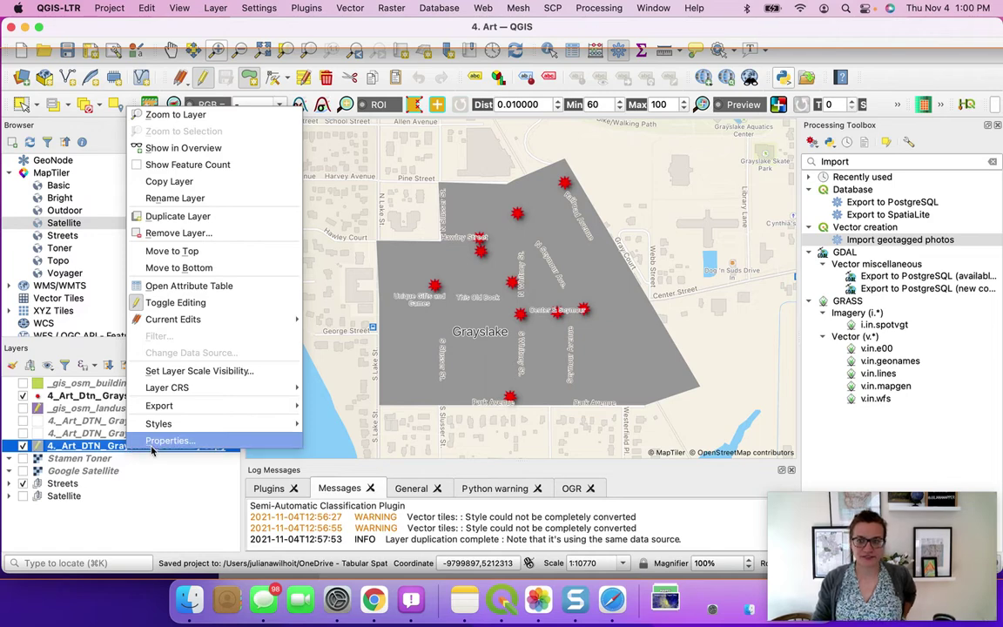
left_click(152, 450)
left_click(339, 127)
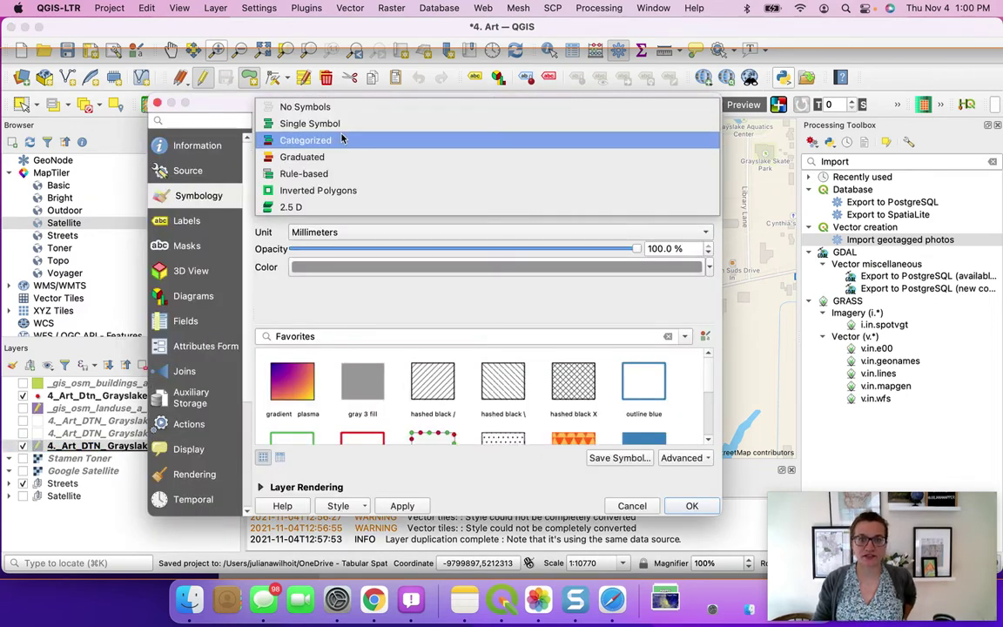
left_click(340, 191)
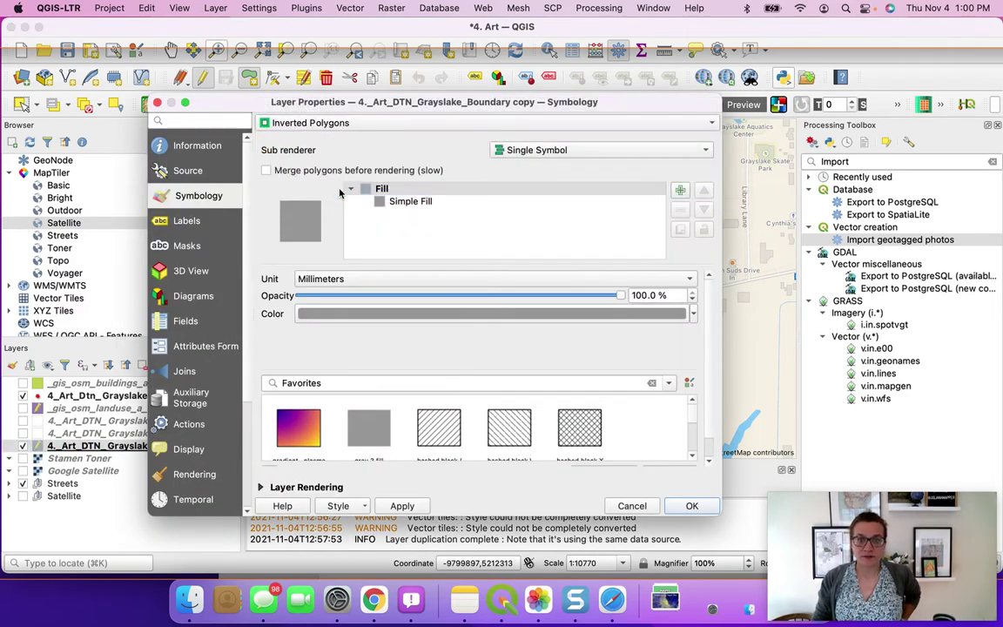
- Set the fill color of the boundary copy's Simple Fill symbol layer to white
left_click(488, 201)
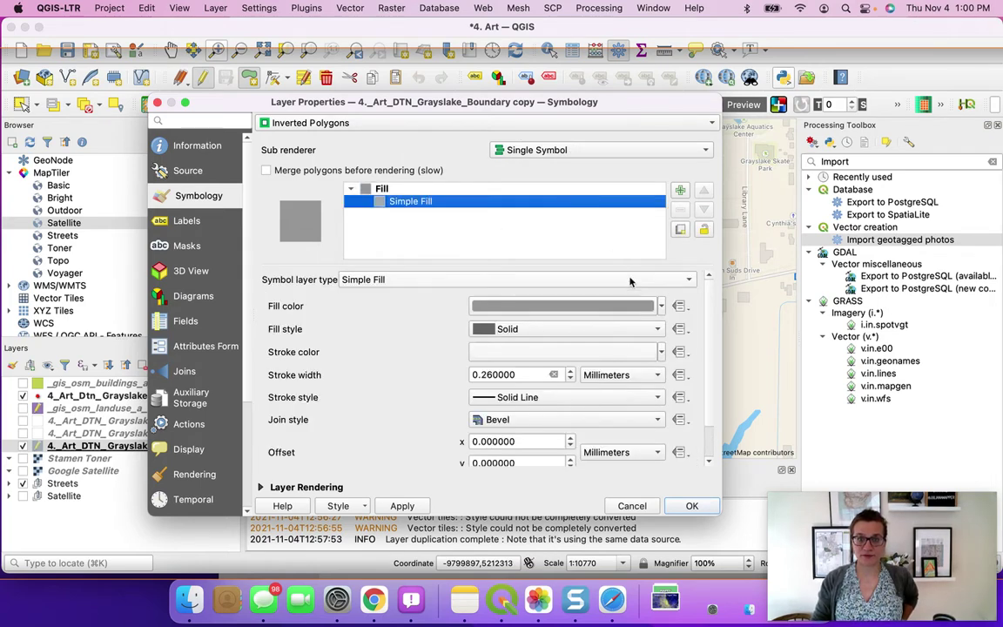
left_click(659, 306)
left_click_drag(513, 387, 427, 420)
left_click(426, 420)
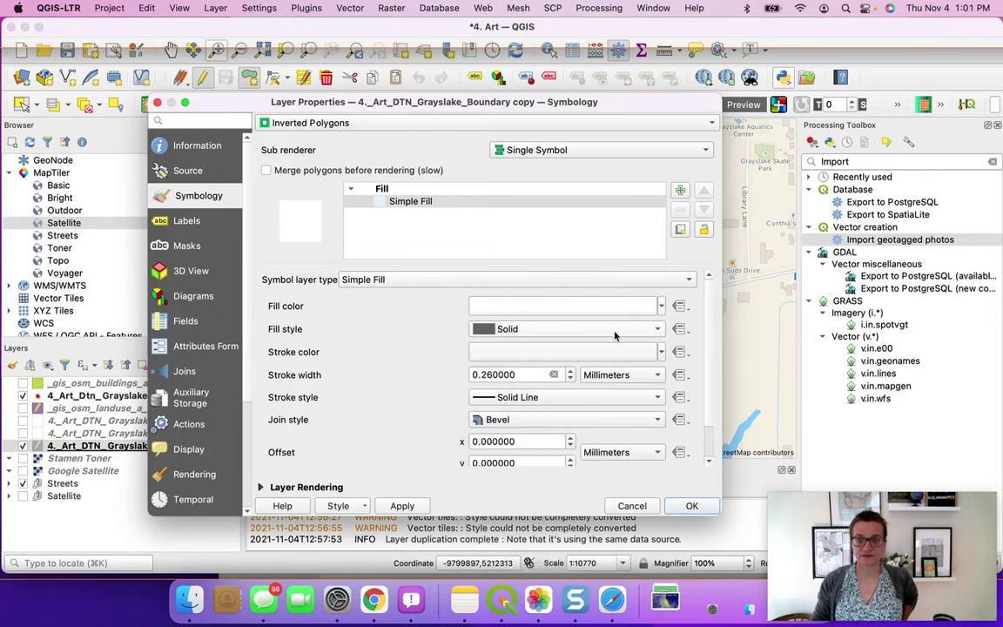
- Turn on draw effects in the boundary copy's layer rendering with the Inner Shadow effect, and apply the symbology
scroll(710, 430, "down", 2)
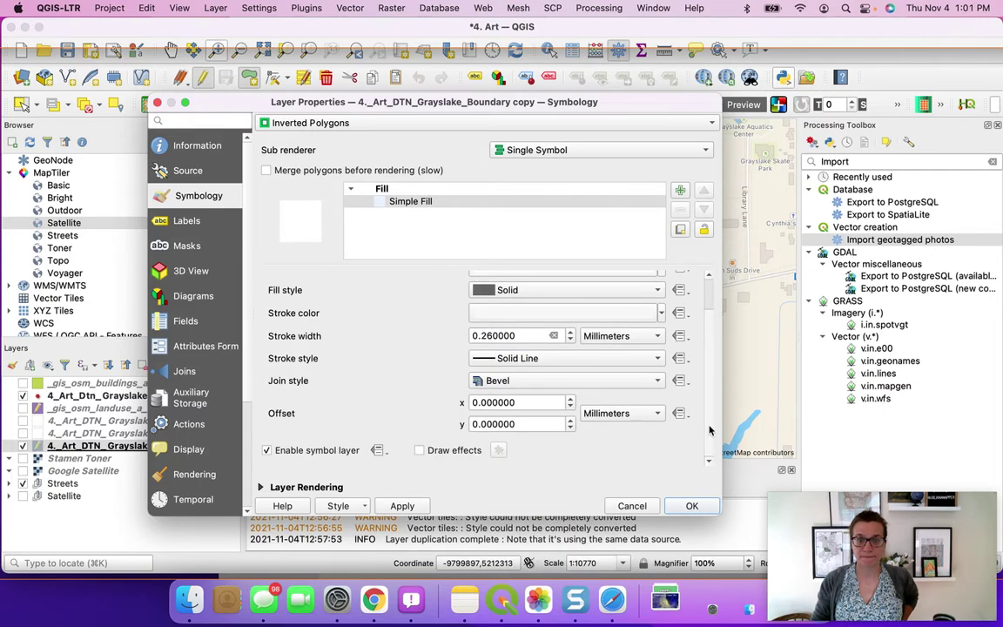
left_click(261, 485)
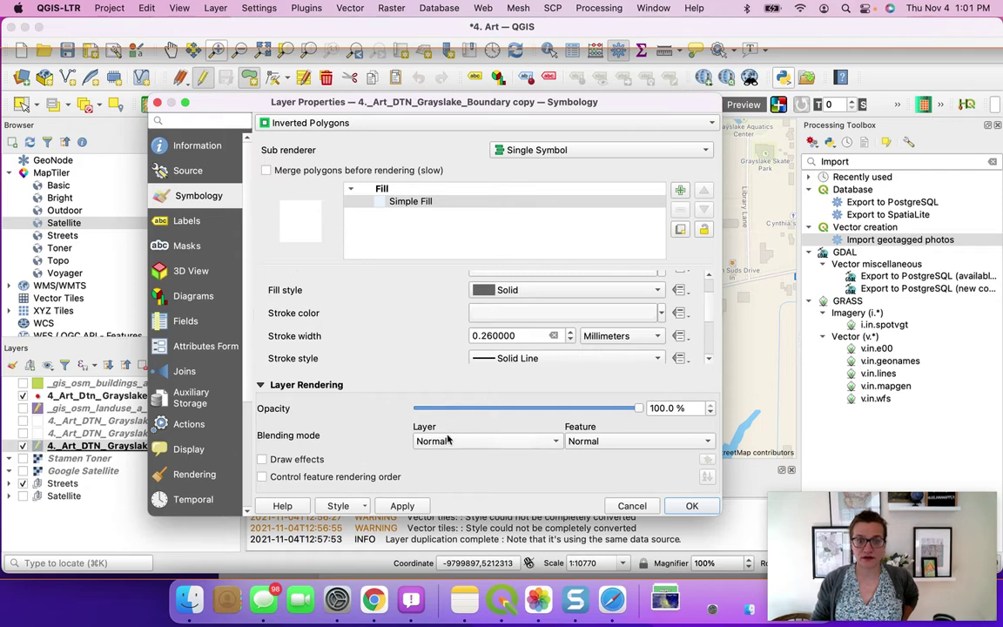
left_click(262, 459)
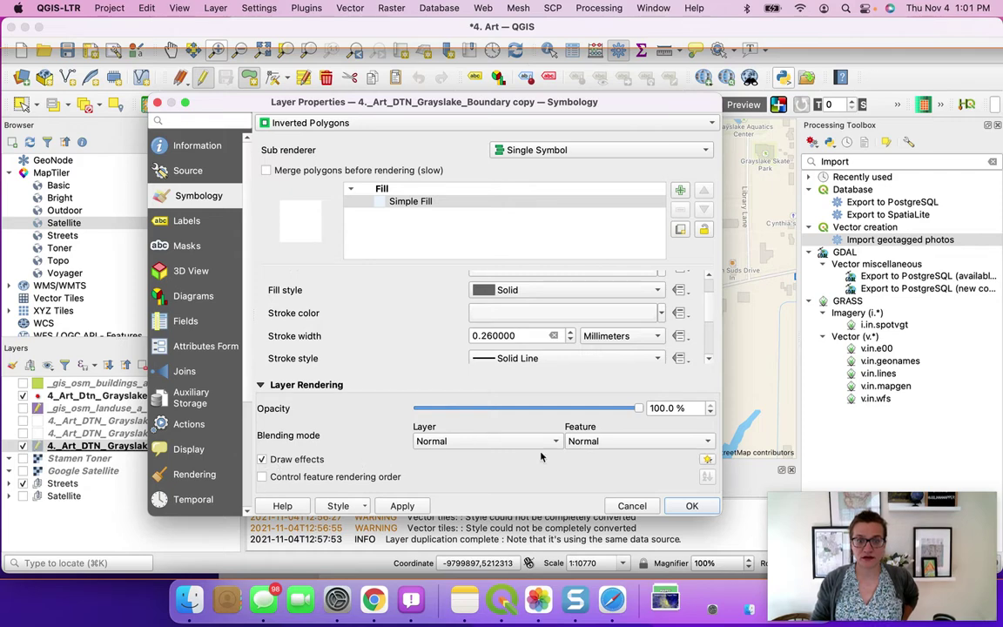
left_click(707, 458)
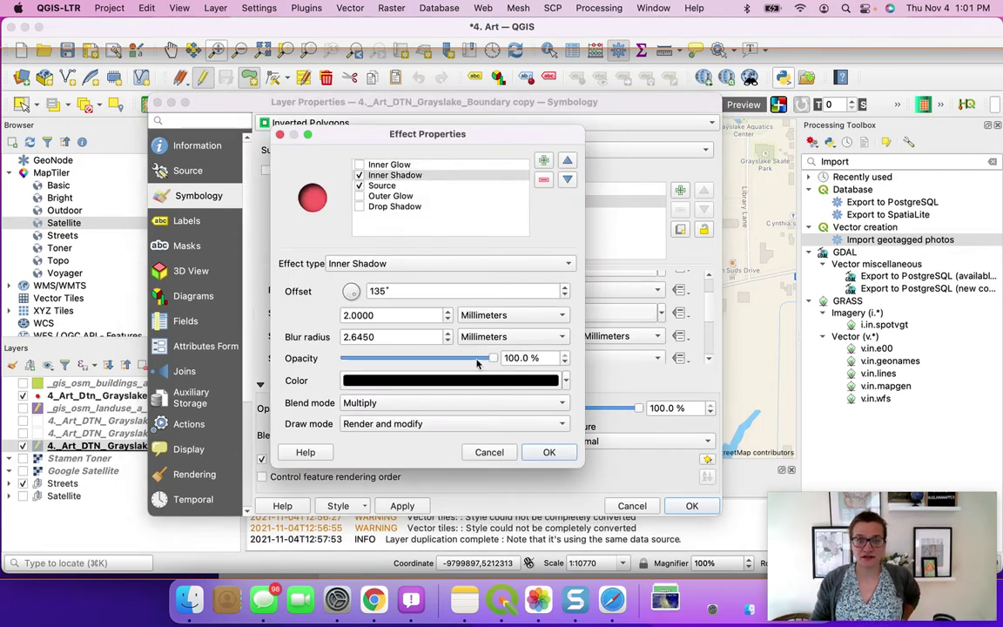
left_click(549, 451)
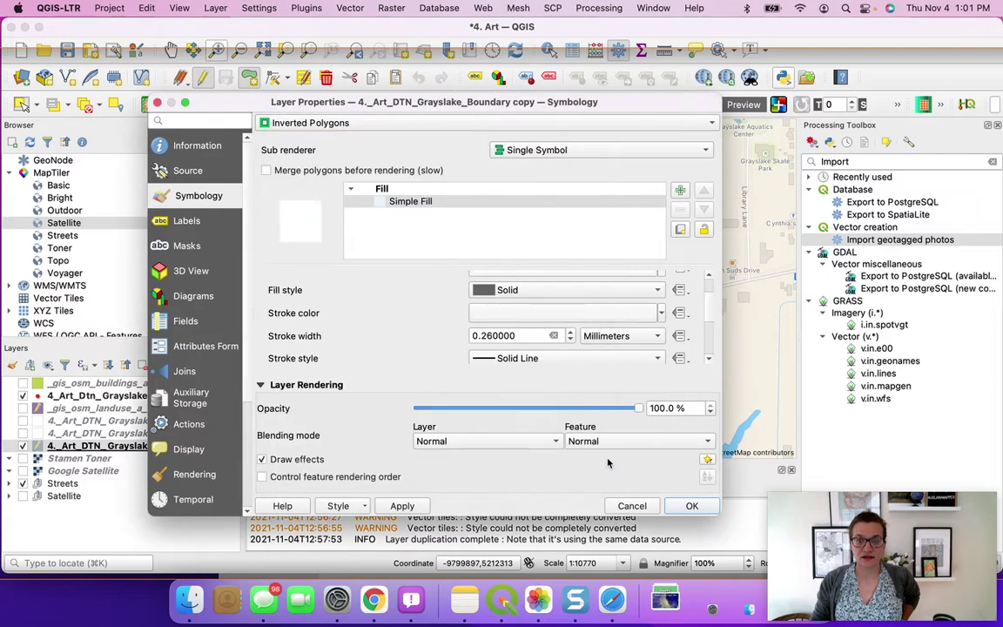
left_click(402, 505)
left_click_drag(428, 108, 456, 115)
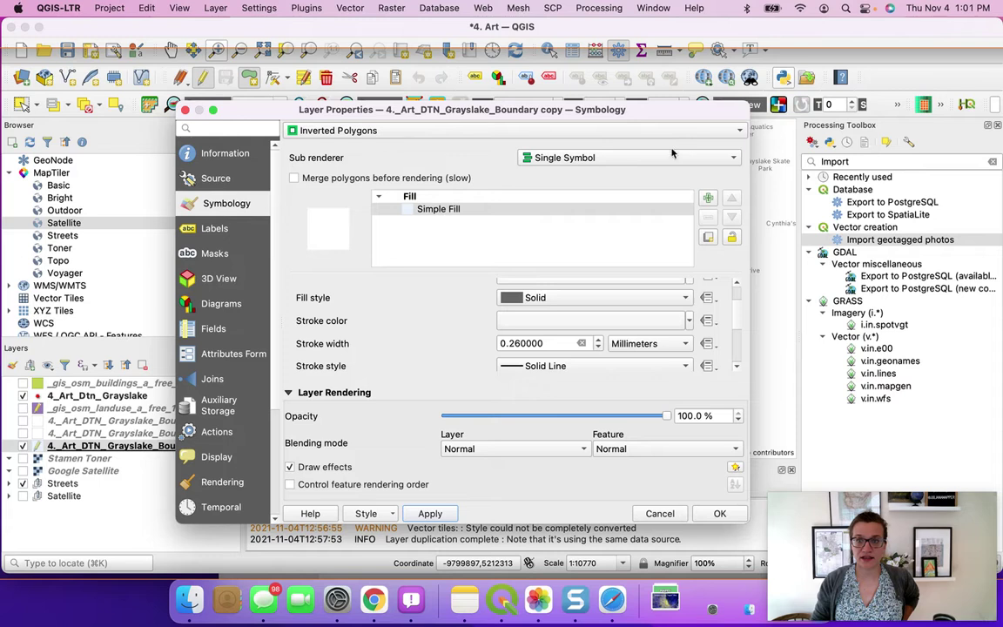
- Lower the boundary copy's layer opacity to 65.9 % and accept the symbology
left_click(476, 199)
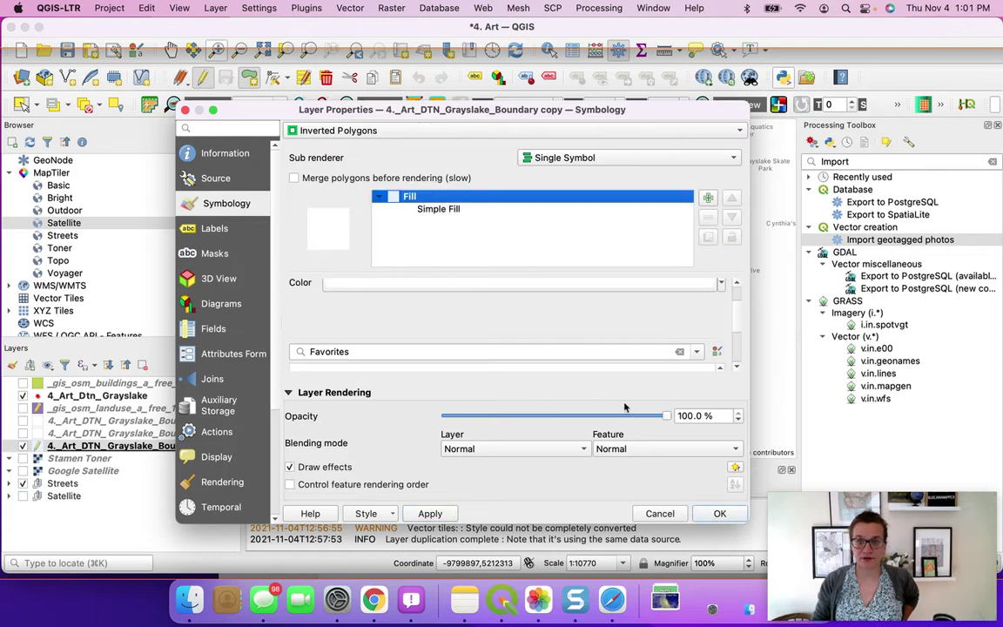
left_click_drag(664, 421, 590, 421)
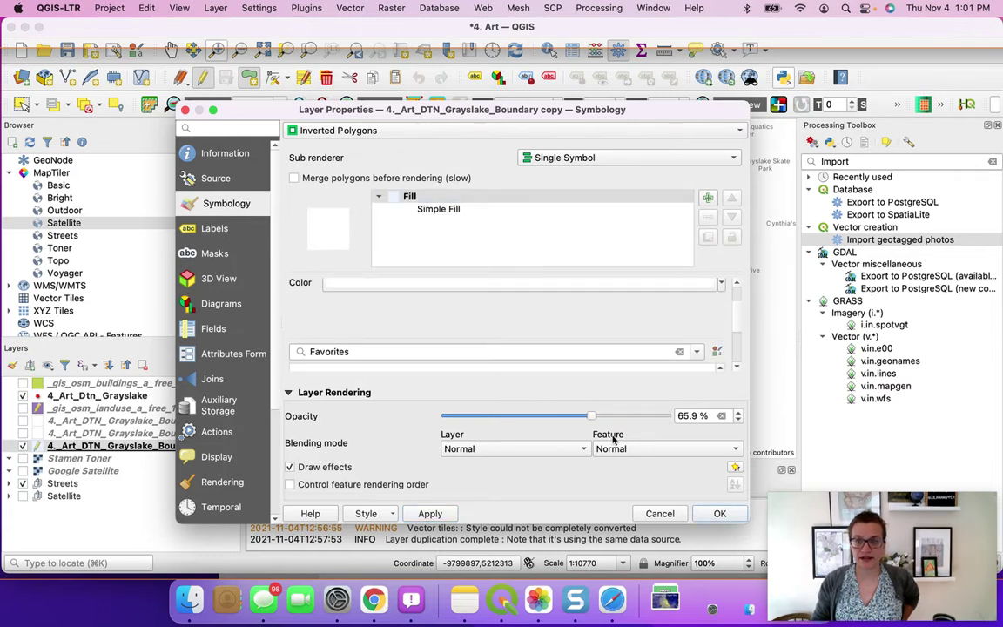
left_click(430, 513)
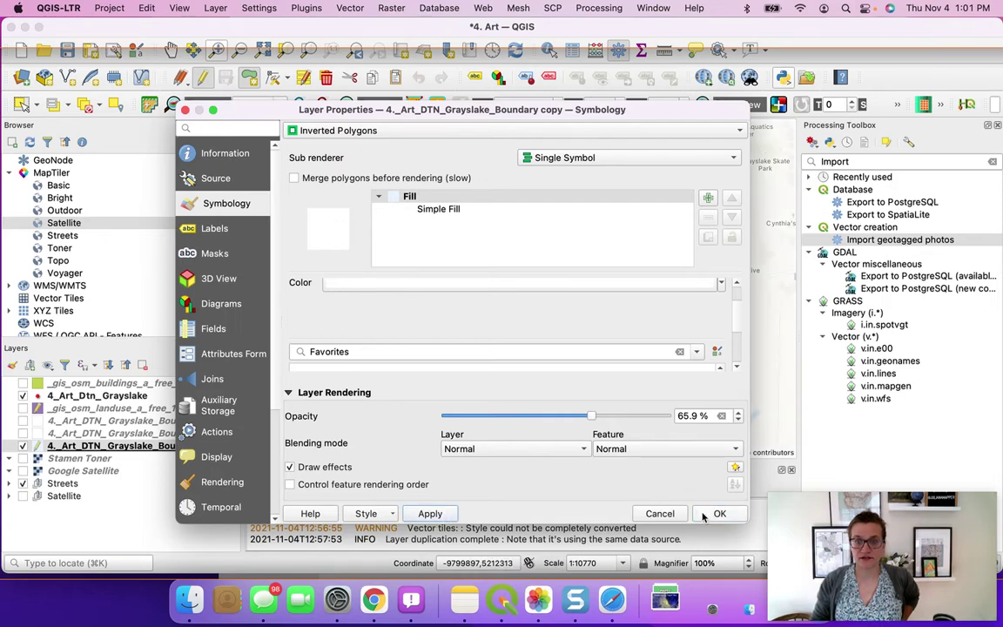
left_click(712, 513)
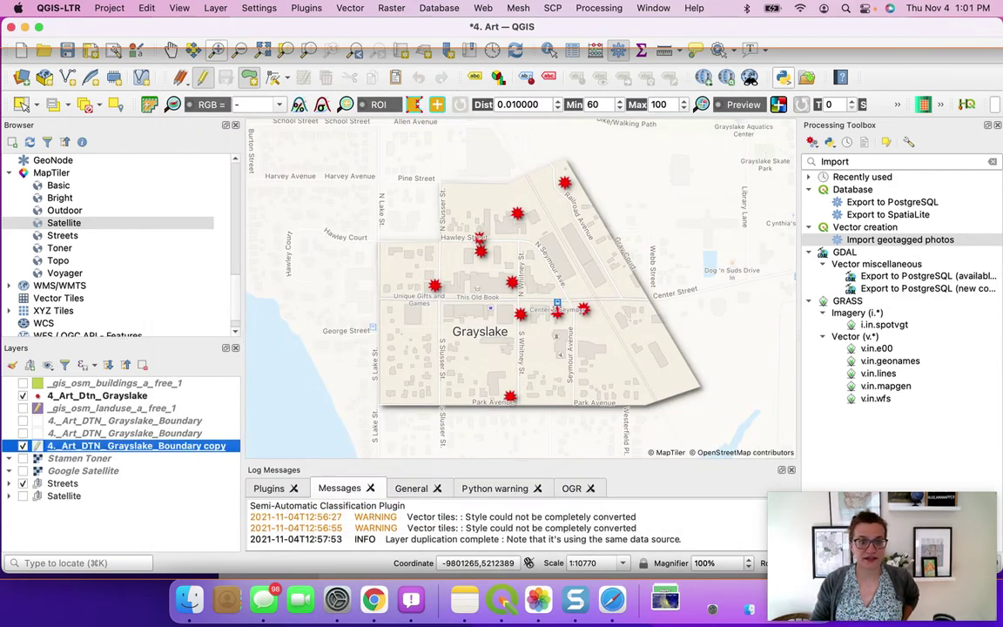
- Hide the Streets basemap and show Satellite beneath the white boundary mask
left_click(22, 483)
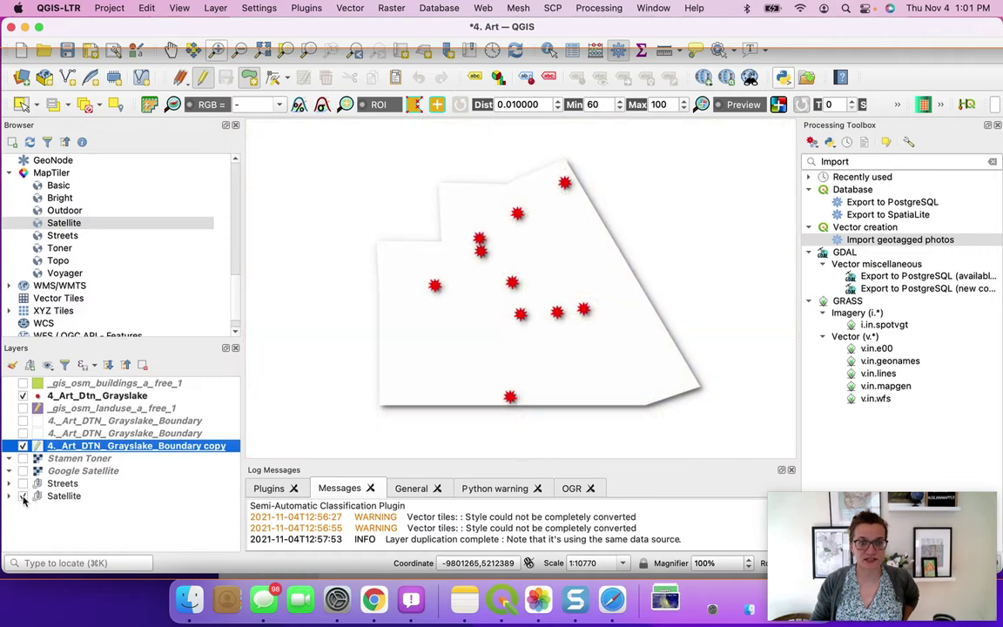
left_click(22, 496)
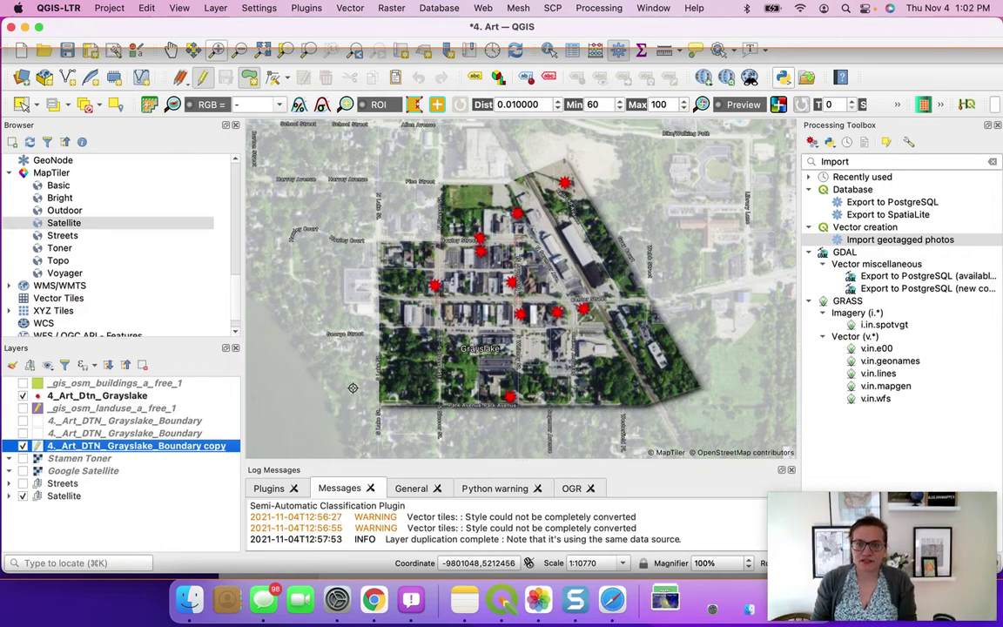
- Browse the All Symbols presets in the symbology of the 4_Art_Dtn_Grayslake point layer
left_click(128, 397)
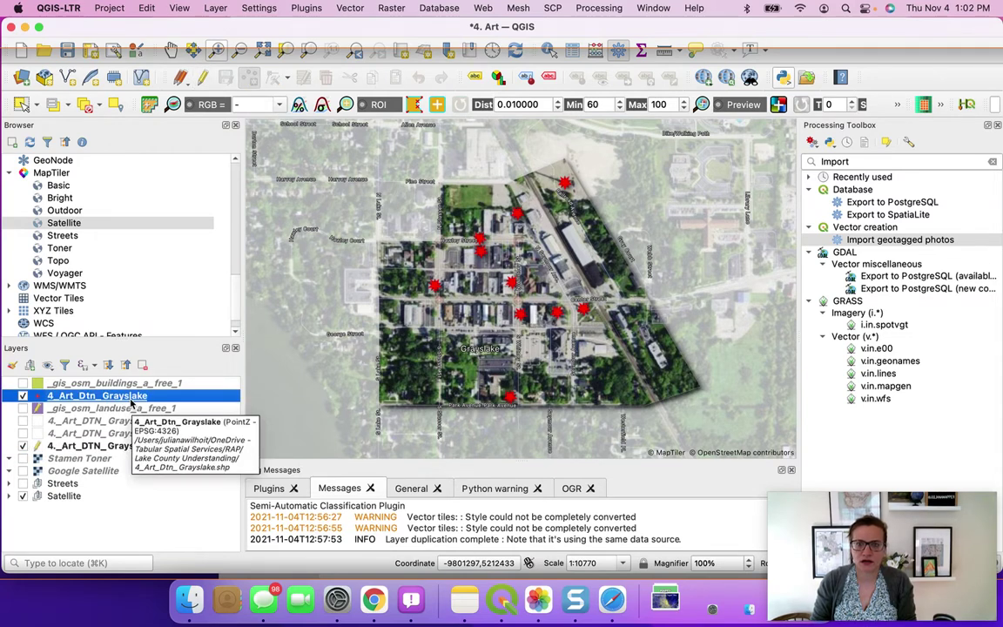
double_click(133, 399)
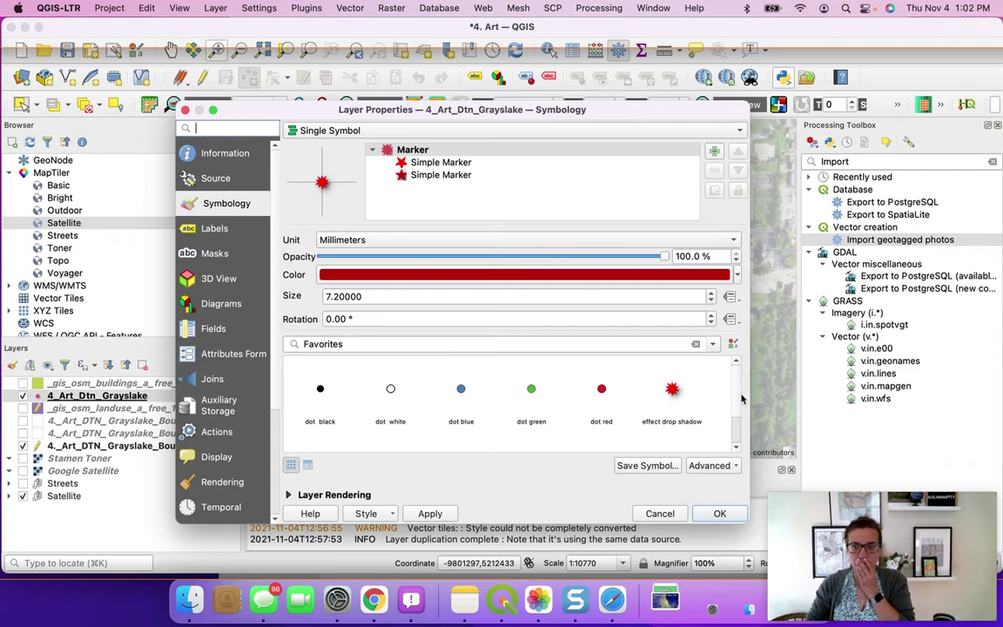
scroll(610, 396, "down", 3)
scroll(610, 383, "up", 2)
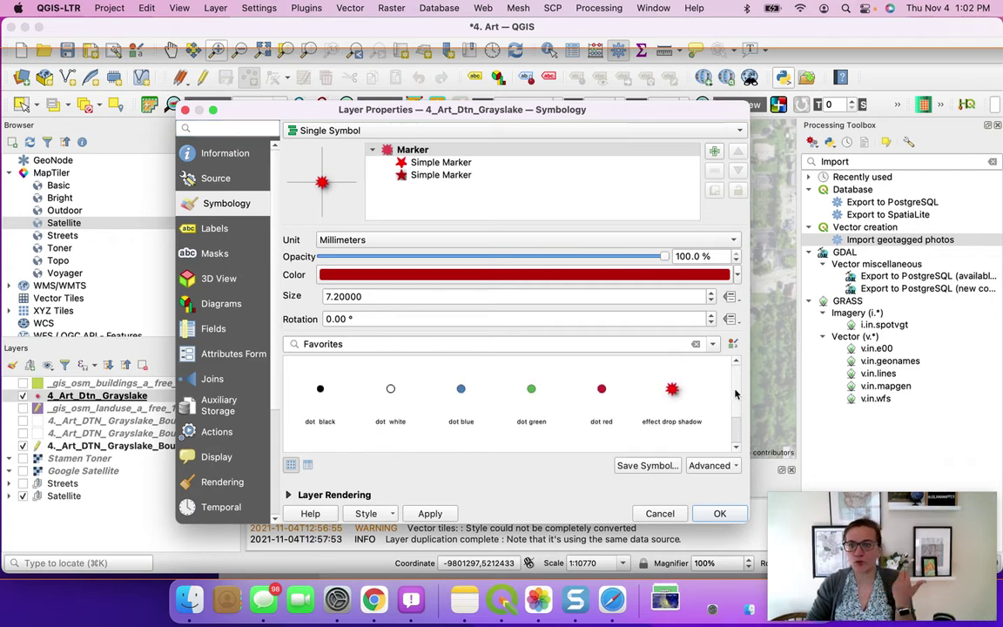
left_click(618, 343)
left_click(712, 345)
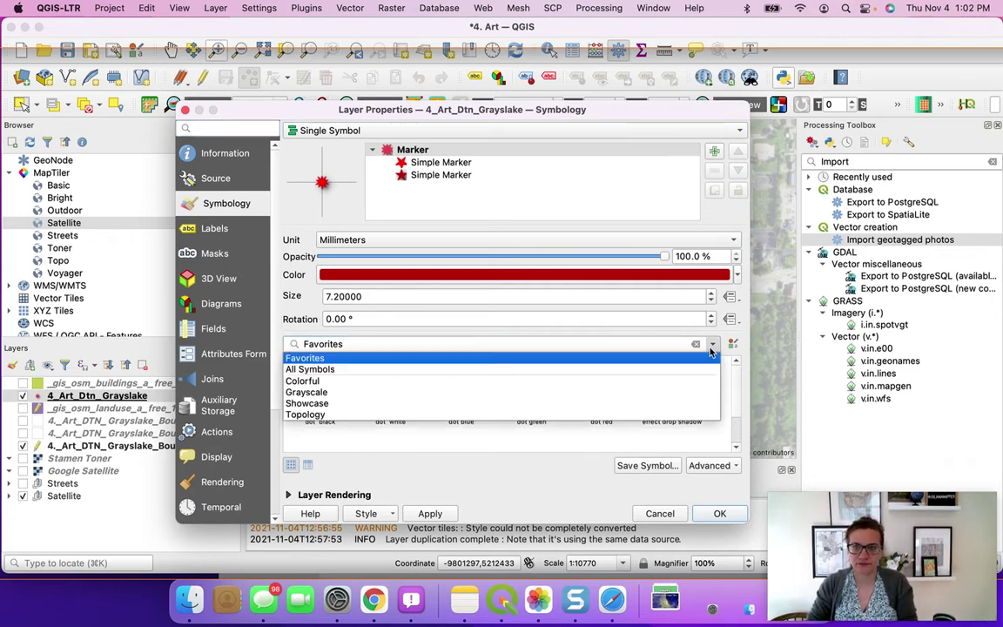
left_click(694, 370)
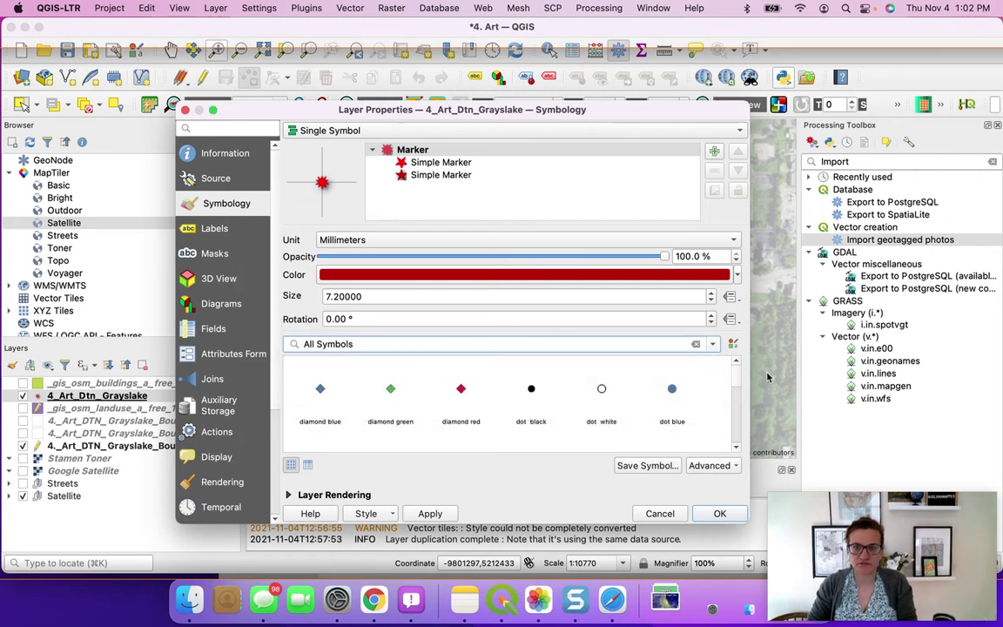
scroll(687, 383, "down", 3)
scroll(744, 420, "down", 5)
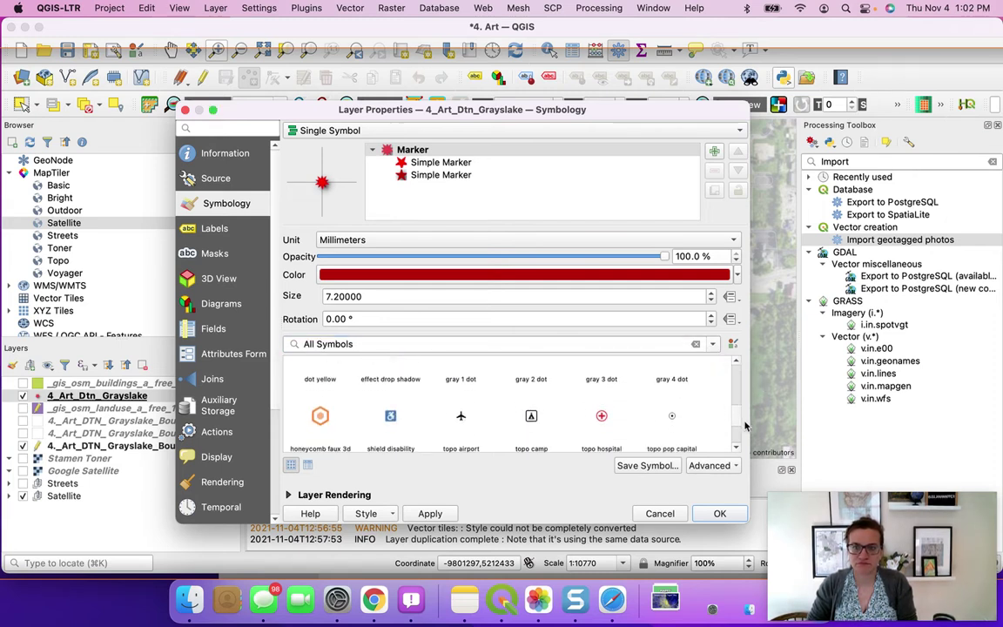
scroll(744, 451, "up", 8)
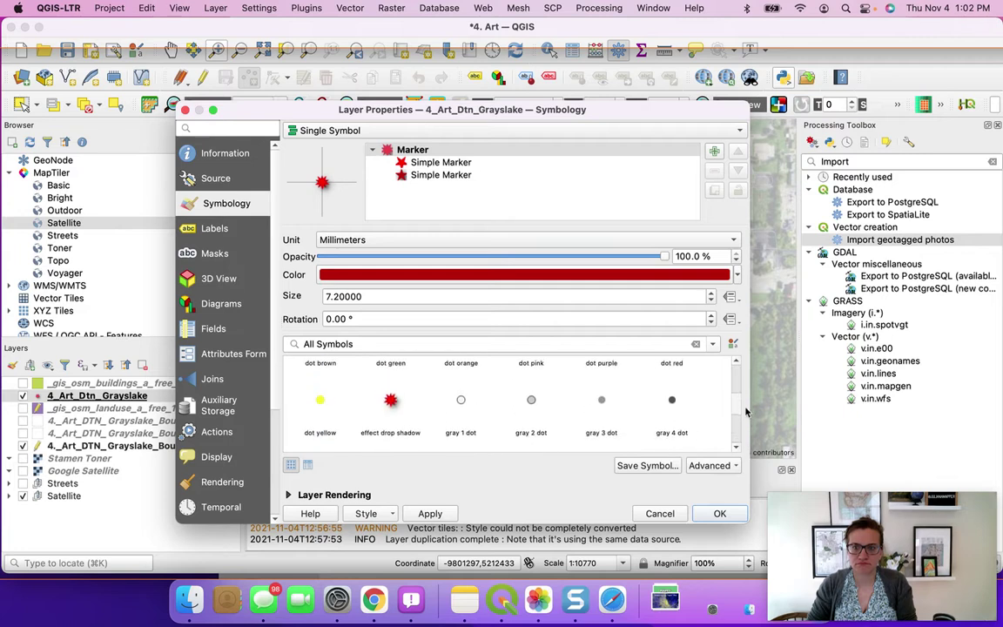
scroll(731, 387, "down", 3)
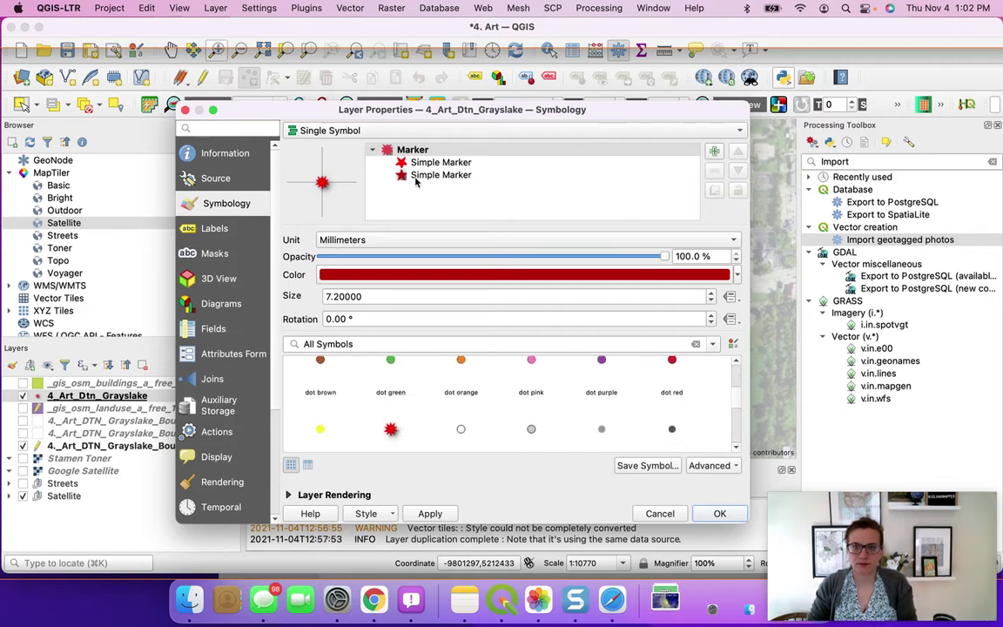
- Give the first Simple Marker of the point symbol a light green fill and a darker green stroke from the standard colors
left_click_drag(475, 111, 437, 166)
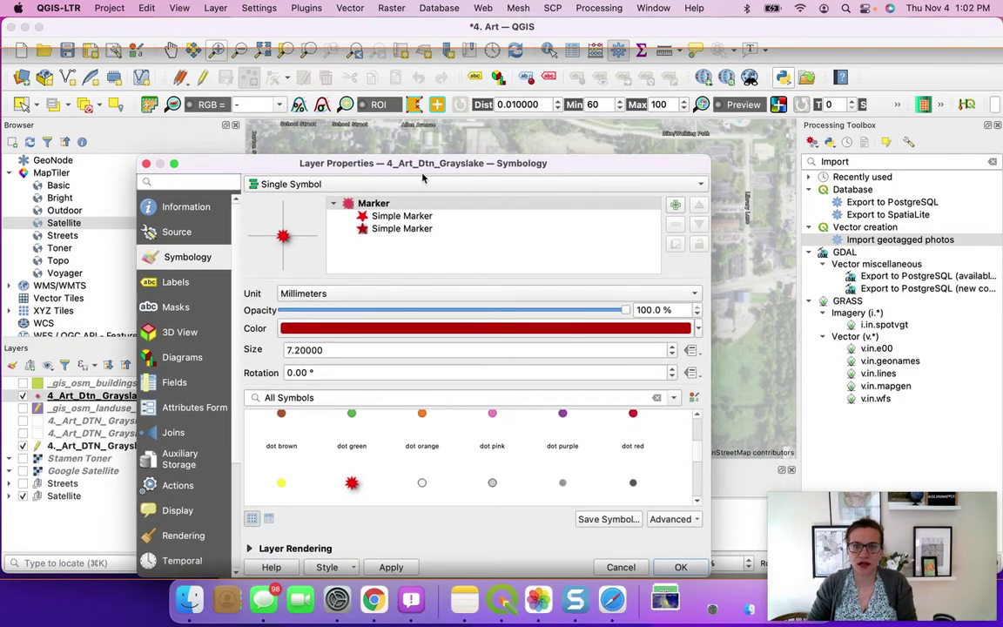
left_click(389, 216)
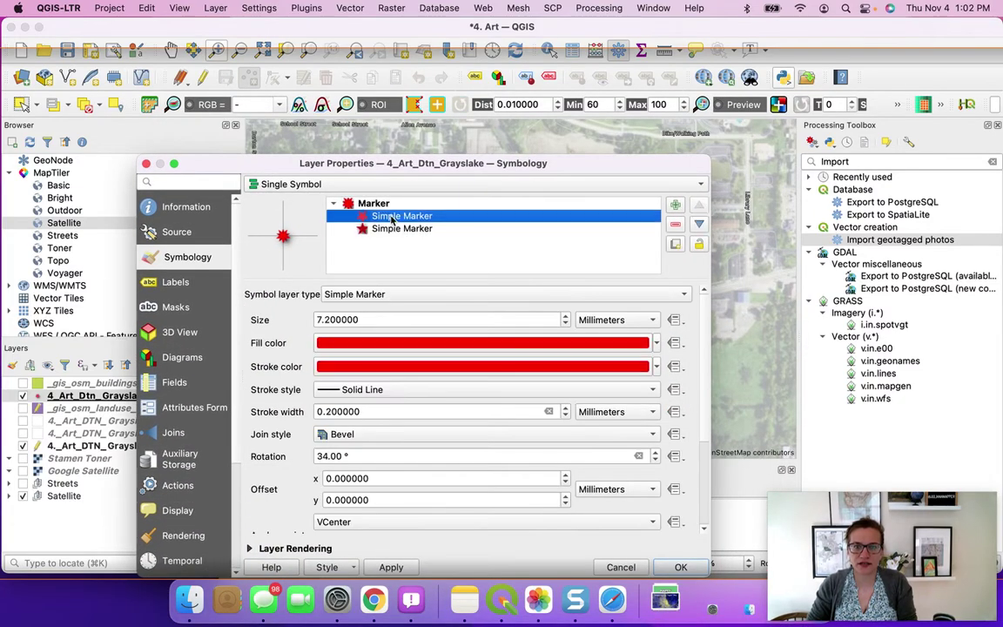
left_click(658, 344)
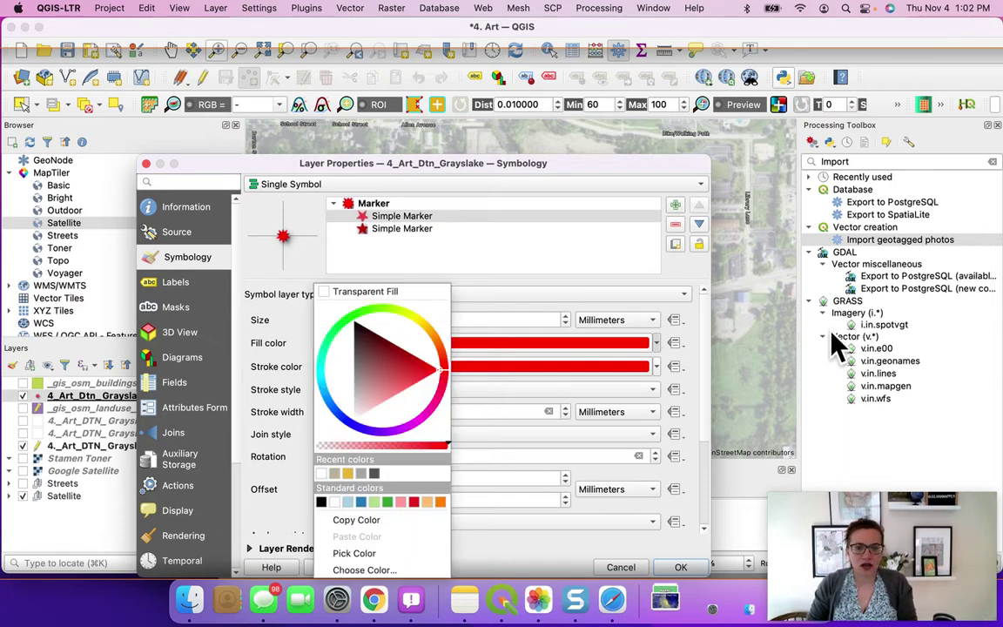
key("Escape")
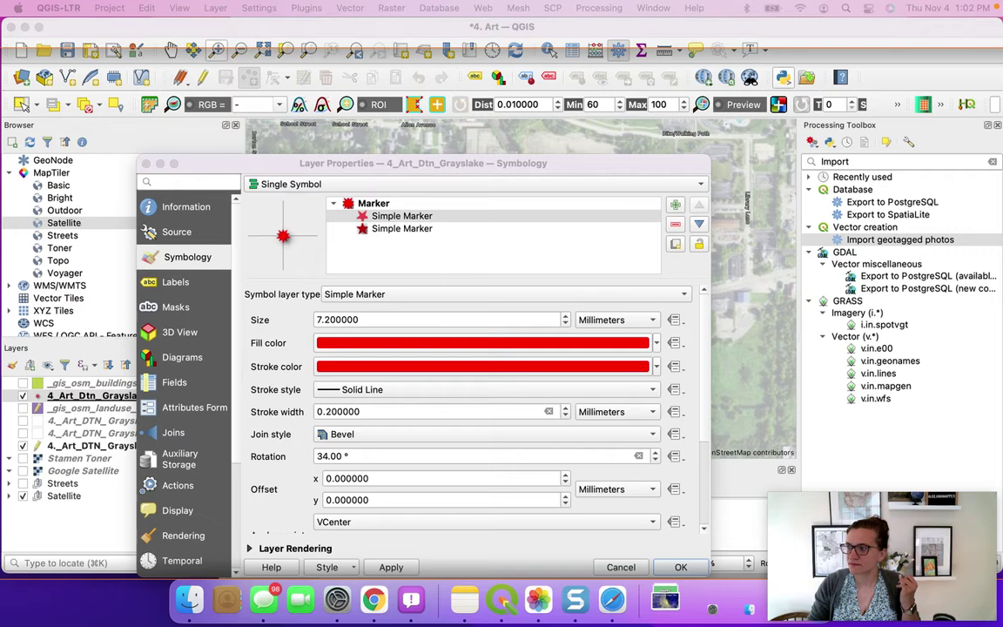
left_click(656, 343)
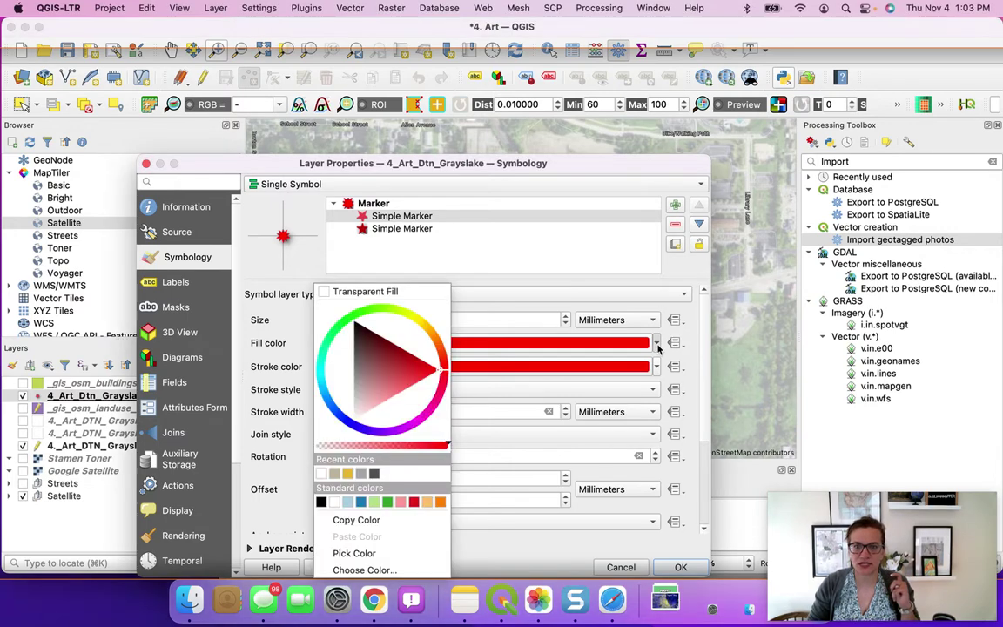
left_click(374, 501)
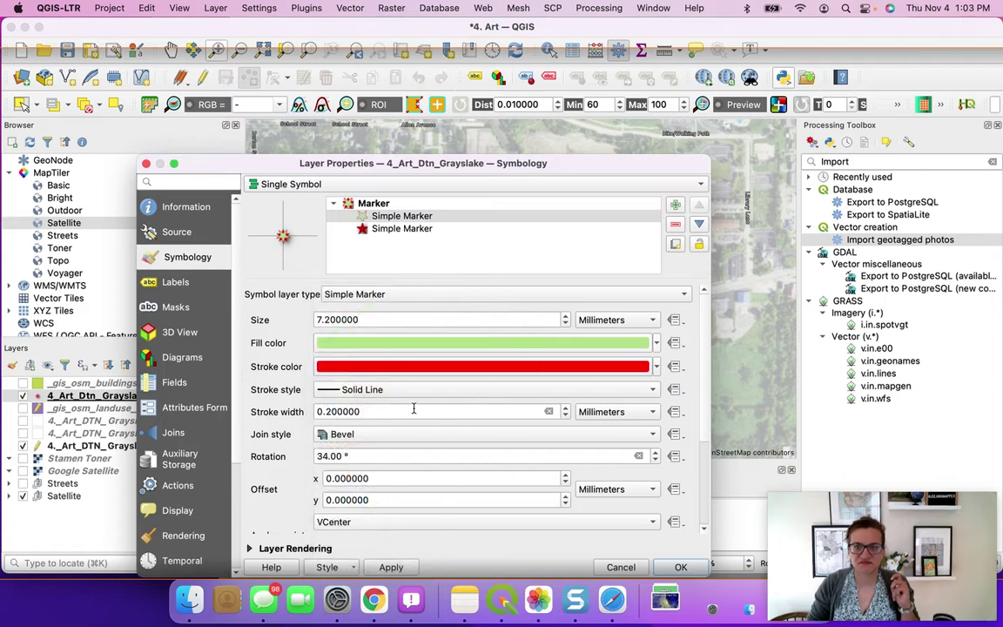
left_click(394, 229)
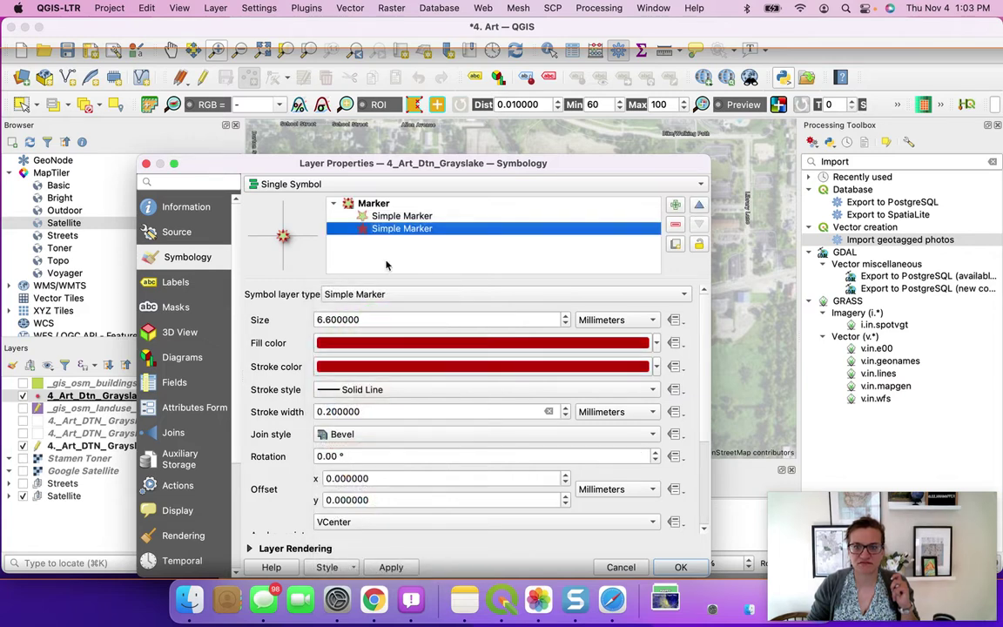
left_click(384, 218)
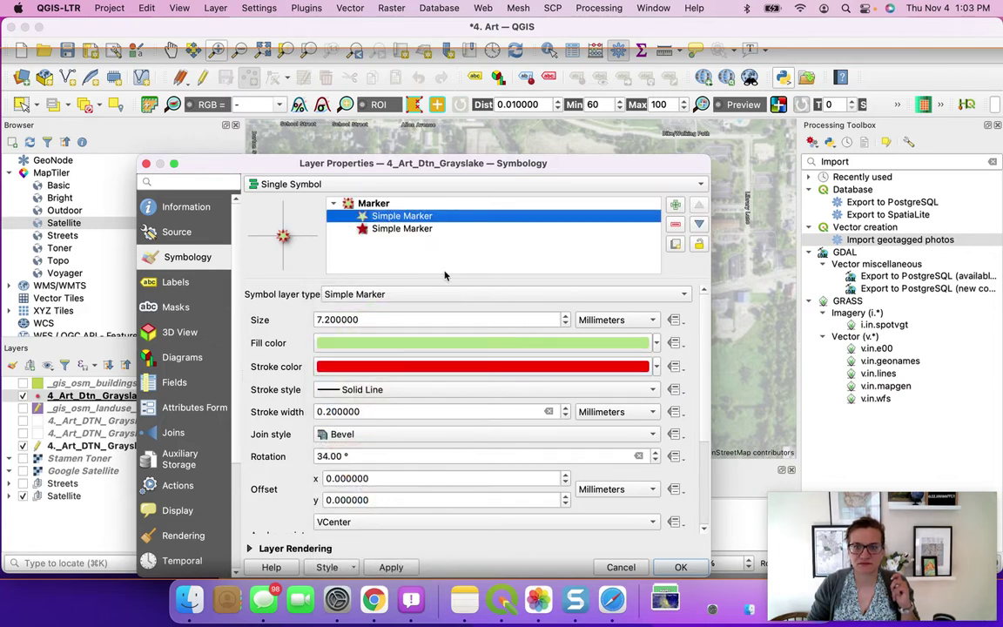
left_click(655, 366)
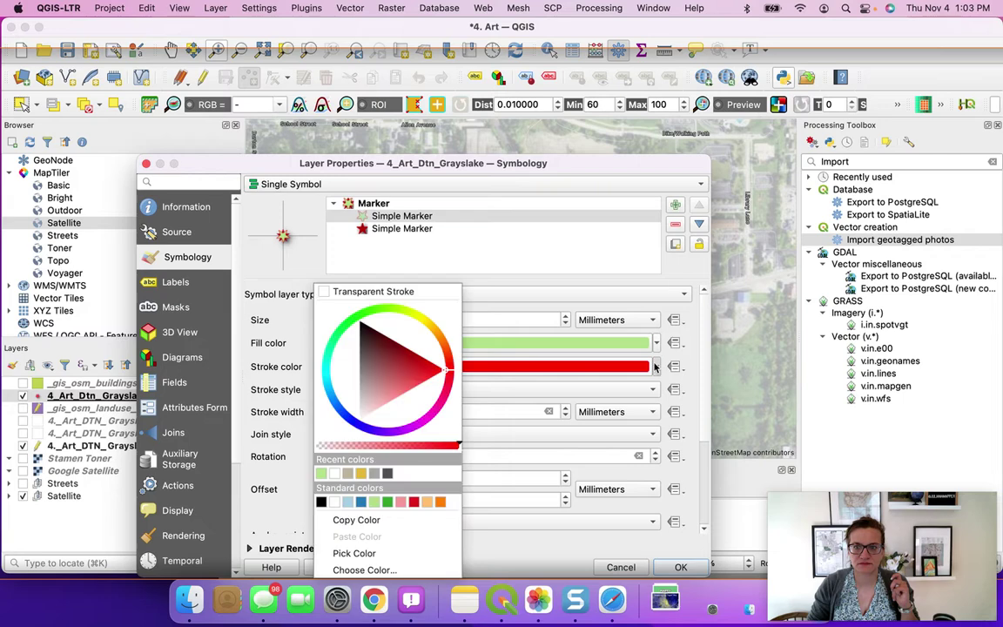
left_click(387, 502)
- Set the second Simple Marker's fill and stroke colors to the darker standard green, then apply and accept the symbology
left_click(361, 228)
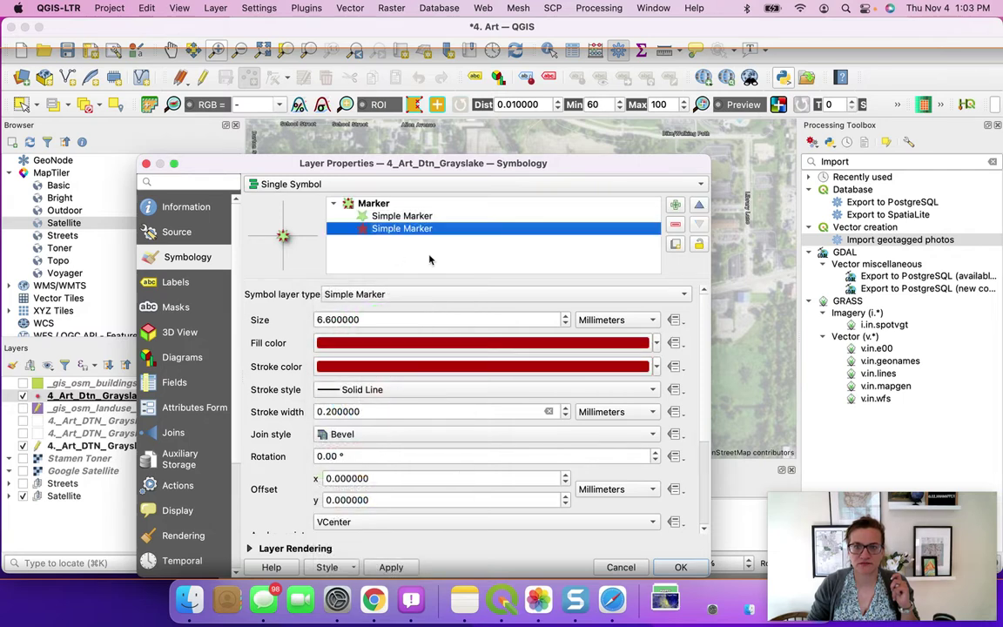
left_click(657, 344)
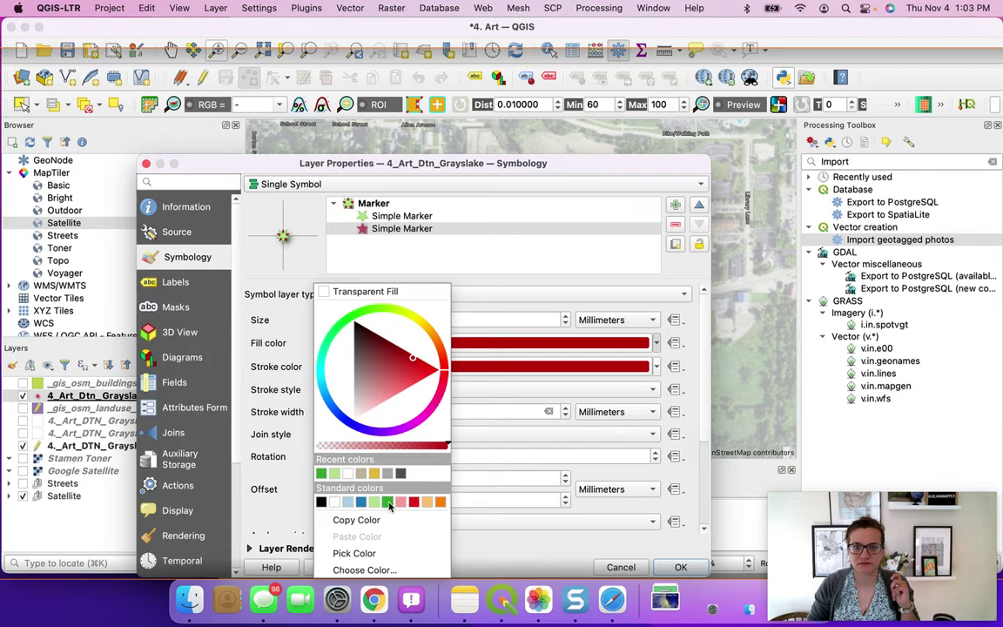
left_click(350, 454)
left_click(625, 366)
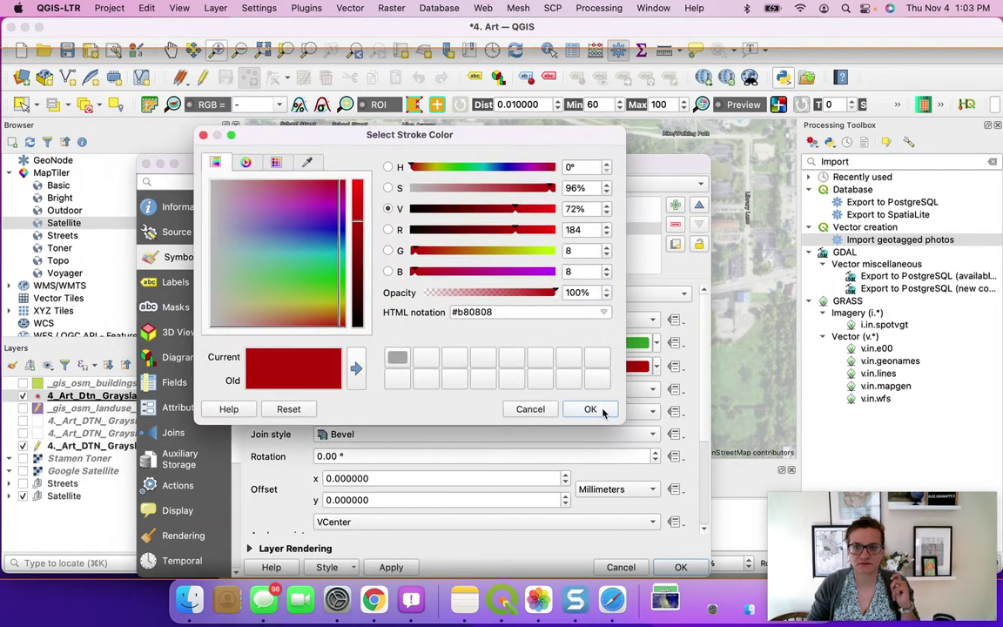
left_click(588, 408)
left_click(656, 366)
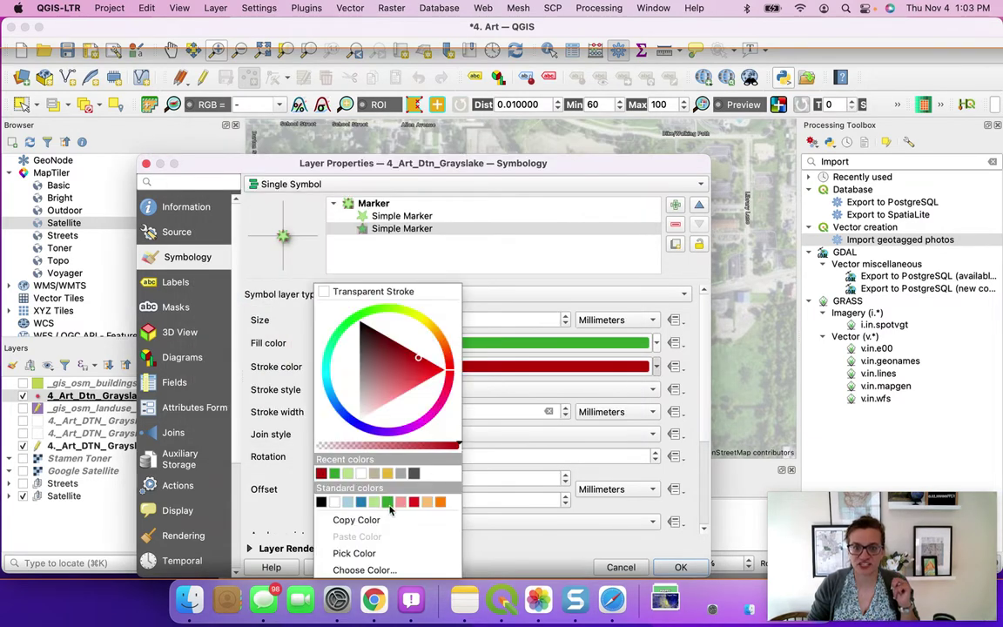
left_click(361, 453)
left_click(399, 568)
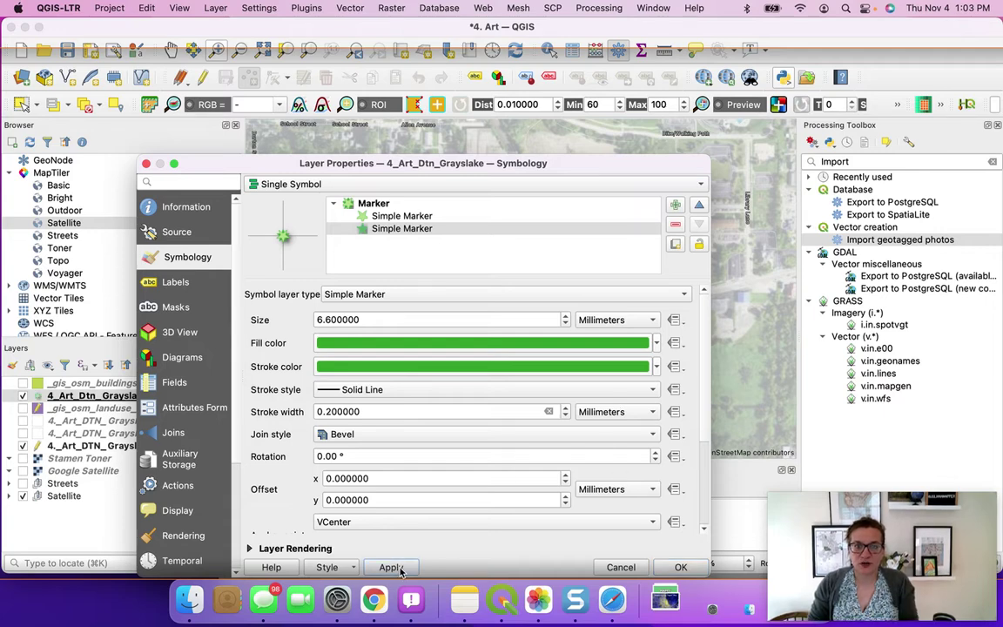
left_click(702, 568)
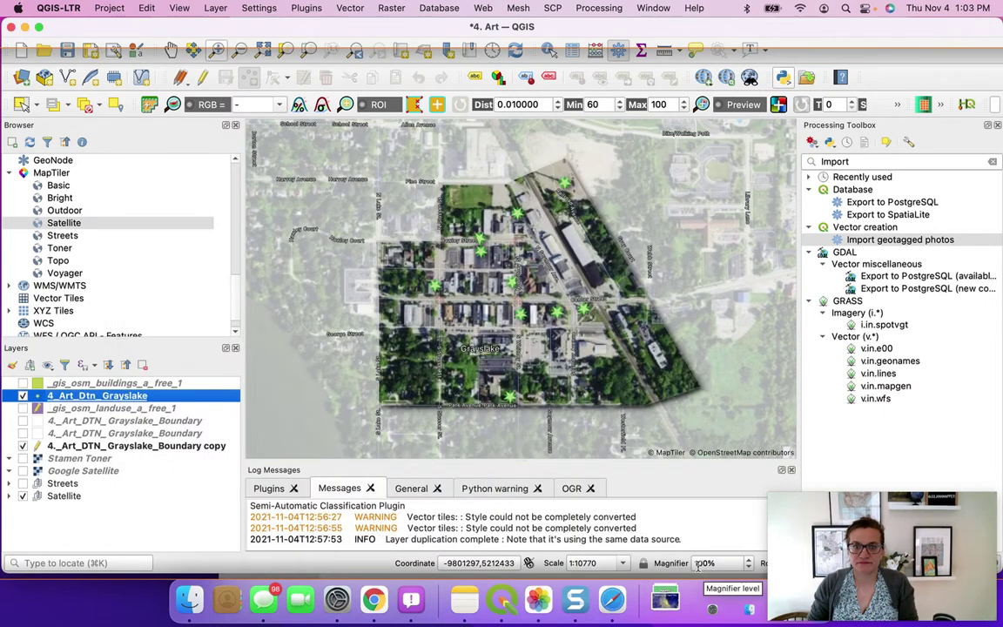
- Check the second Simple Marker's settings in the 4_Art_Dtn_Grayslake symbology and accept the dialog
double_click(152, 399)
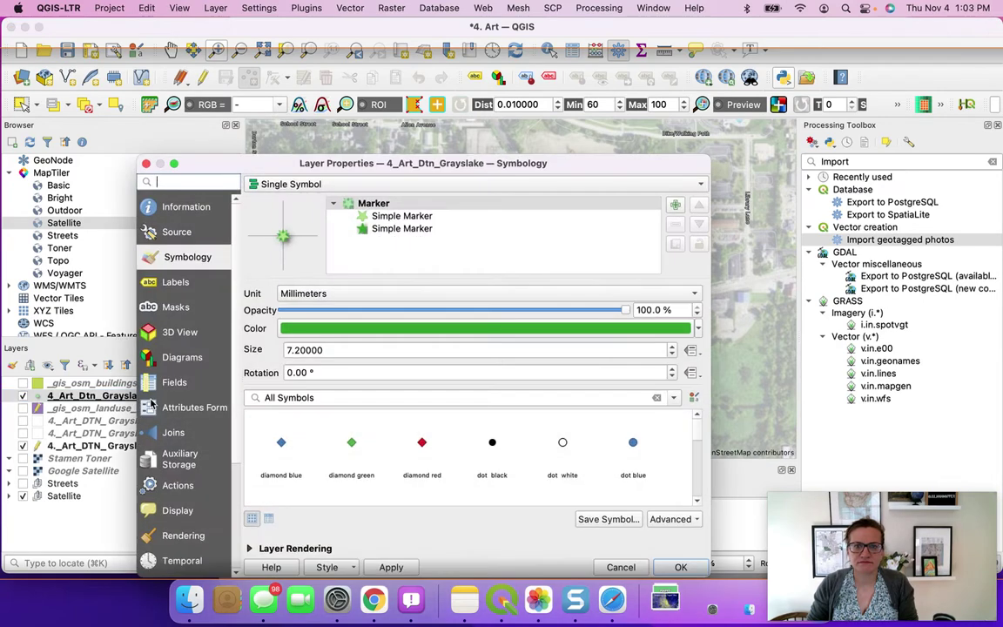
left_click(386, 230)
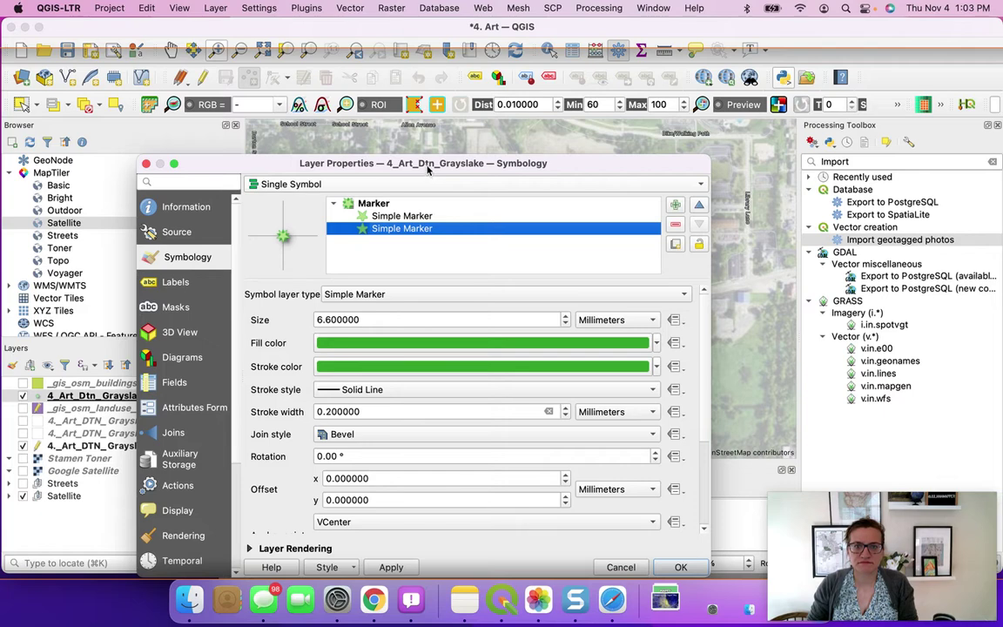
left_click_drag(387, 162, 361, 115)
left_click(361, 520)
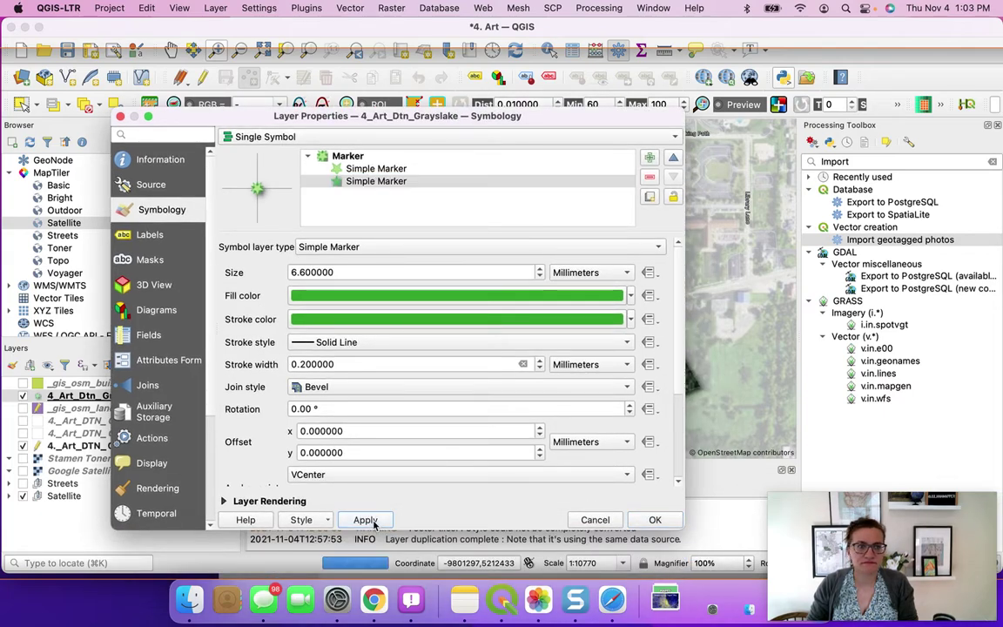
left_click(653, 520)
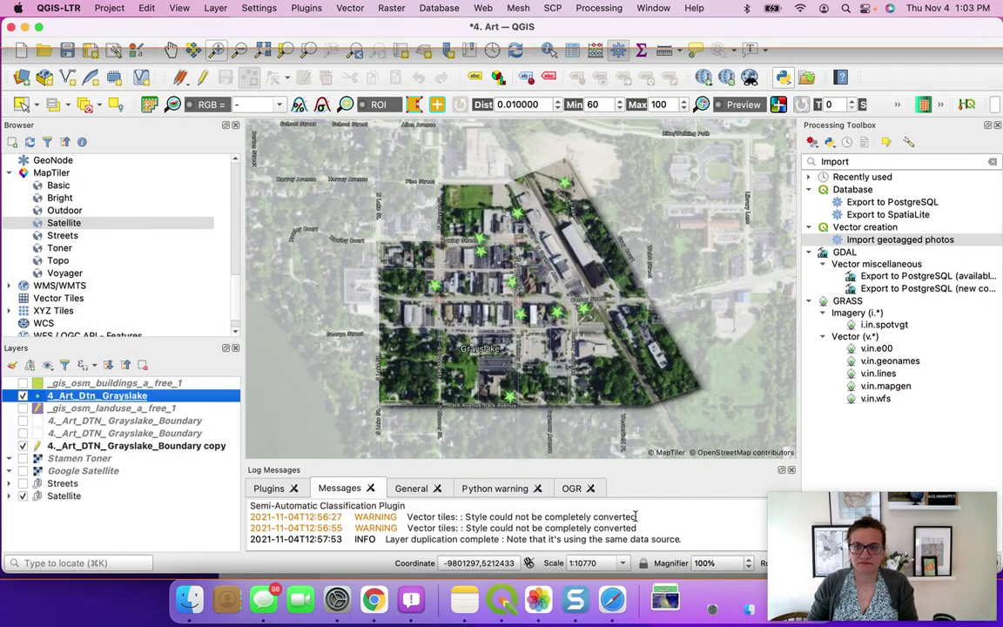
- Save the project with the green point markers and a slightly shifted map view
left_click_drag(581, 407, 575, 419)
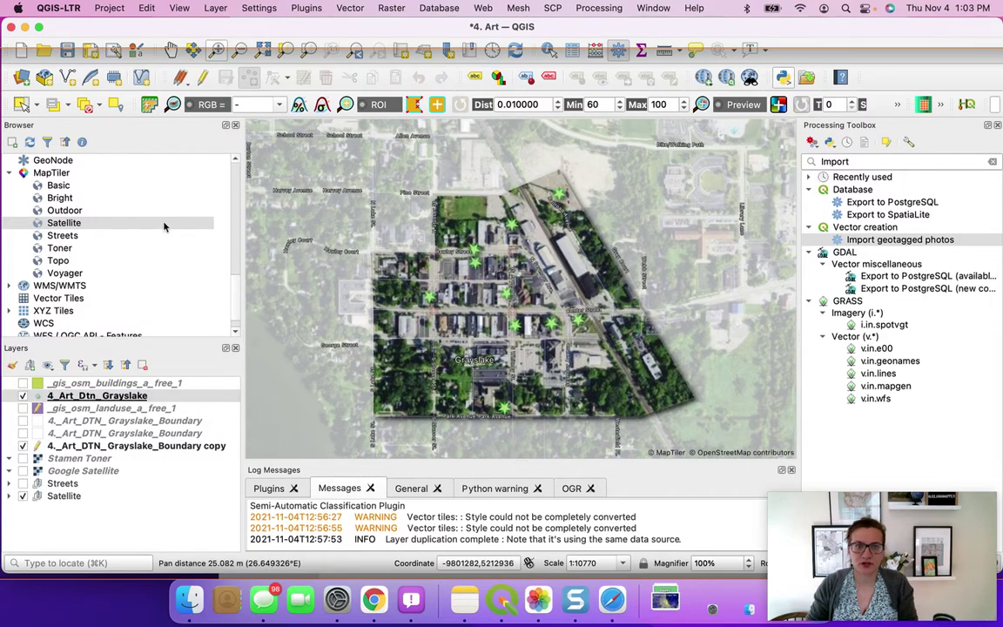
key("ctrl+s")
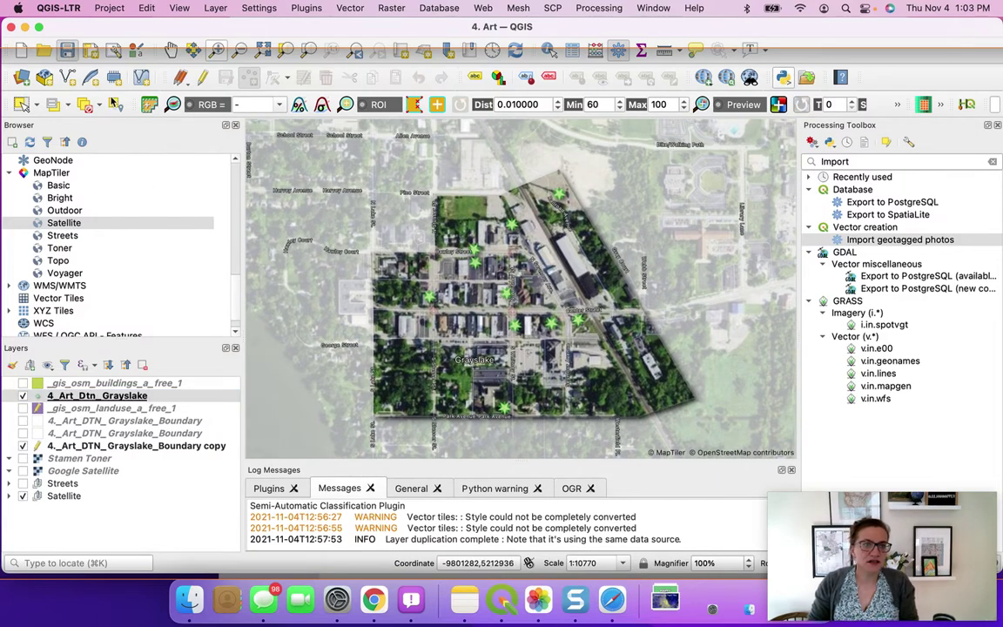
- Create a new print layout titled "Day 4 Art Map"
left_click(99, 9)
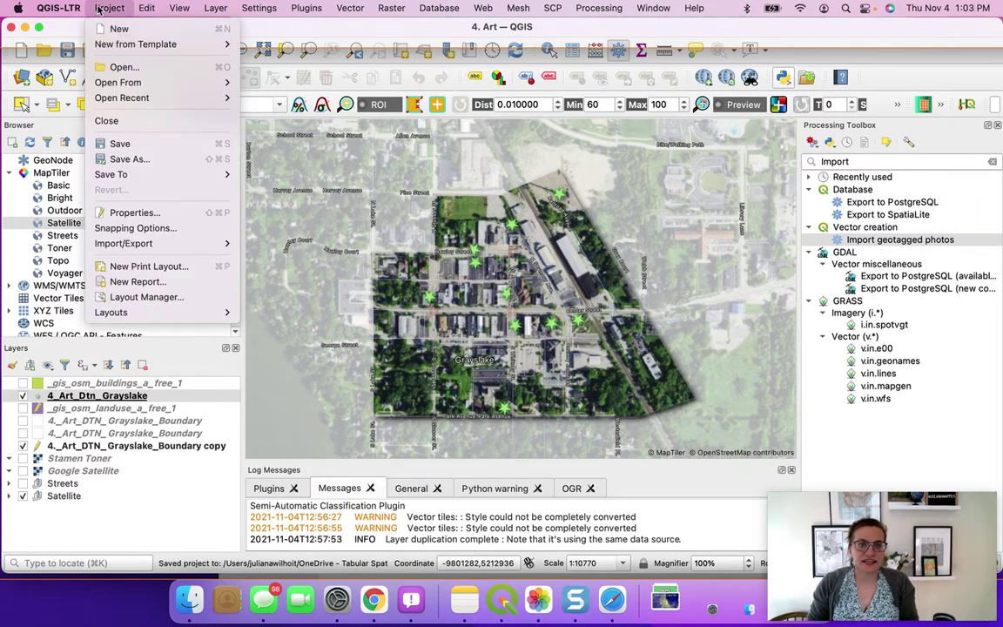
left_click(227, 313)
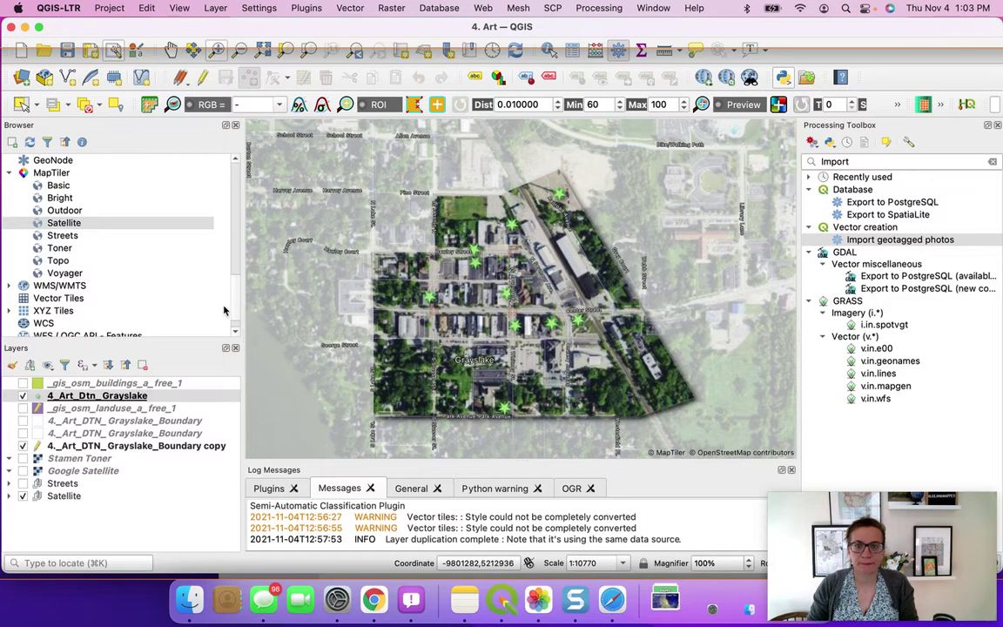
left_click(94, 9)
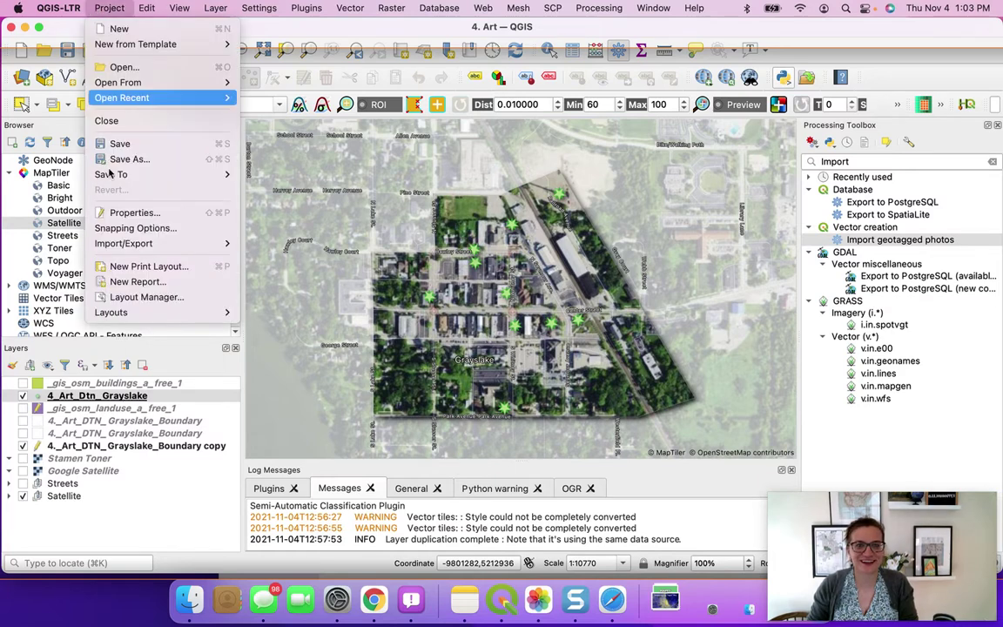
left_click(187, 270)
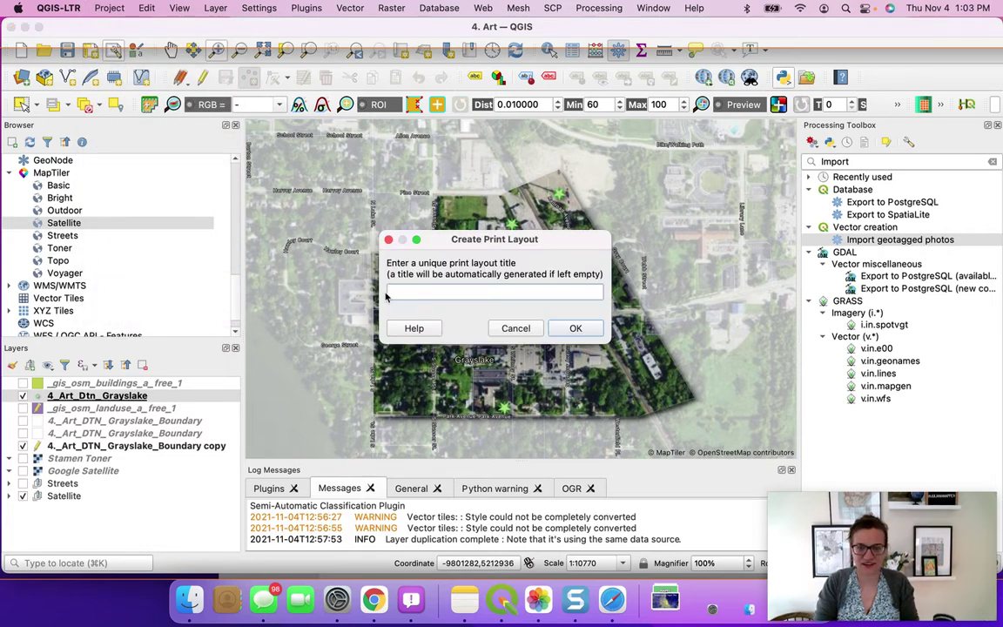
type("Map")
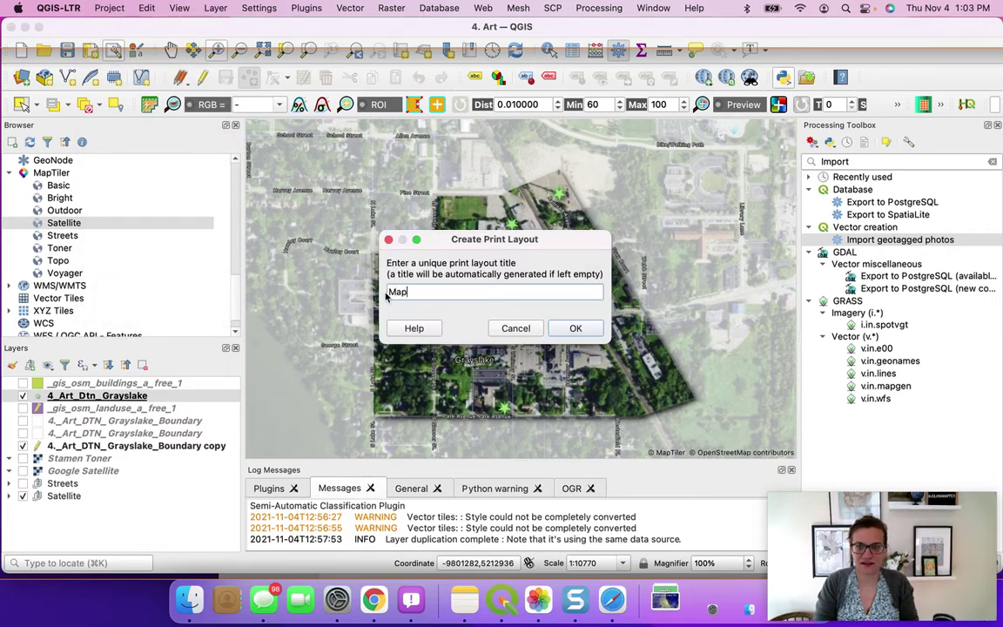
key("BackSpace")
key("BackSpace")
key("BackSpace")
type("Day 4 Art Map")
key("Return")
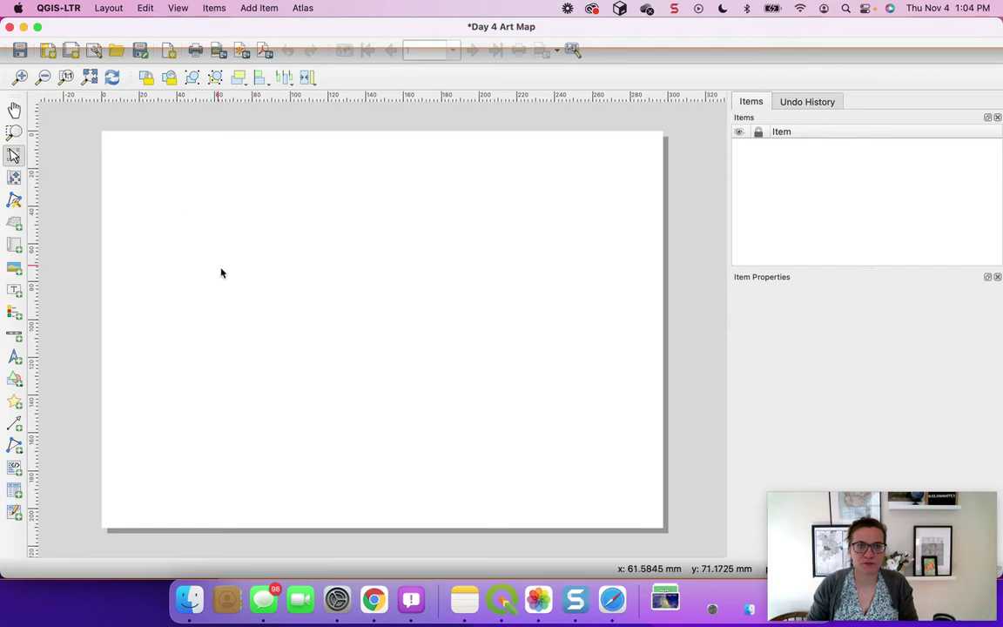
- Switch the layout page to a Custom size and set both its width and height to 8 mm
right_click(214, 265)
left_click(291, 311)
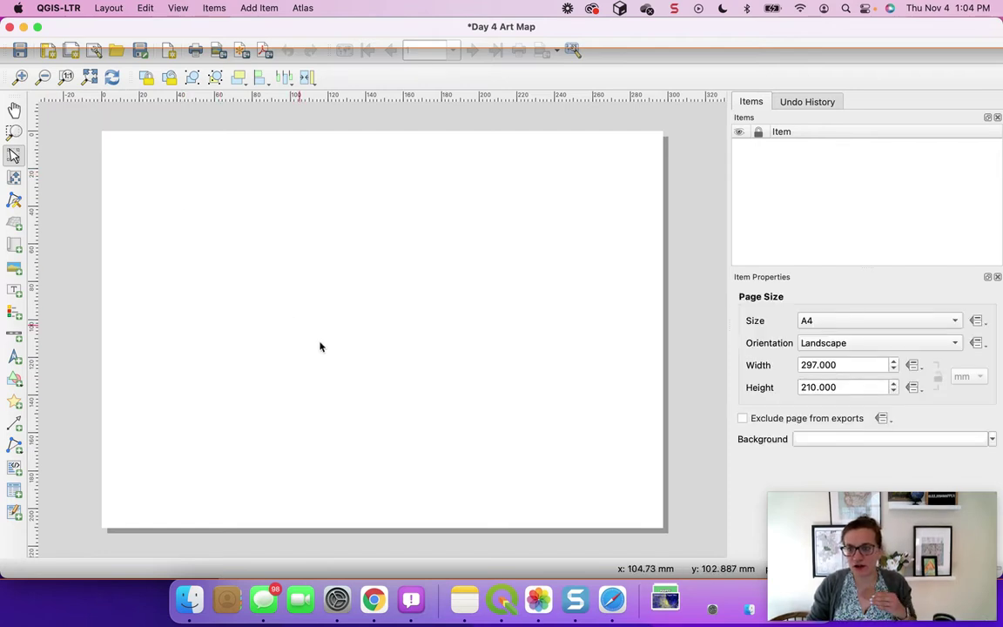
left_click(938, 322)
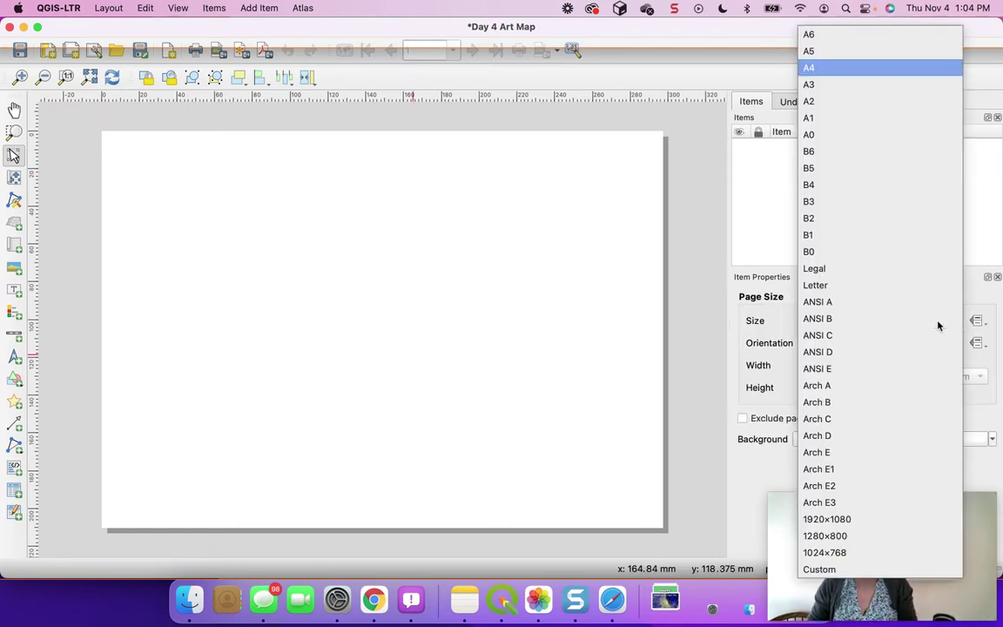
left_click(822, 568)
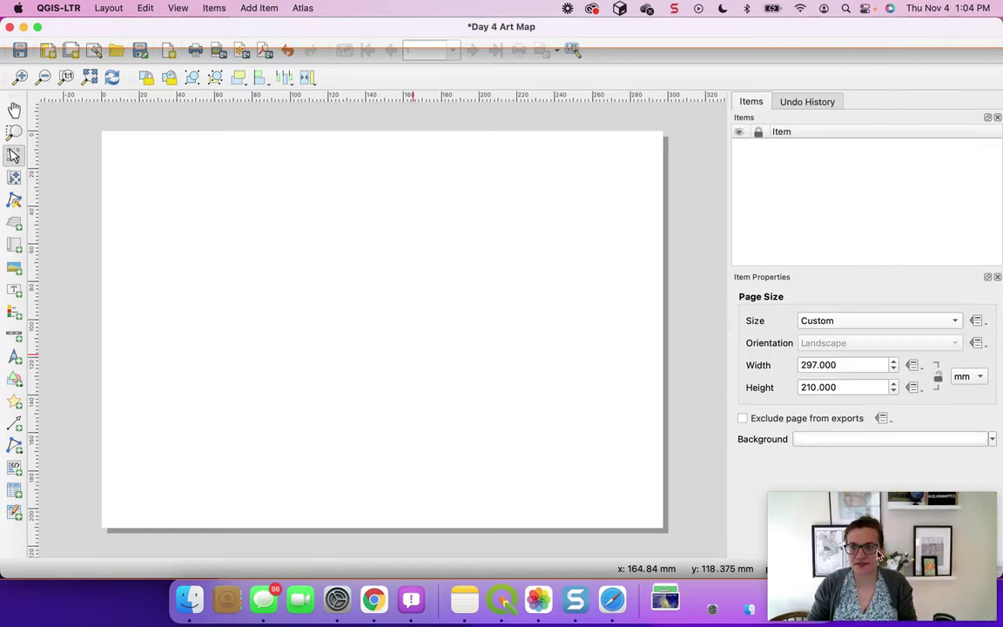
double_click(856, 366)
type("8")
key("Return")
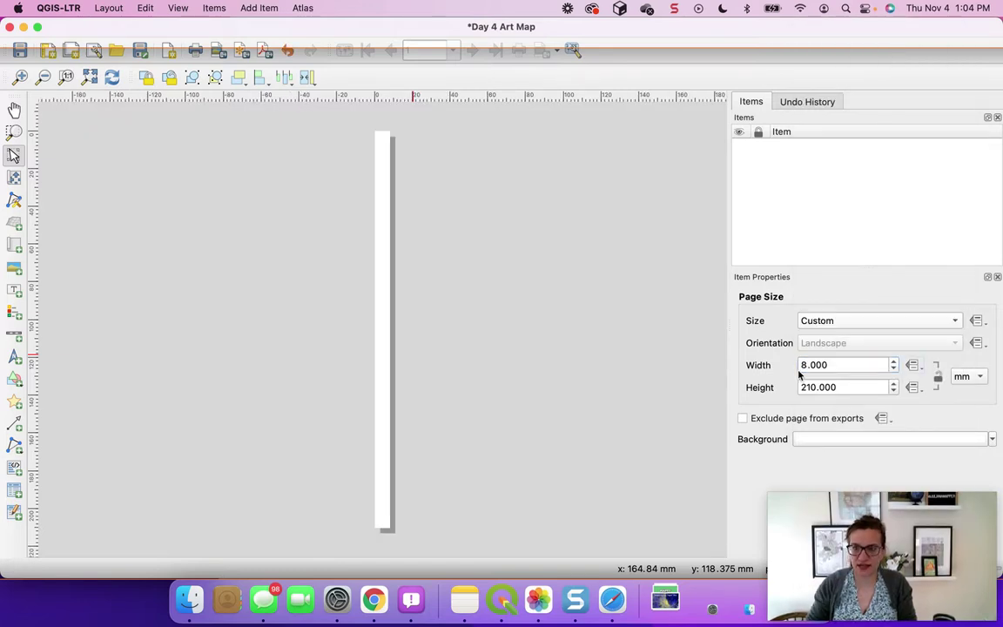
double_click(839, 387)
type("8")
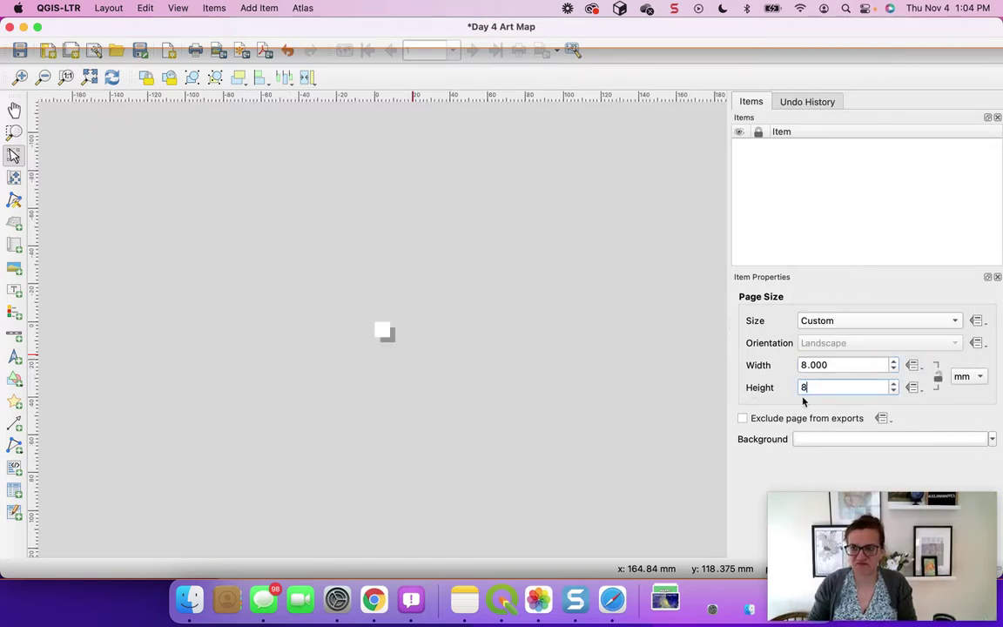
- Change the page size units to inches and set both width and height to 8
left_click(968, 377)
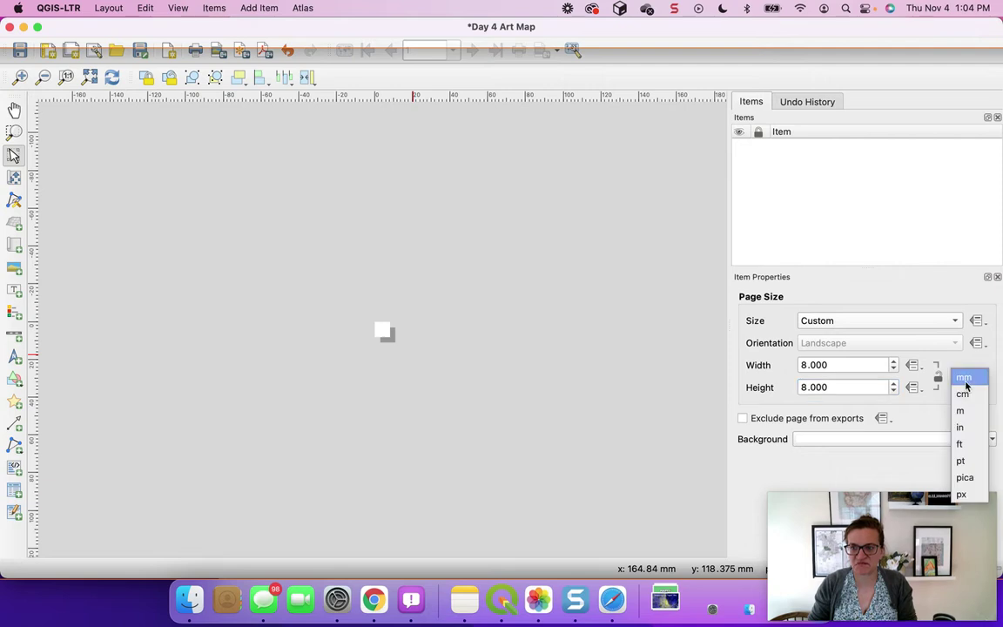
left_click(962, 426)
double_click(812, 365)
type("8")
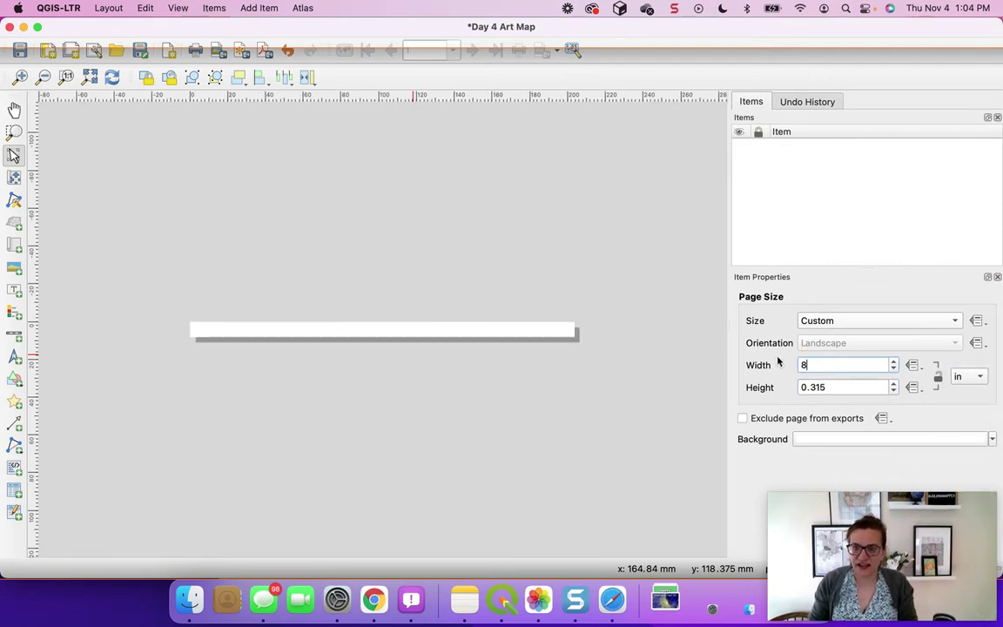
double_click(824, 388)
type("8")
left_click(635, 336)
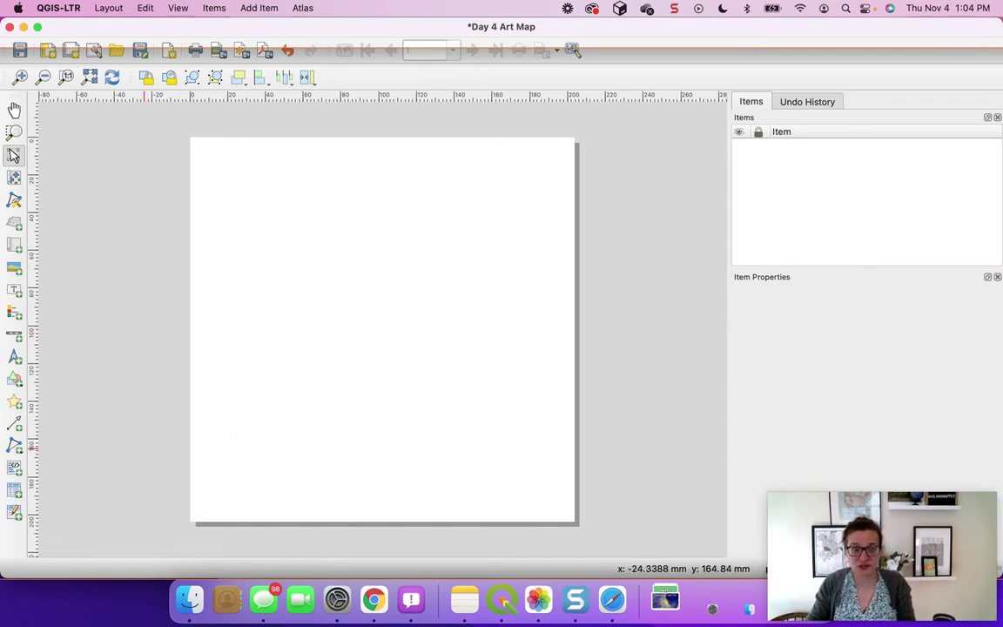
- Add a map item covering the entire square page
left_click(17, 247)
left_click_drag(189, 137, 575, 519)
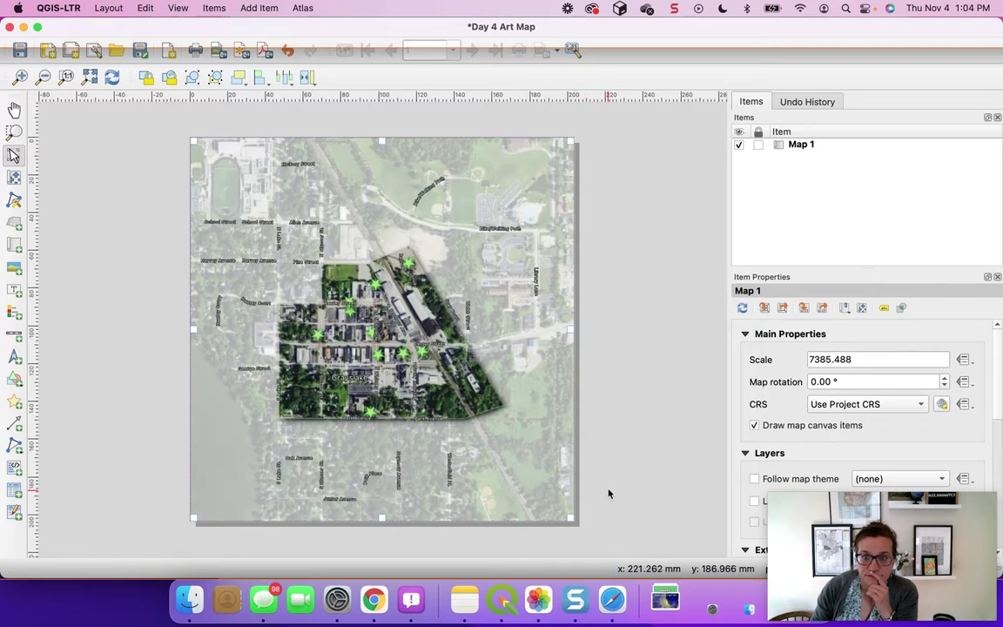
left_click(14, 178)
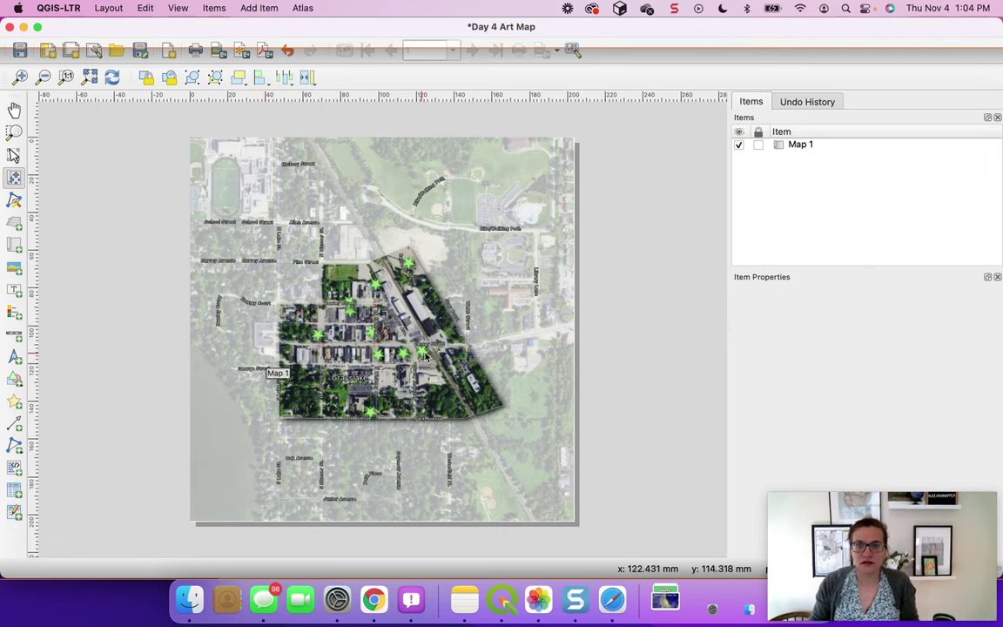
scroll(427, 357, "up", 3)
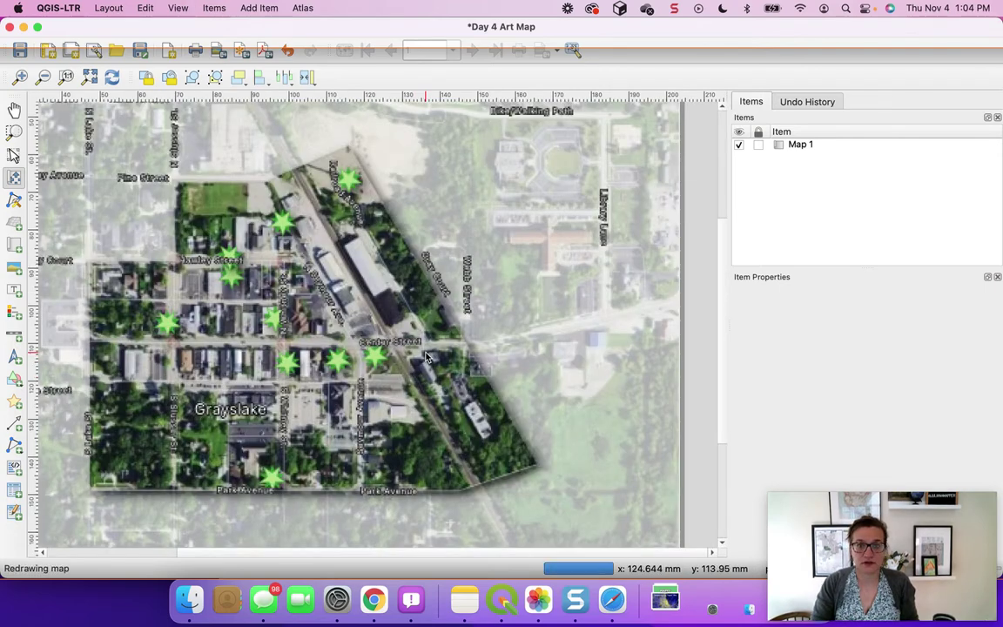
key("super+0")
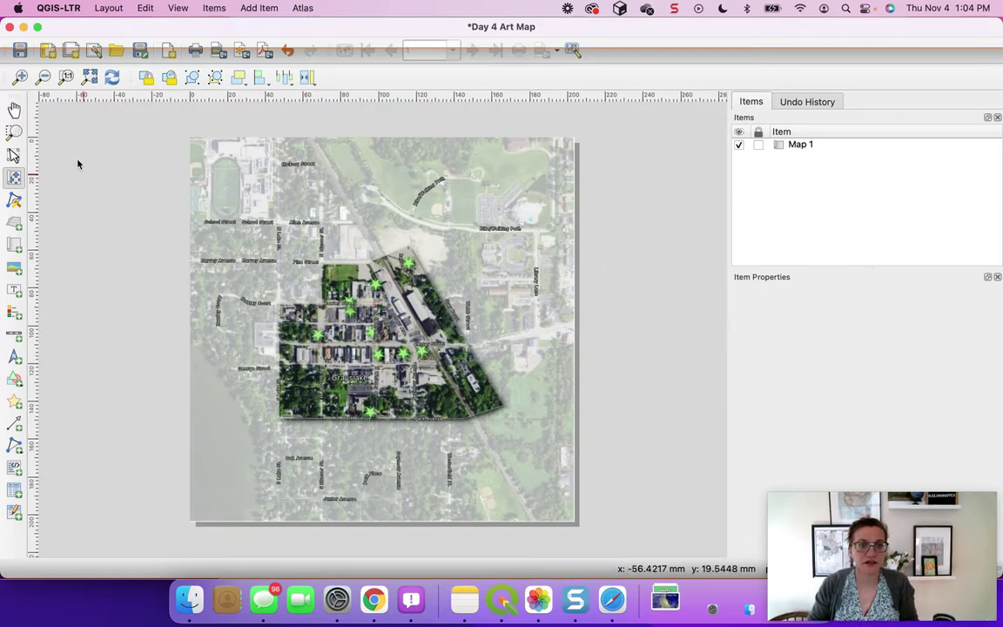
left_click(14, 109)
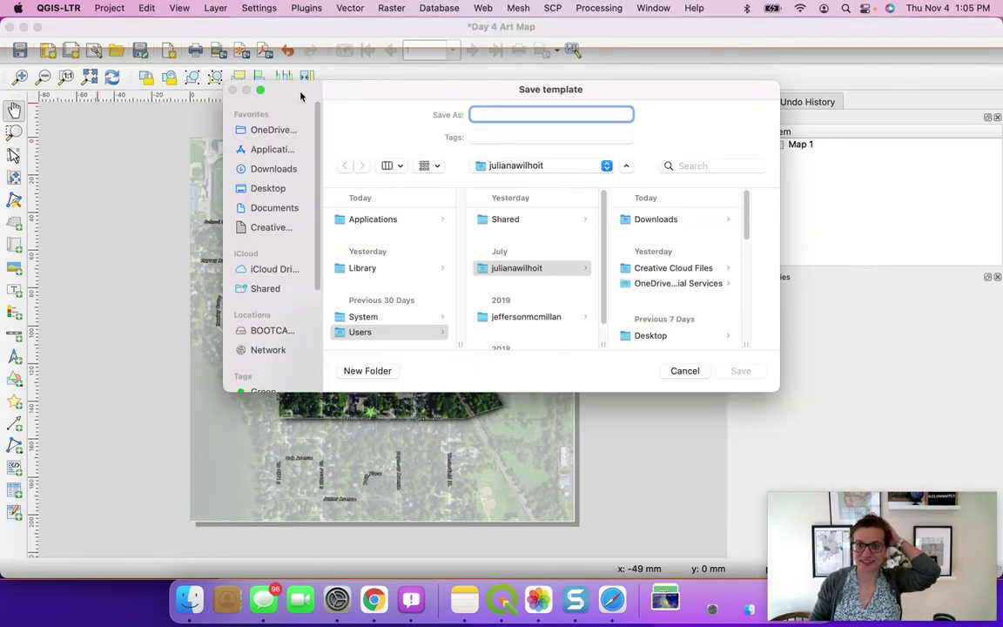
left_click(696, 373)
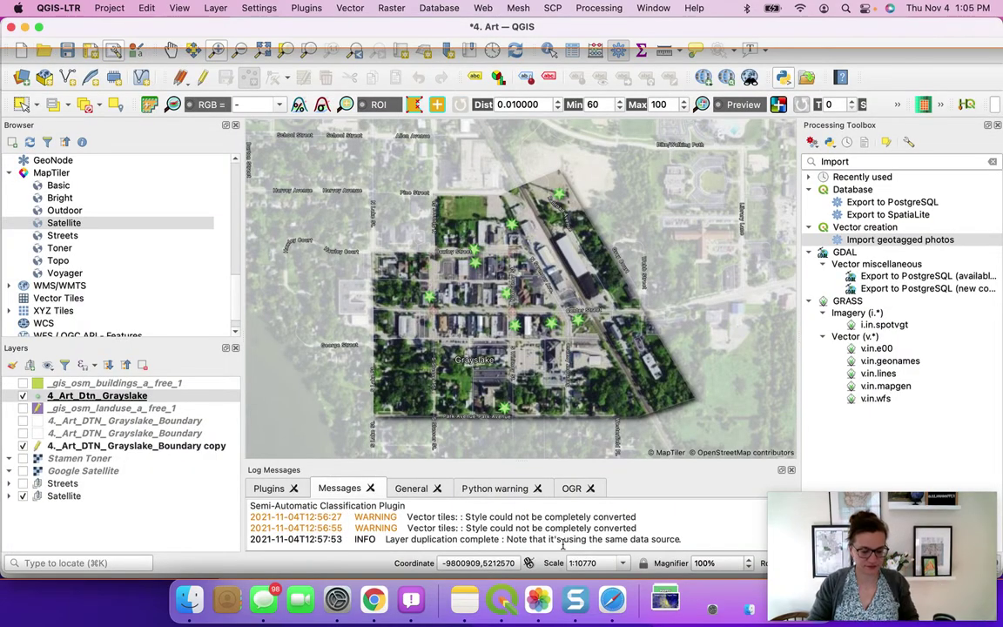
- Switch back to the Day 4 Art Map layout window and save the project
key("ctrl+Up")
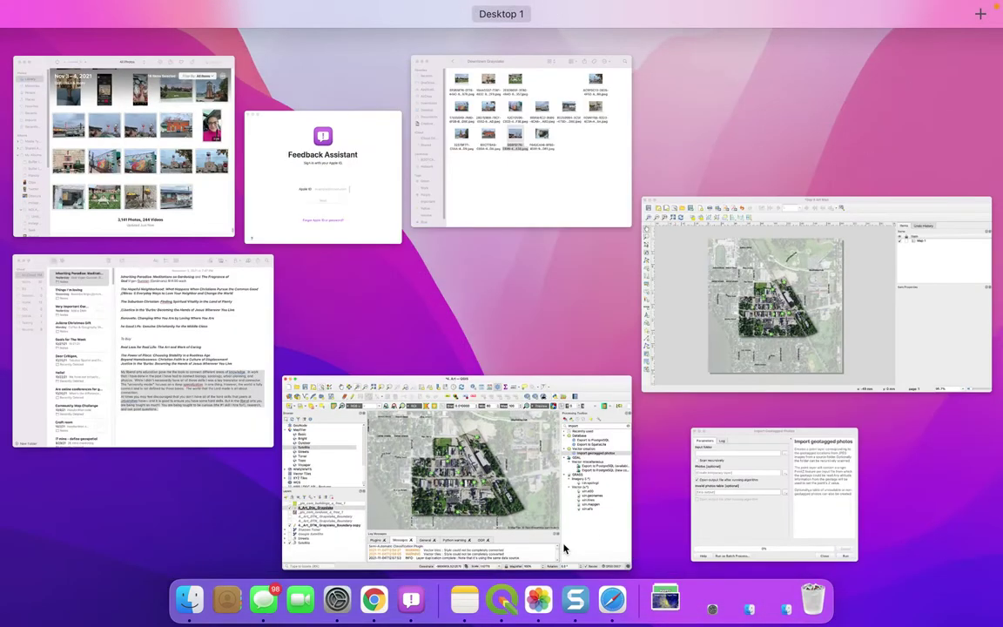
left_click(888, 376)
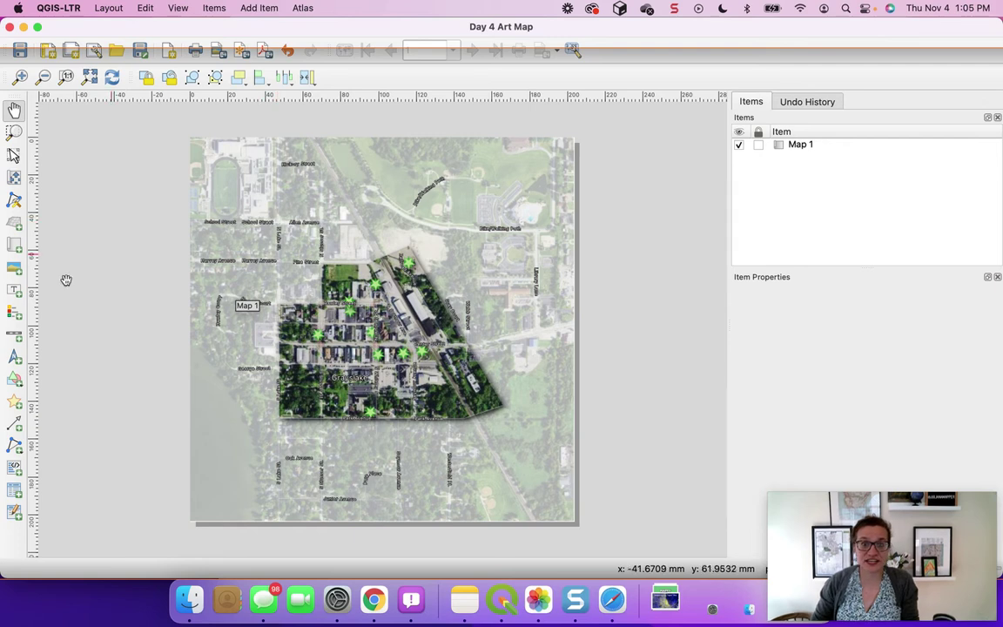
left_click(14, 312)
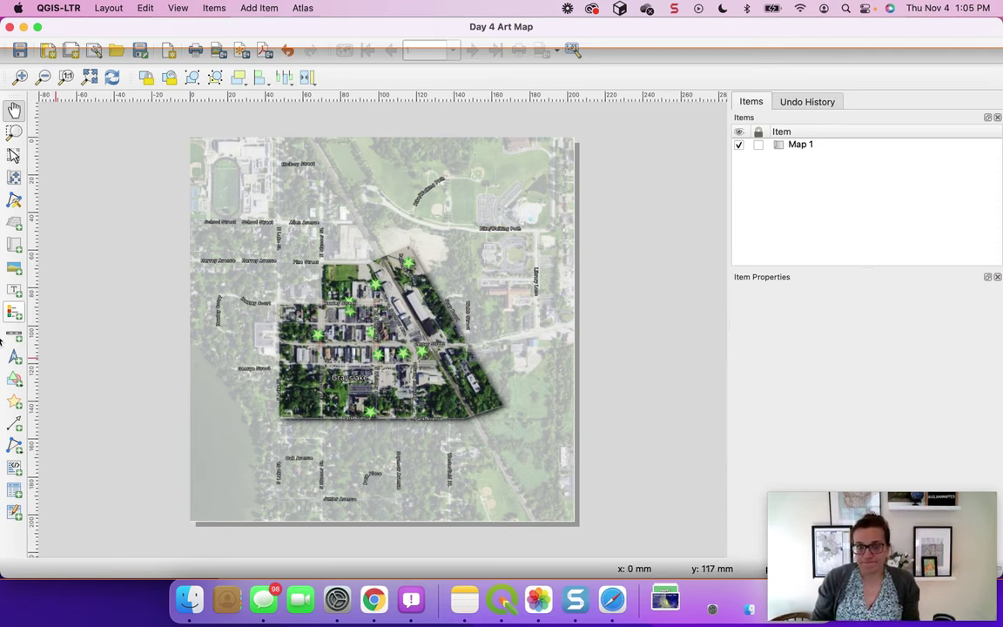
left_click(14, 177)
left_click(241, 293)
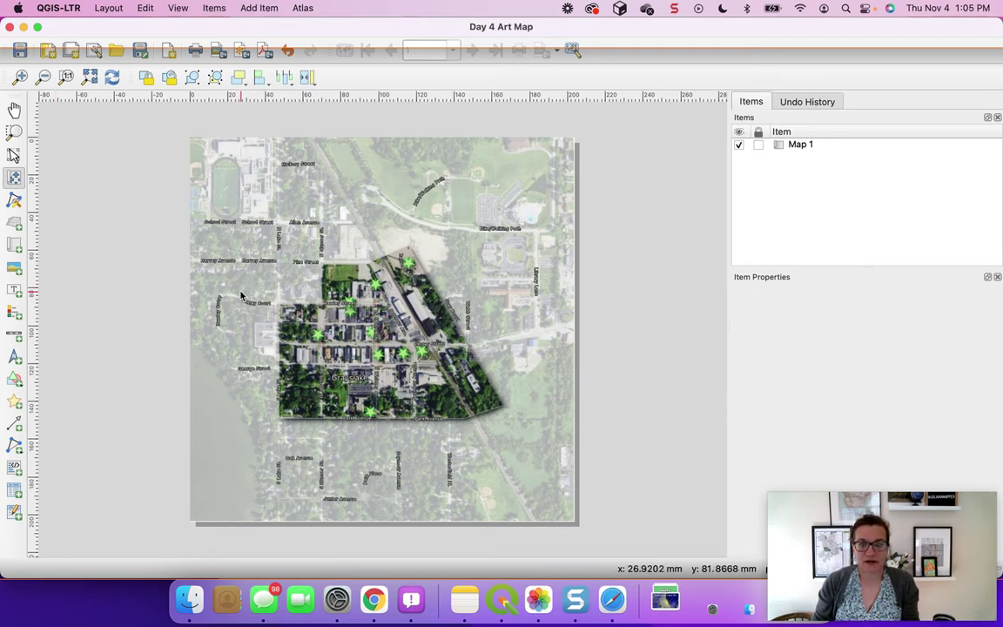
right_click(243, 297)
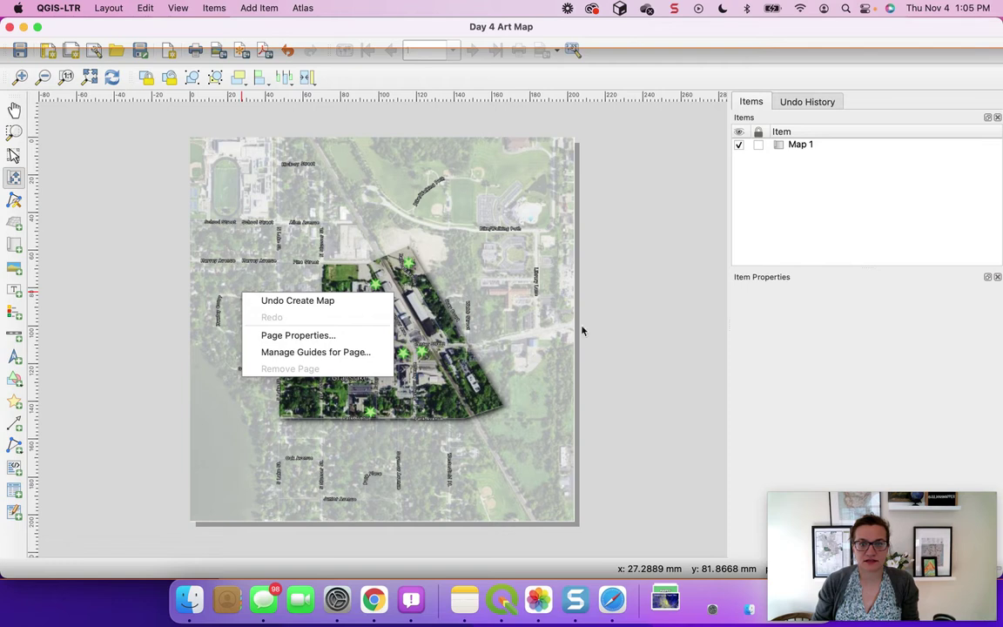
left_click(619, 304)
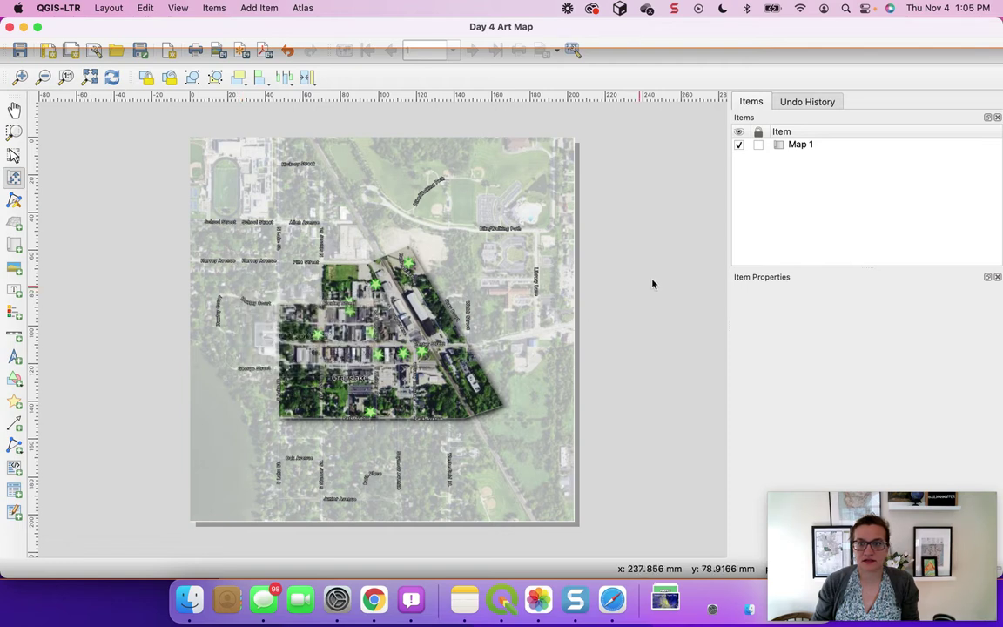
- Select Map 1 and rescale its content to 6015.091 so the downtown boundary appears larger on the page
left_click(802, 146)
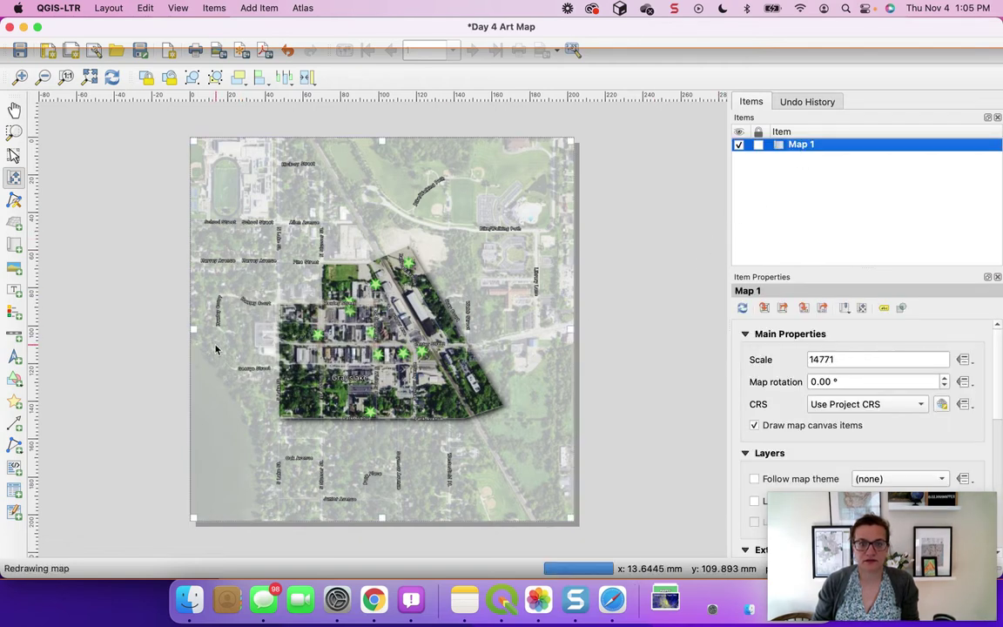
scroll(223, 346, "up", 1)
scroll(246, 345, "up", 1)
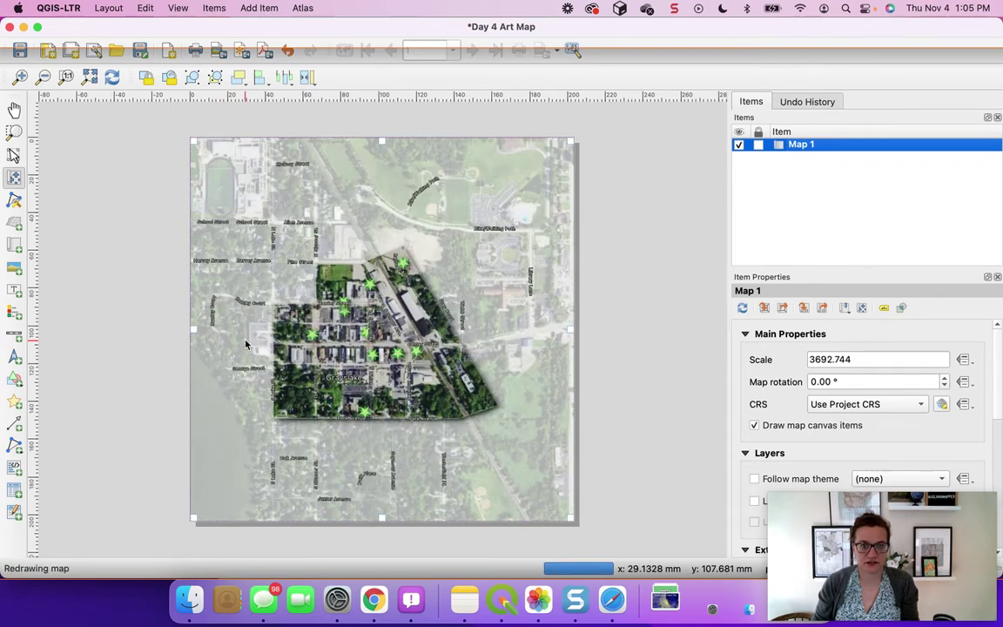
scroll(245, 344, "up", 1)
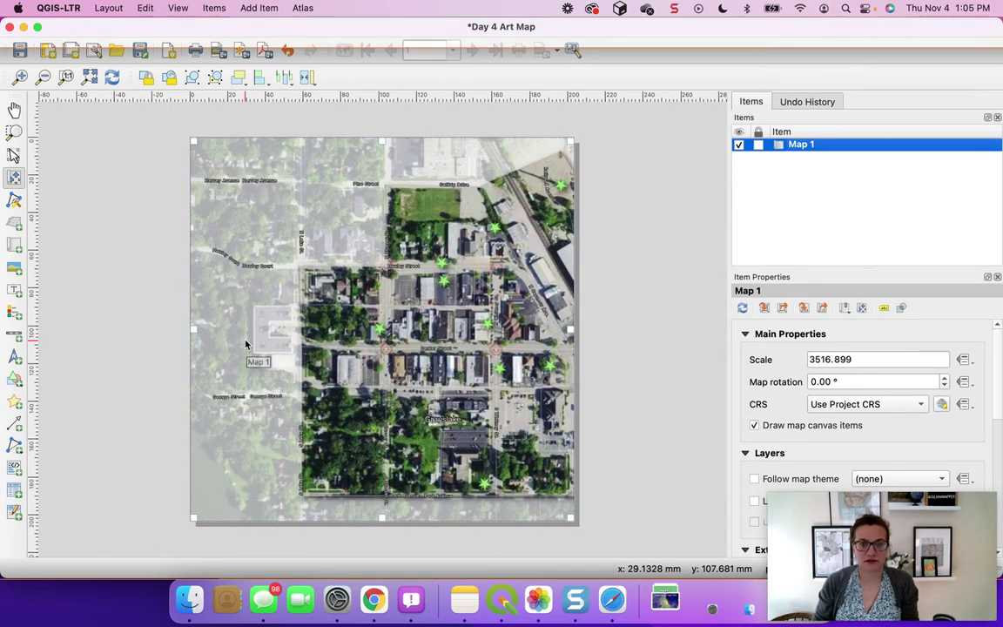
scroll(245, 345, "down", 5)
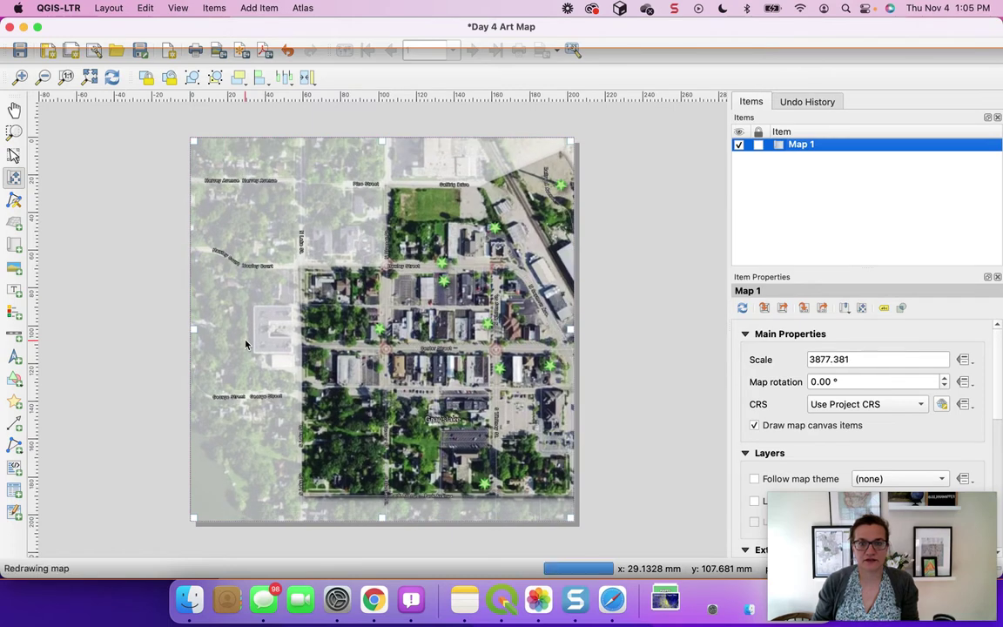
scroll(245, 344, "down", 2)
scroll(245, 345, "down", 1)
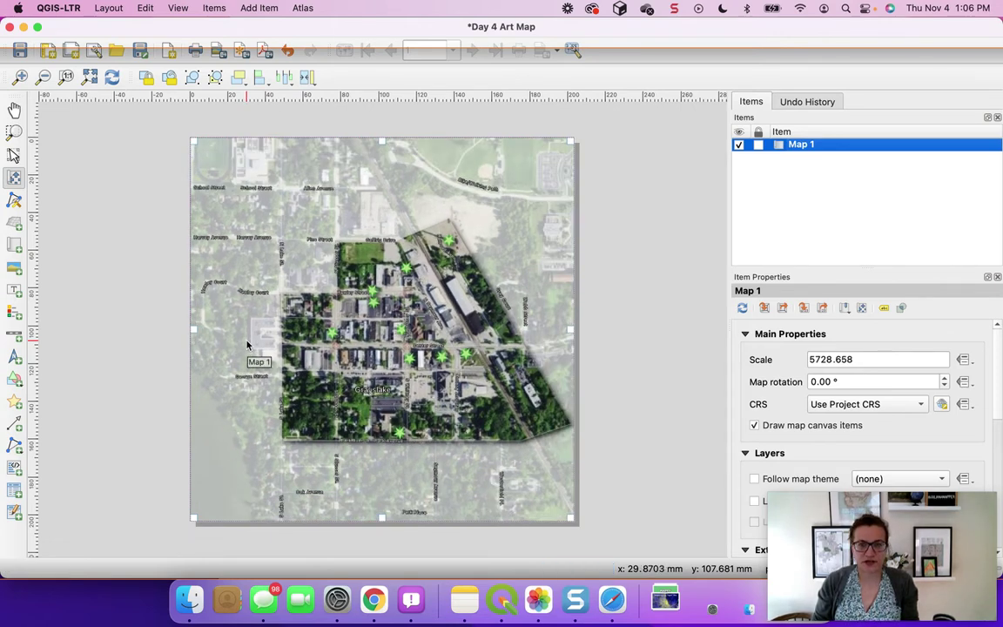
scroll(246, 345, "down", 1)
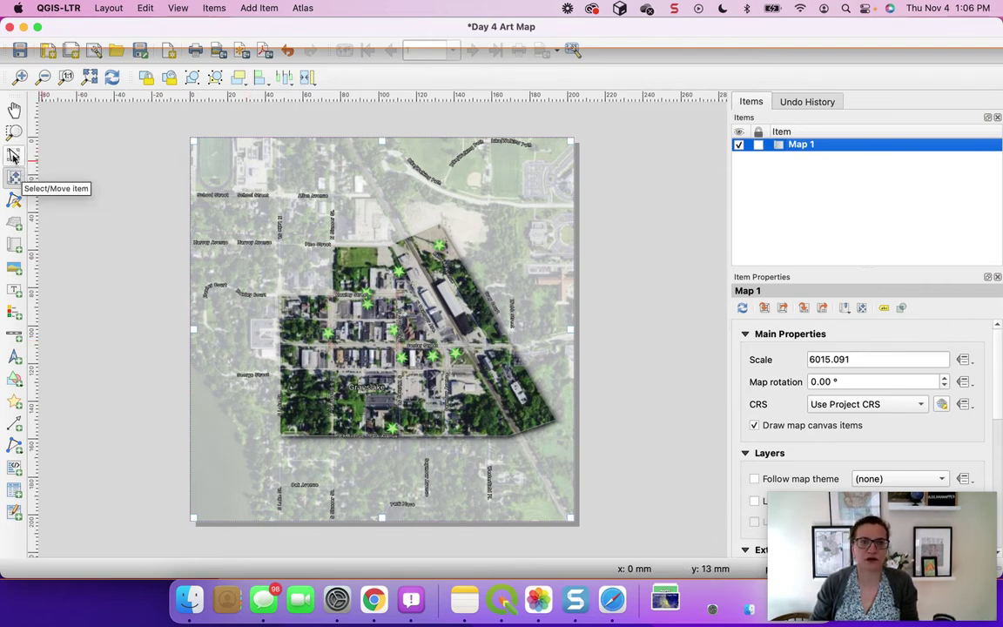
- Shift Map 1's content slightly west within its frame and enlarge it to a scale of 5196.062
left_click(14, 177)
left_click_drag(315, 261, 294, 269)
scroll(294, 270, "down", 2)
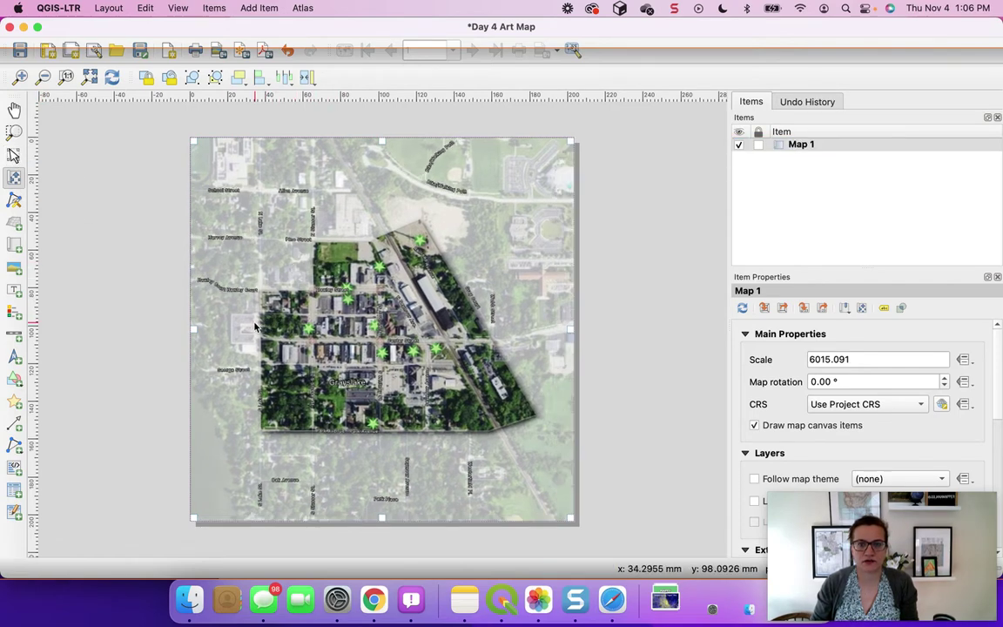
scroll(255, 327, "up", 1)
scroll(255, 327, "up", 1)
scroll(255, 327, "up", 1)
scroll(256, 327, "up", 1)
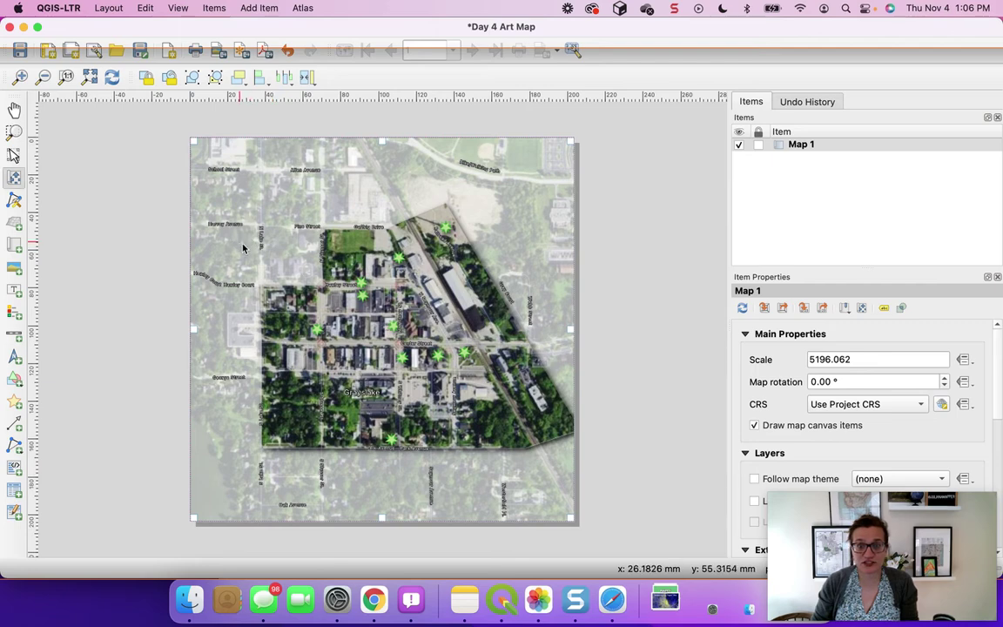
- Try a wider extent for Map 1 by rescaling its content to 9897.260
scroll(288, 261, "down", 1)
scroll(283, 257, "up", 3)
scroll(271, 251, "up", 1)
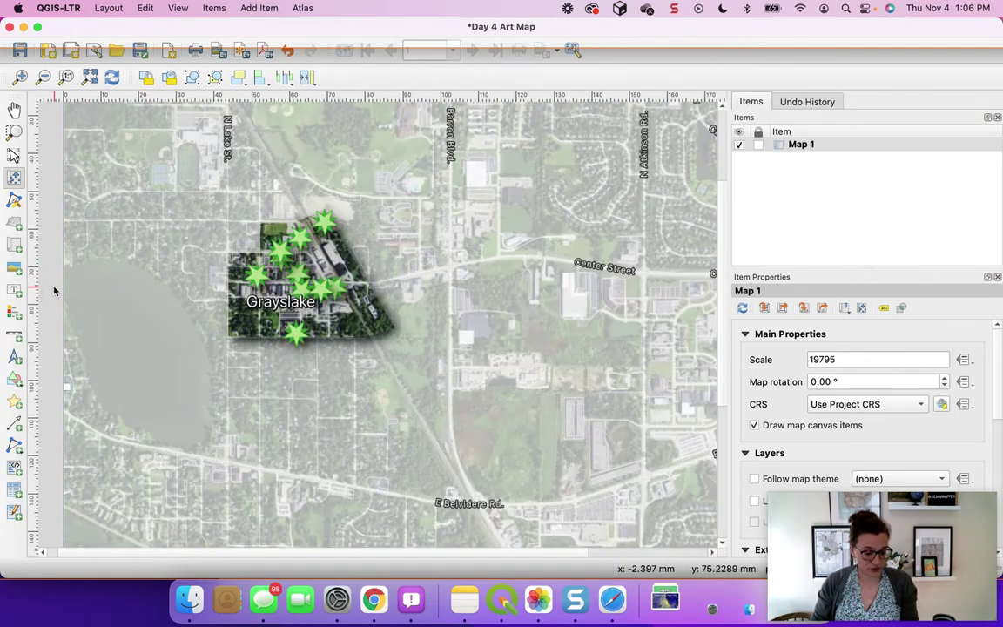
scroll(67, 294, "up", 1)
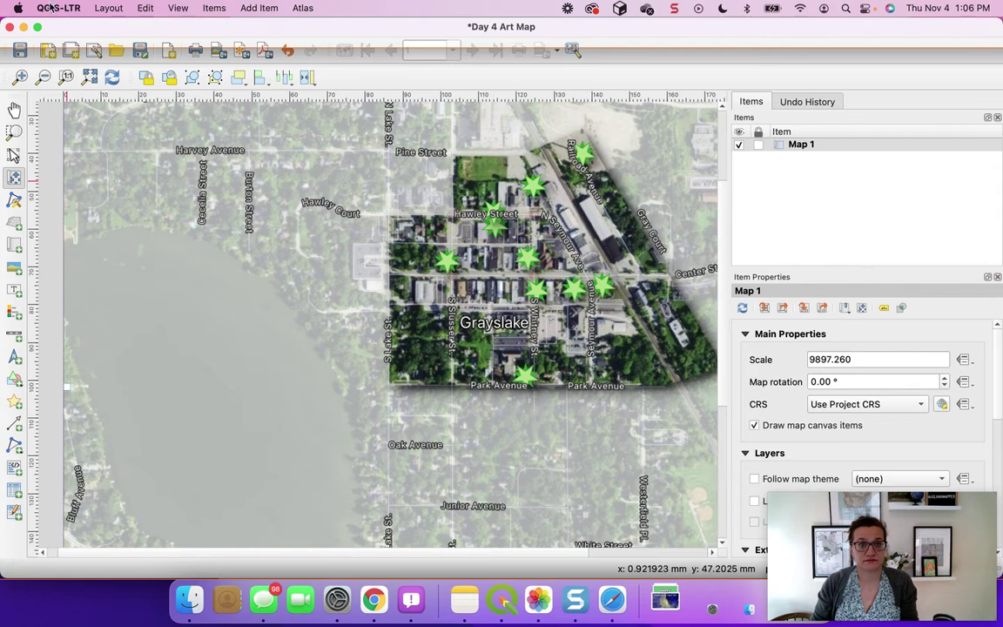
left_click(43, 78)
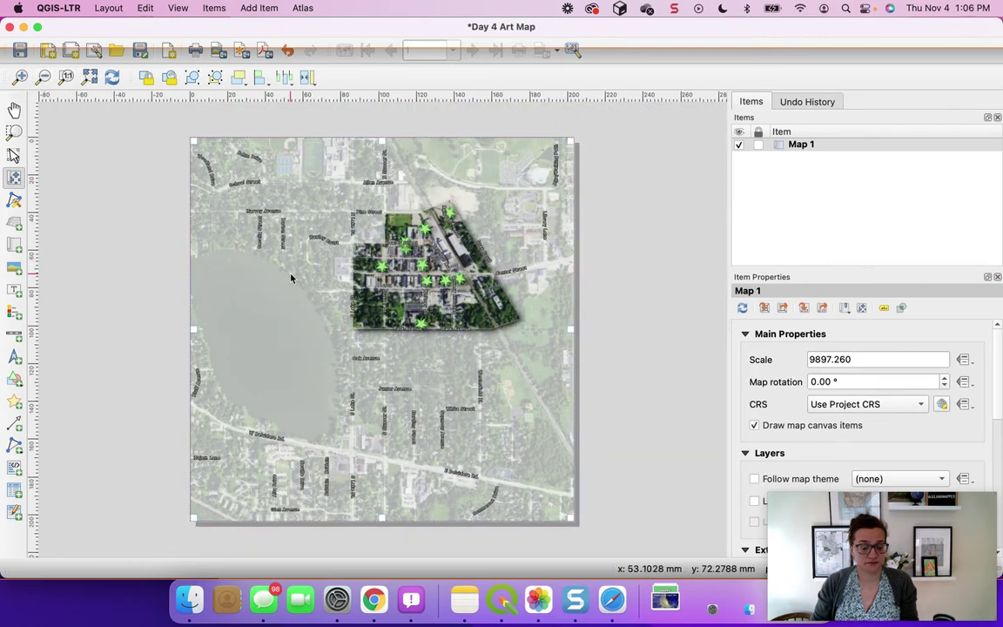
- Enlarge Map 1's content around downtown Grayslake to a scale of 4998.789
scroll(371, 252, "down", 1)
scroll(413, 280, "up", 3)
scroll(412, 280, "up", 5)
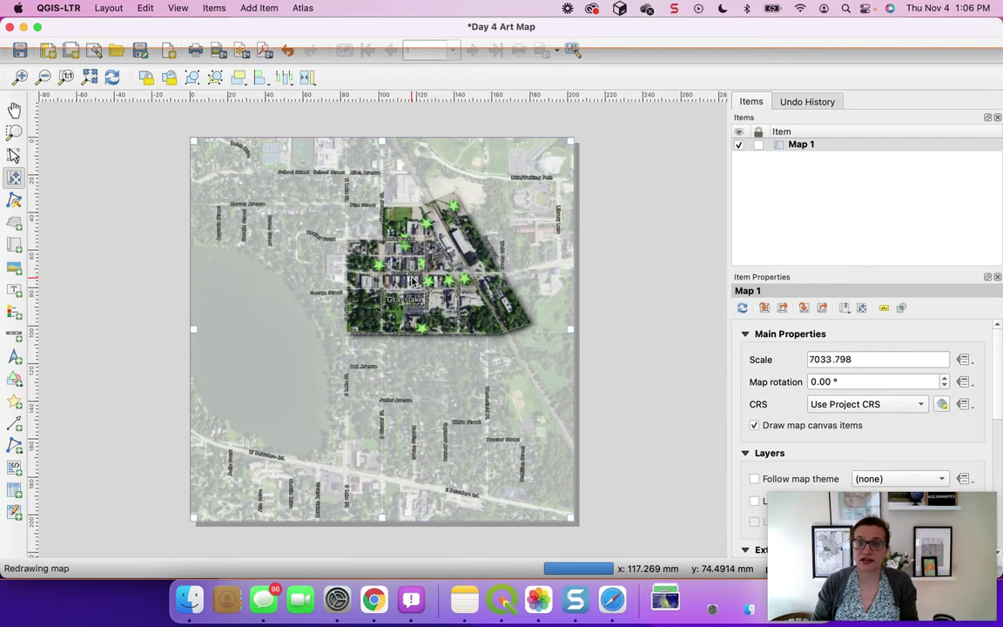
scroll(413, 281, "up", 2)
scroll(413, 280, "up", 1)
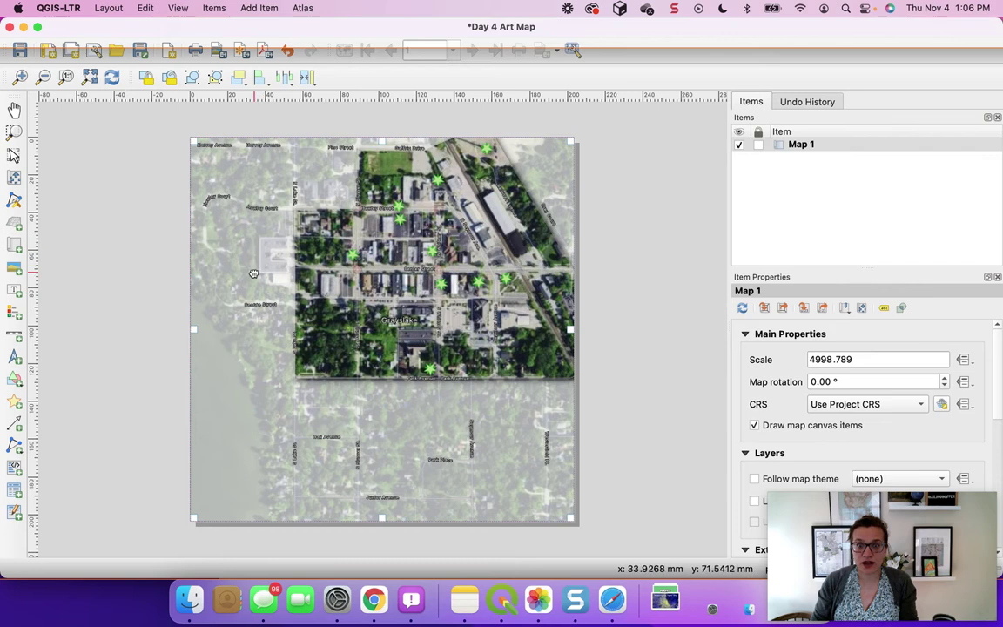
- Move Map 1's content south and slightly west to center the downtown Grayslake boundary on the page
key("v")
key("v")
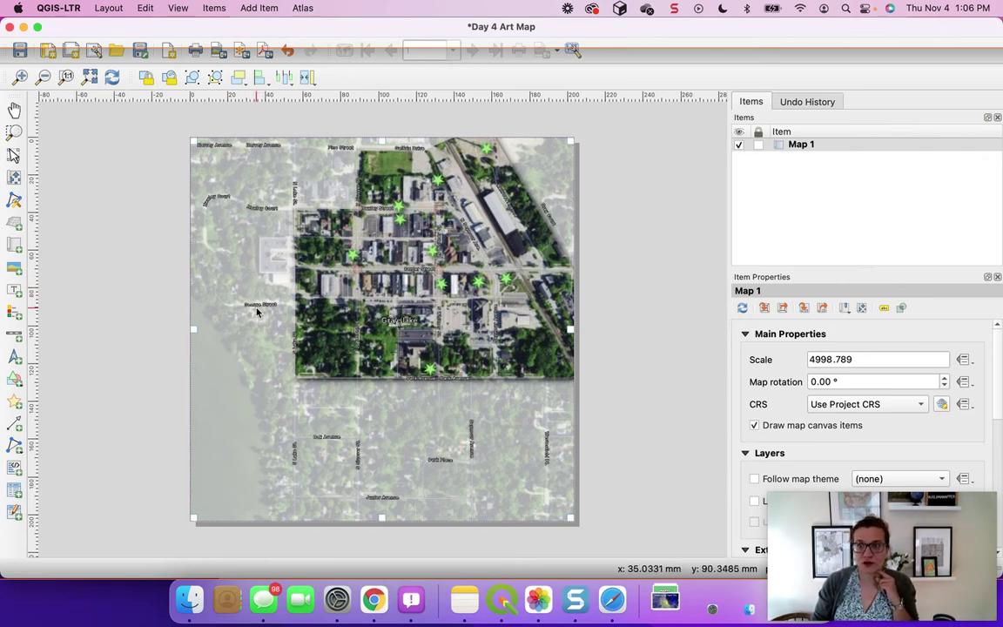
key("c")
left_click_drag(264, 291, 239, 367)
left_click_drag(233, 373, 231, 360)
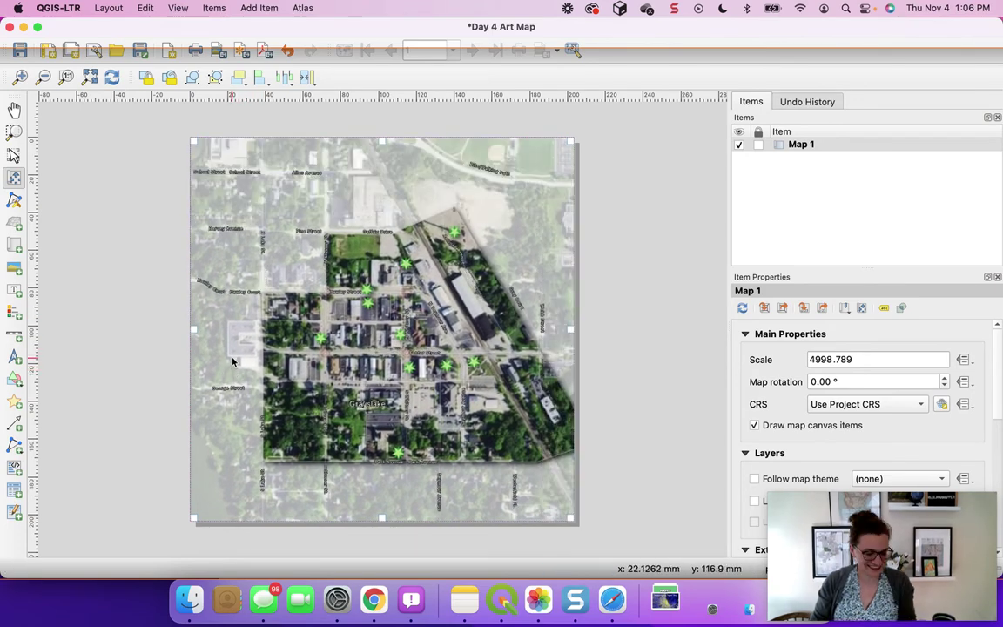
scroll(262, 355, "down", 1)
scroll(264, 353, "up", 1)
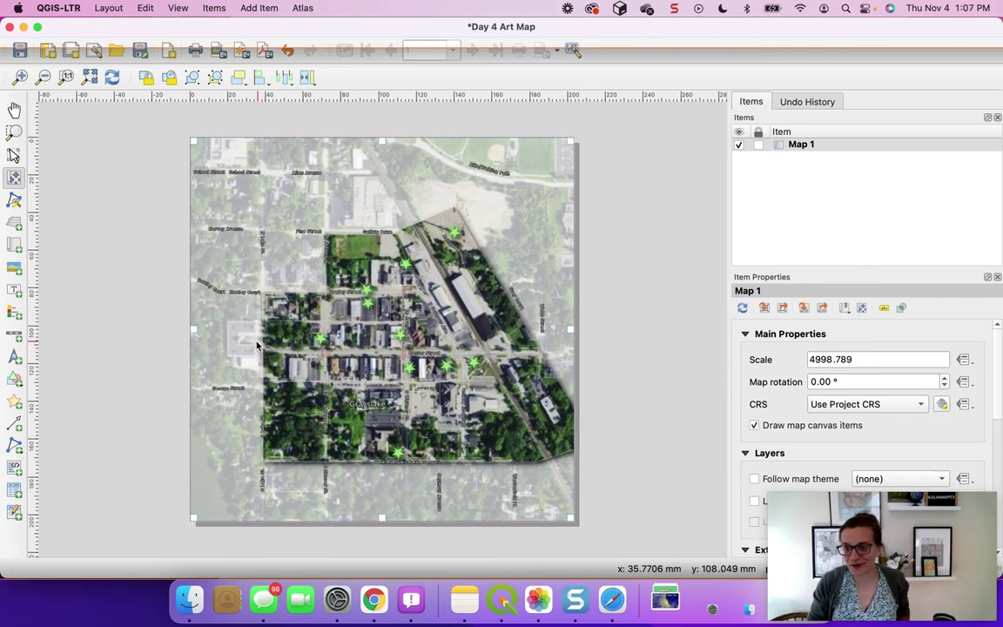